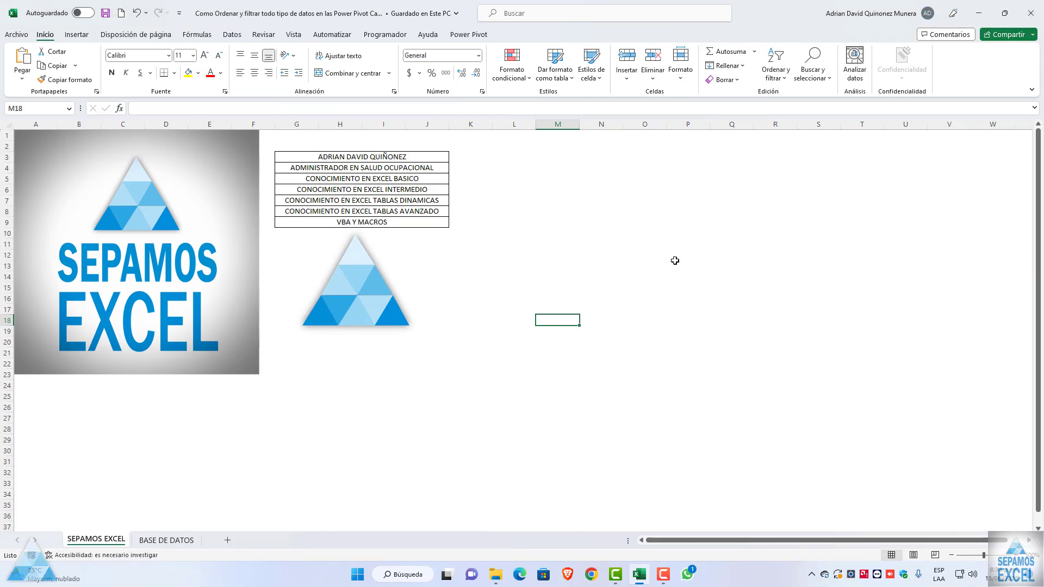
Switch from the SEPAMOS EXCEL cover to the BASE DE DATOS sheet of employee records
{"action": "left_click", "coordinate": [179, 539]}
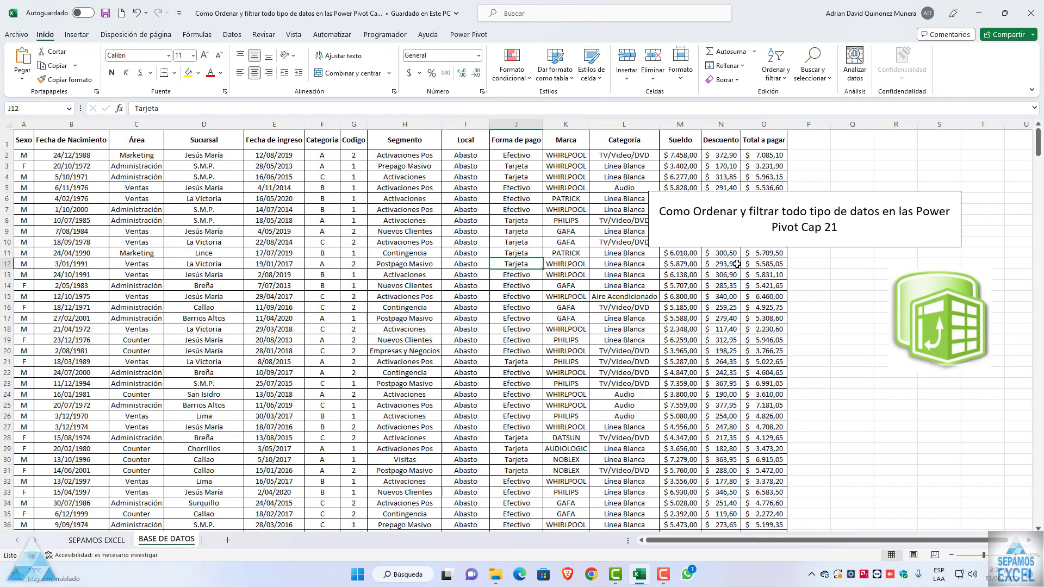
Move the Power Pivot logo left and reposition the title text box up and to the right
{"action": "left_click_drag", "start_coordinate": [946, 298], "coordinate": [830, 296]}
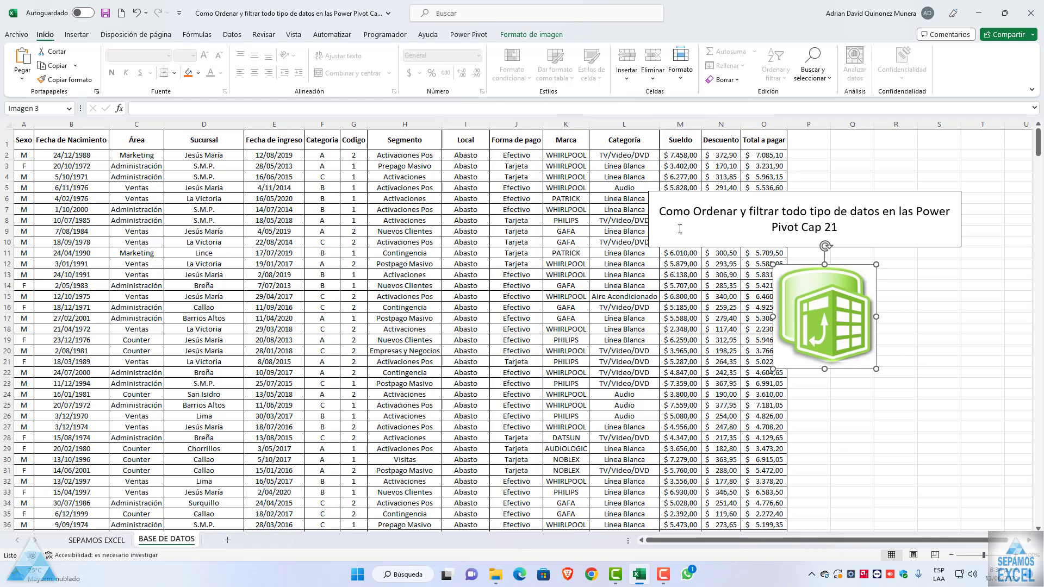
{"action": "left_click", "coordinate": [861, 220]}
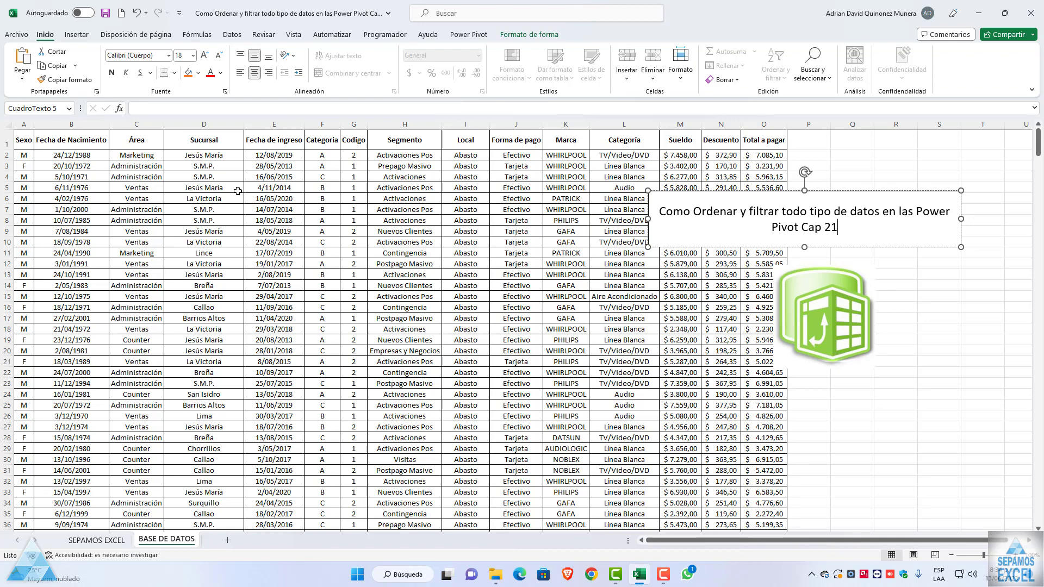
{"action": "left_click_drag", "start_coordinate": [244, 129], "coordinate": [244, 125]}
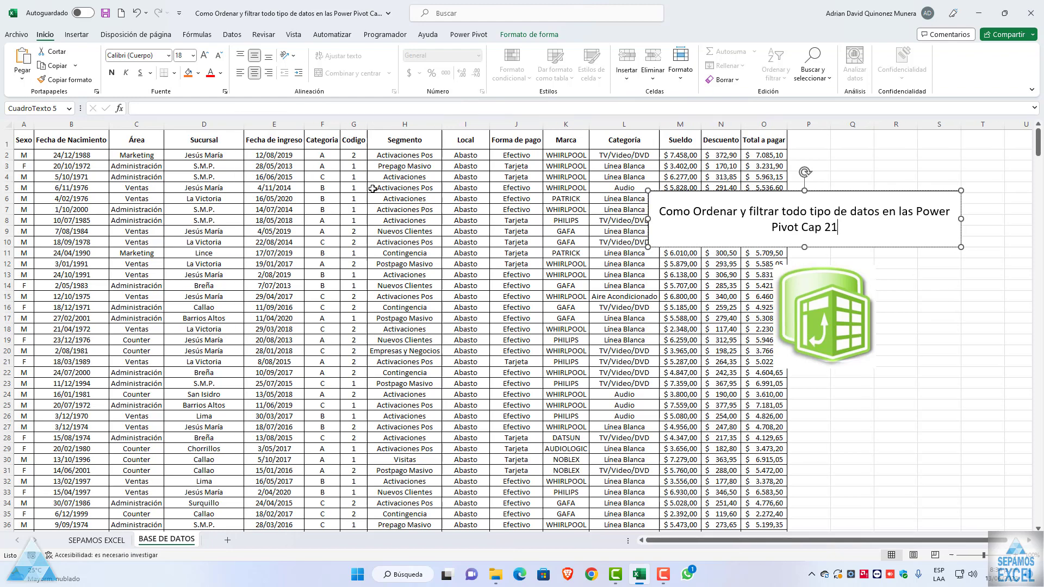
{"action": "left_click", "coordinate": [587, 291]}
{"action": "left_click", "coordinate": [739, 231]}
{"action": "left_click_drag", "start_coordinate": [734, 249], "coordinate": [880, 231]}
Move the logo further right and narrow the title box so its text wraps to three lines
{"action": "left_click", "coordinate": [848, 304]}
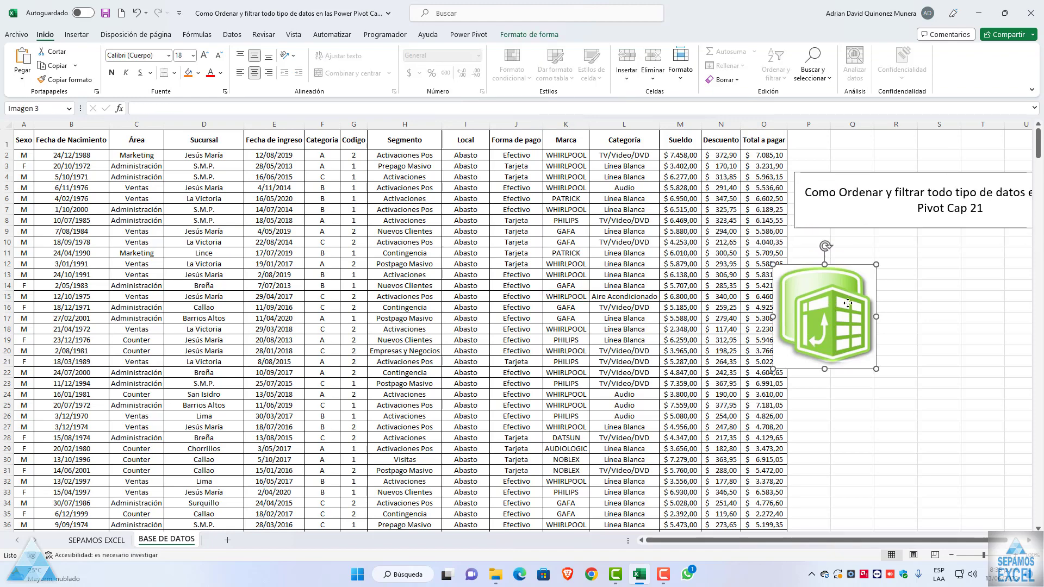
{"action": "left_click_drag", "start_coordinate": [847, 303], "coordinate": [946, 293]}
{"action": "left_click_drag", "start_coordinate": [883, 231], "coordinate": [813, 236]}
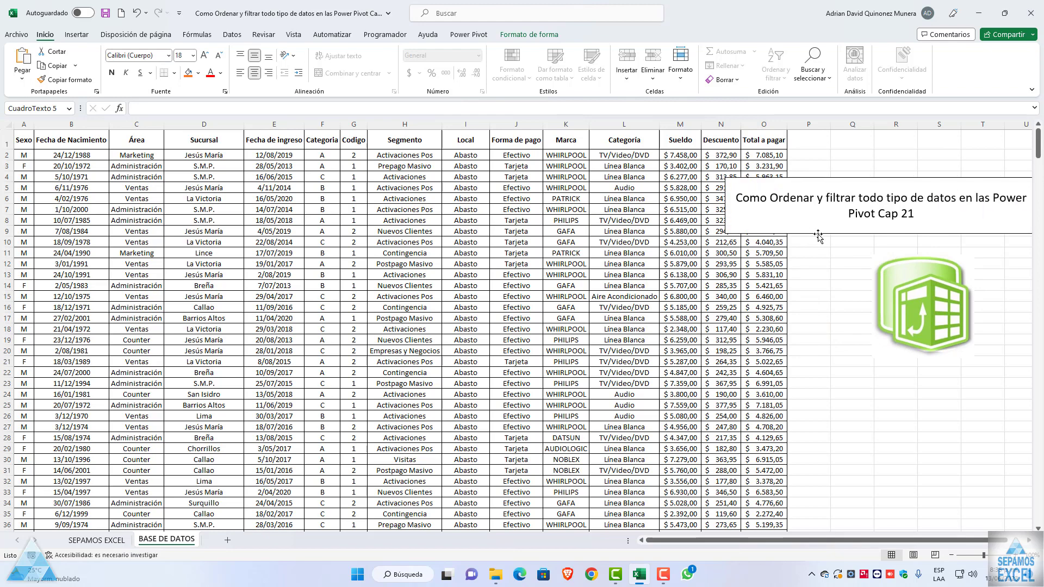
{"action": "left_click_drag", "start_coordinate": [883, 234], "coordinate": [877, 287]}
{"action": "mouse_move", "coordinate": [719, 248]}
{"action": "left_mouse_down"}
{"action": "mouse_move", "coordinate": [805, 248]}
{"action": "mouse_move", "coordinate": [799, 213]}
{"action": "left_mouse_up"}
{"action": "left_click_drag", "start_coordinate": [845, 170], "coordinate": [848, 154]}
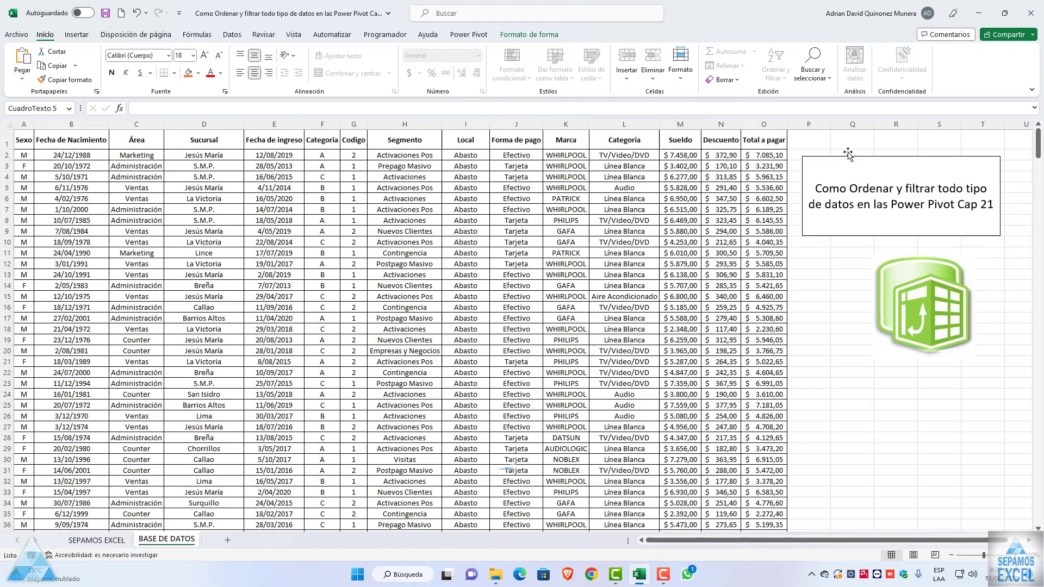
{"action": "left_click_drag", "start_coordinate": [803, 196], "coordinate": [831, 194]}
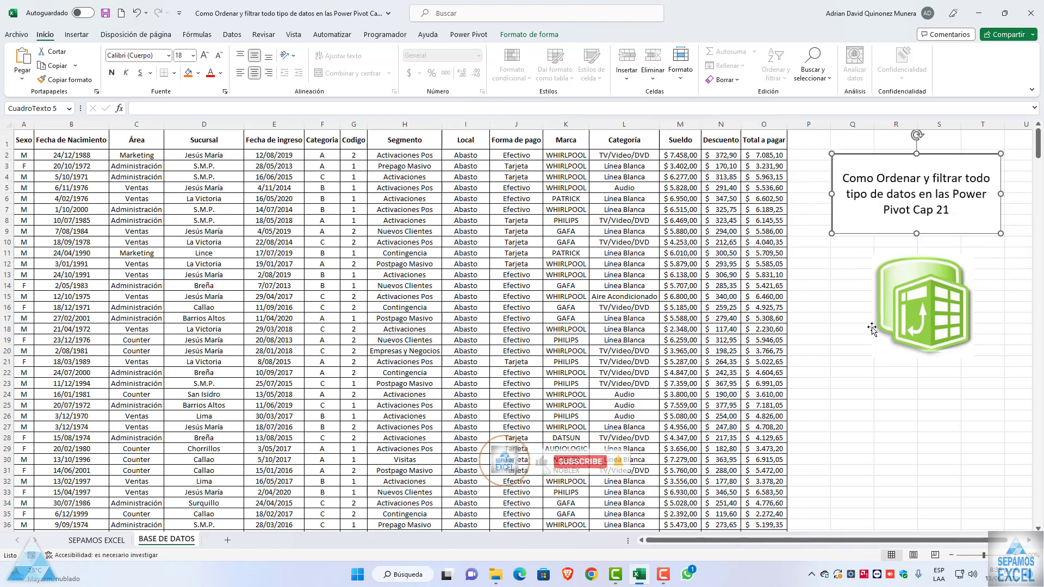
{"action": "left_click", "coordinate": [407, 308]}
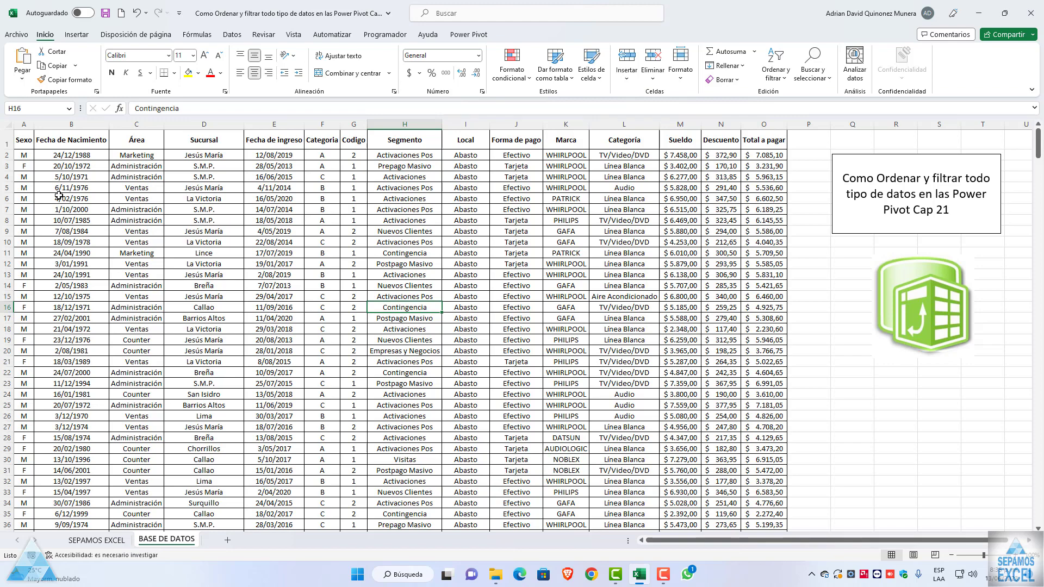
Rename header A1 from Sexo to Genero and autofit column A
{"action": "key", "text": "ctrl+Home"}
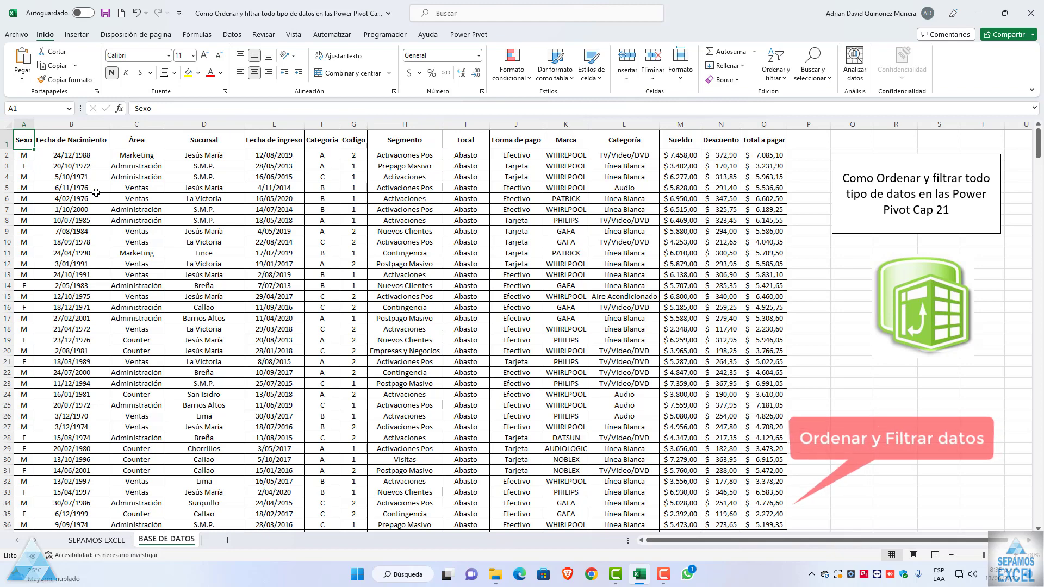
{"action": "type", "text": "G"}
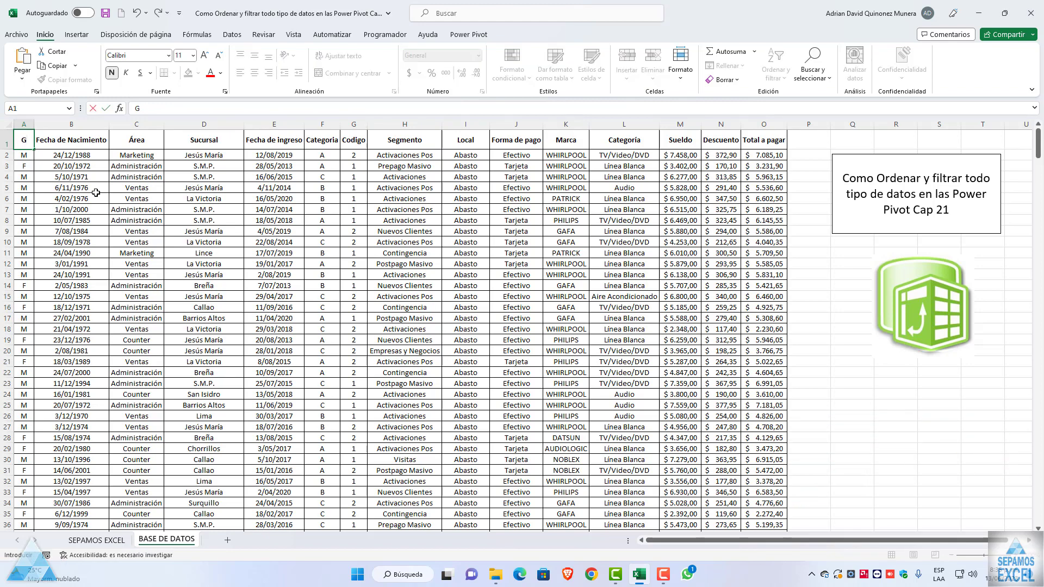
{"action": "type", "text": "NEenero"}
{"action": "key", "text": "Tab"}
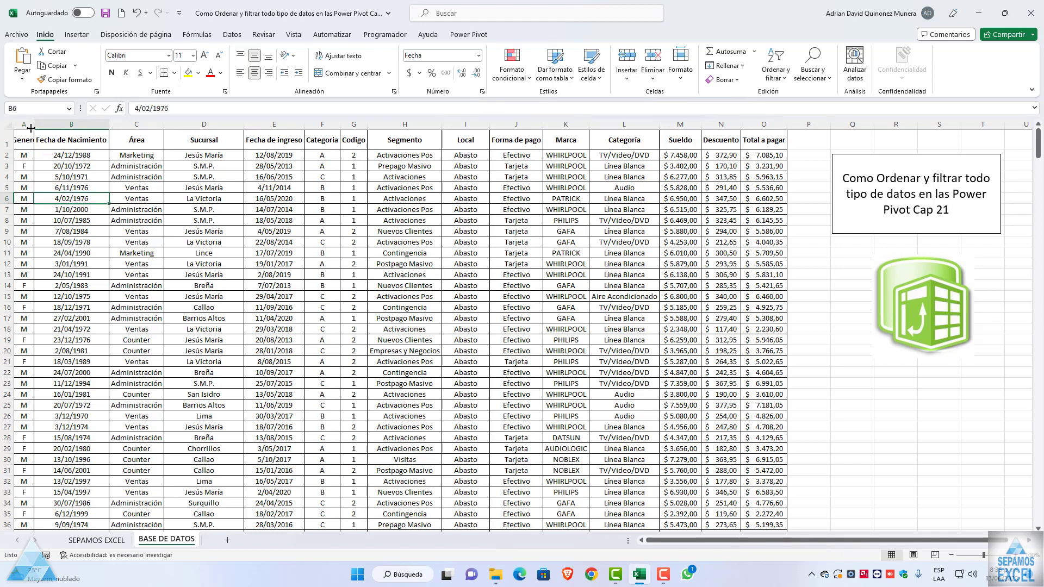
{"action": "double_click", "coordinate": [34, 124]}
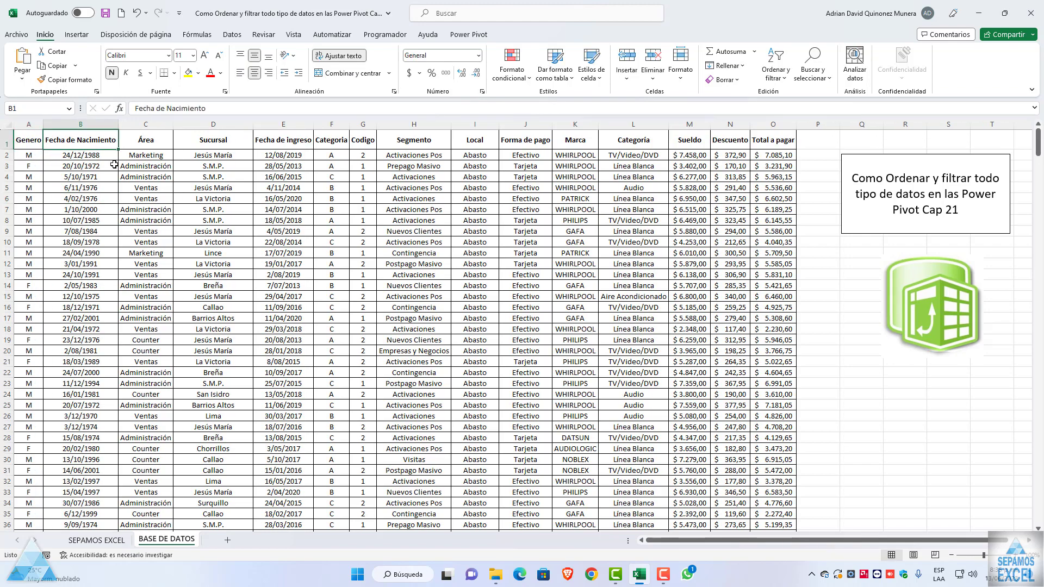
Check the data extent along the header row and down to the last row, 487
{"action": "key", "text": "Right"}
{"action": "key", "text": "Right"}
{"action": "key", "text": "Right"}
{"action": "key", "text": "Right"}
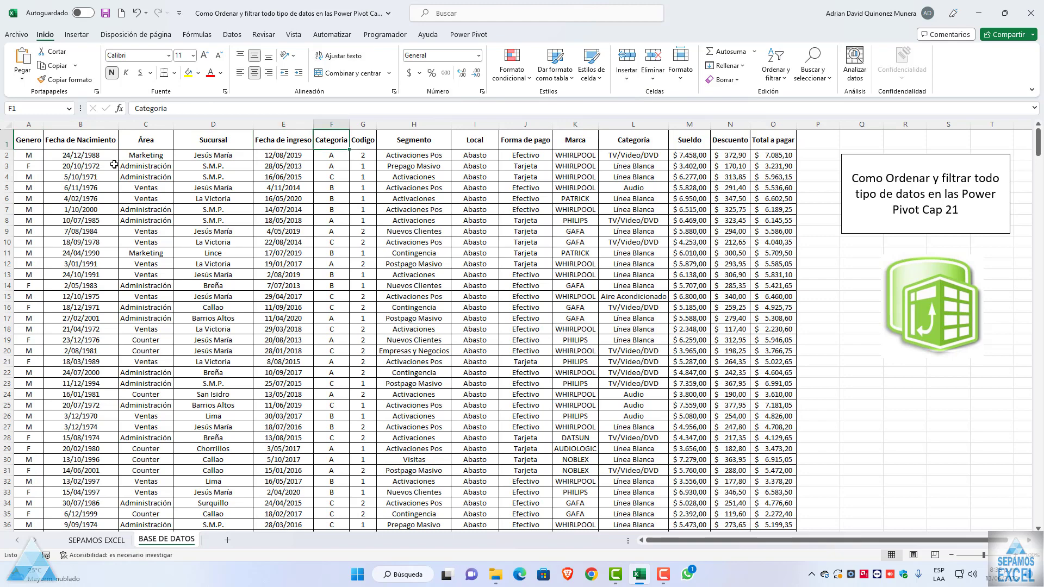
{"action": "key", "text": "Right"}
{"action": "key", "text": "Right"}
{"action": "key", "text": "Right"}
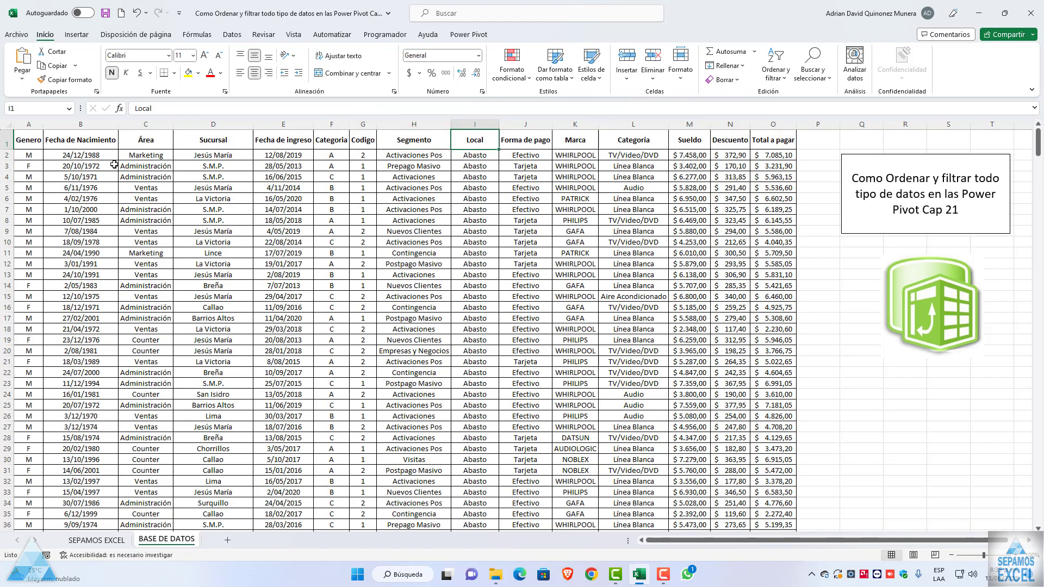
{"action": "key", "text": "Right"}
{"action": "key", "text": "Right"}
{"action": "key", "text": "Right"}
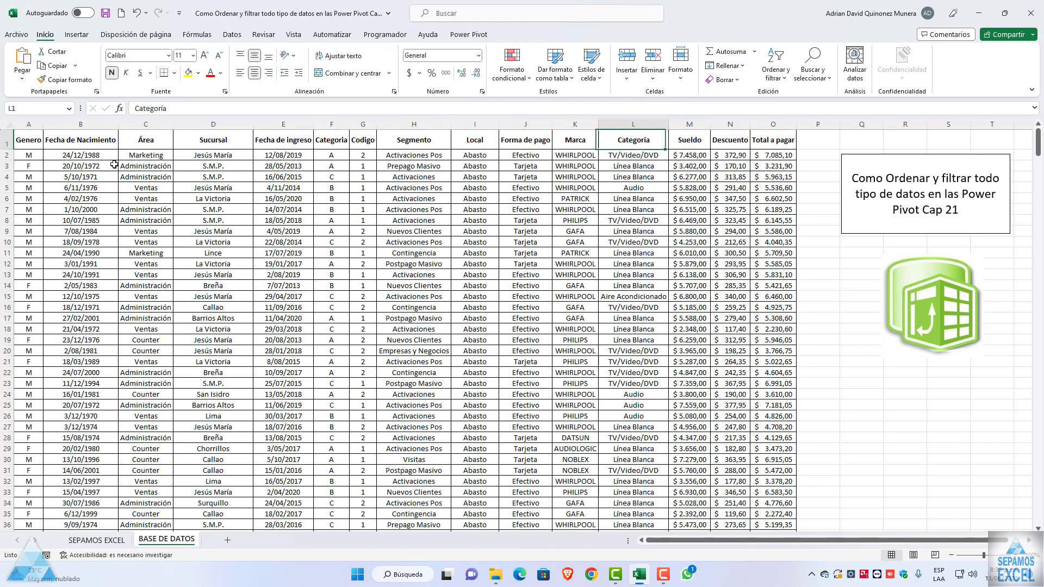
{"action": "key", "text": "Right"}
{"action": "key", "text": "Right"}
{"action": "key", "text": "Right"}
{"action": "key", "text": "Left"}
{"action": "key", "text": "Left"}
{"action": "key", "text": "Left"}
{"action": "key", "text": "Left"}
{"action": "key", "text": "Left"}
{"action": "key", "text": "Left"}
{"action": "key", "text": "Left"}
{"action": "key", "text": "Left"}
{"action": "key", "text": "Left"}
{"action": "key", "text": "Left"}
{"action": "key", "text": "Left"}
{"action": "key", "text": "Left"}
{"action": "key", "text": "Left"}
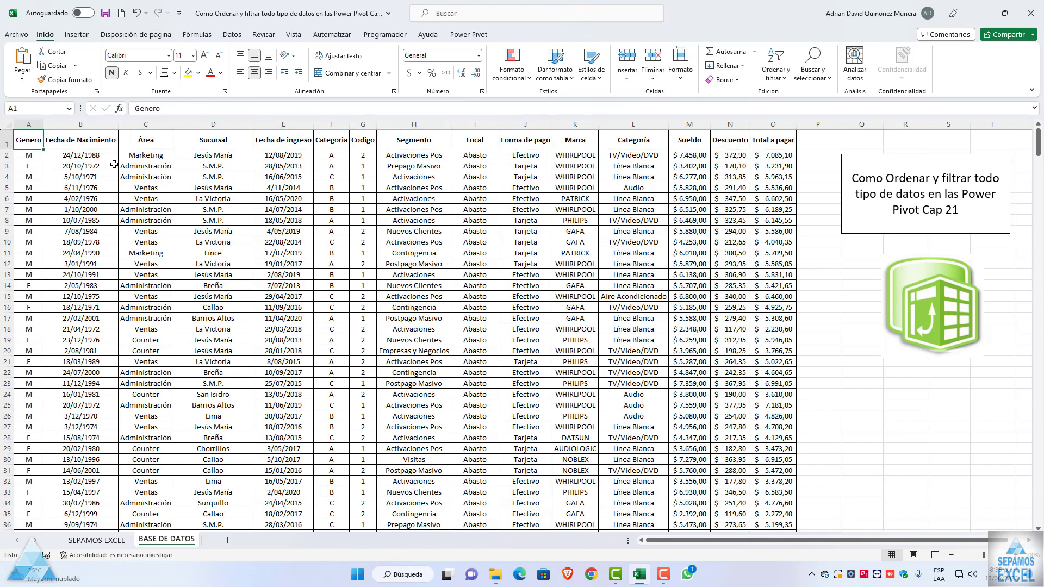
{"action": "key", "text": "ctrl+Down"}
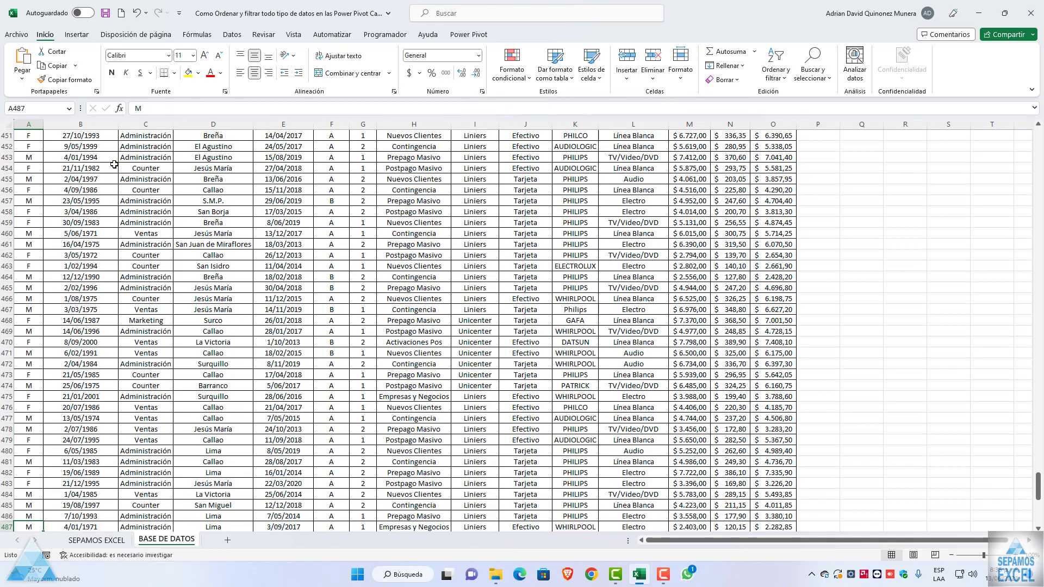
{"action": "key", "text": "Right"}
{"action": "key", "text": "Right"}
{"action": "key", "text": "Right"}
{"action": "key", "text": "Right"}
{"action": "key", "text": "Right"}
{"action": "key", "text": "Right"}
{"action": "key", "text": "Right"}
{"action": "key", "text": "Right"}
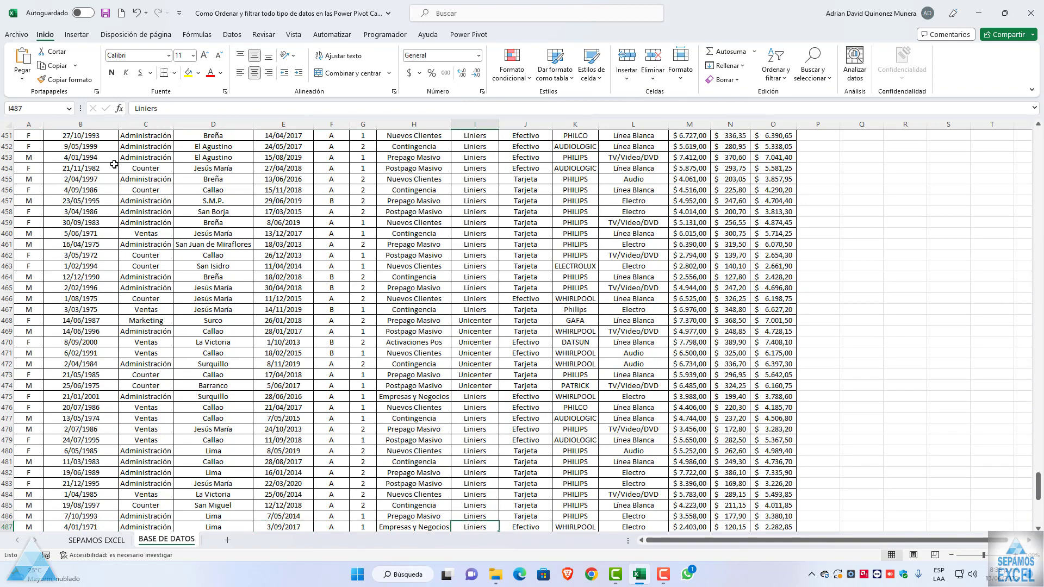
{"action": "key", "text": "Right"}
{"action": "key", "text": "Right"}
{"action": "key", "text": "Right"}
{"action": "key", "text": "Right"}
{"action": "key", "text": "Right"}
{"action": "key", "text": "Left"}
{"action": "key", "text": "Left"}
{"action": "key", "text": "Left"}
{"action": "key", "text": "Left"}
{"action": "key", "text": "Left"}
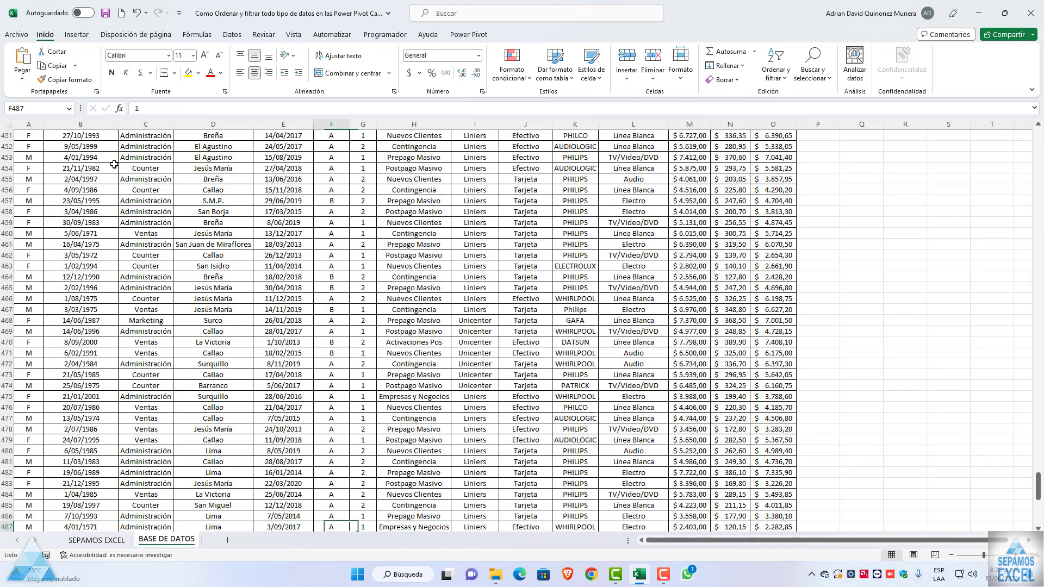
{"action": "key", "text": "Left"}
{"action": "key", "text": "Left"}
{"action": "key", "text": "Left"}
{"action": "key", "text": "ctrl+Up"}
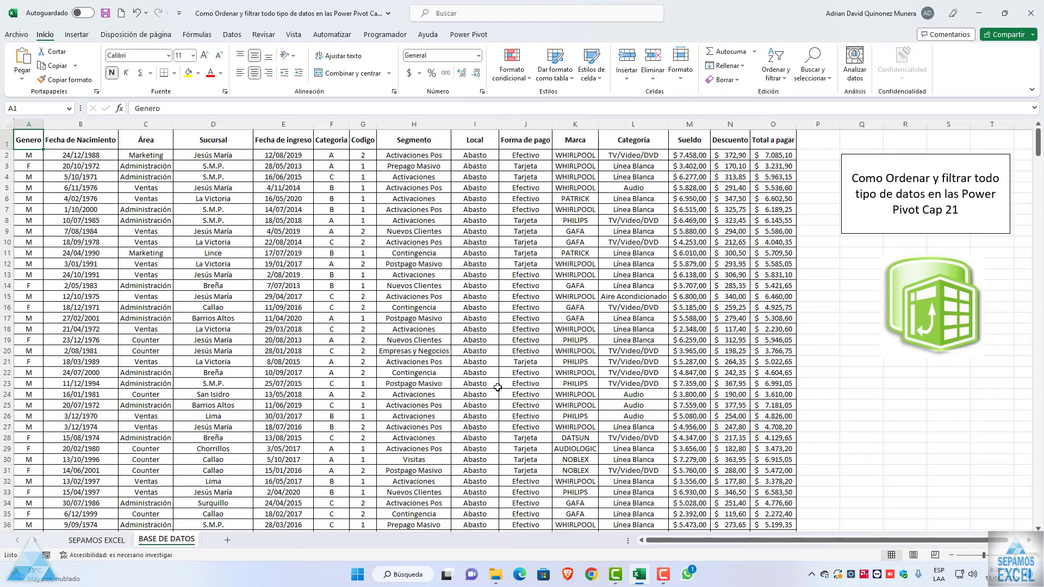
Scroll through the data and select the Área header cell C1
{"action": "scroll", "coordinate": [293, 265], "scroll_direction": "down", "scroll_amount": 3}
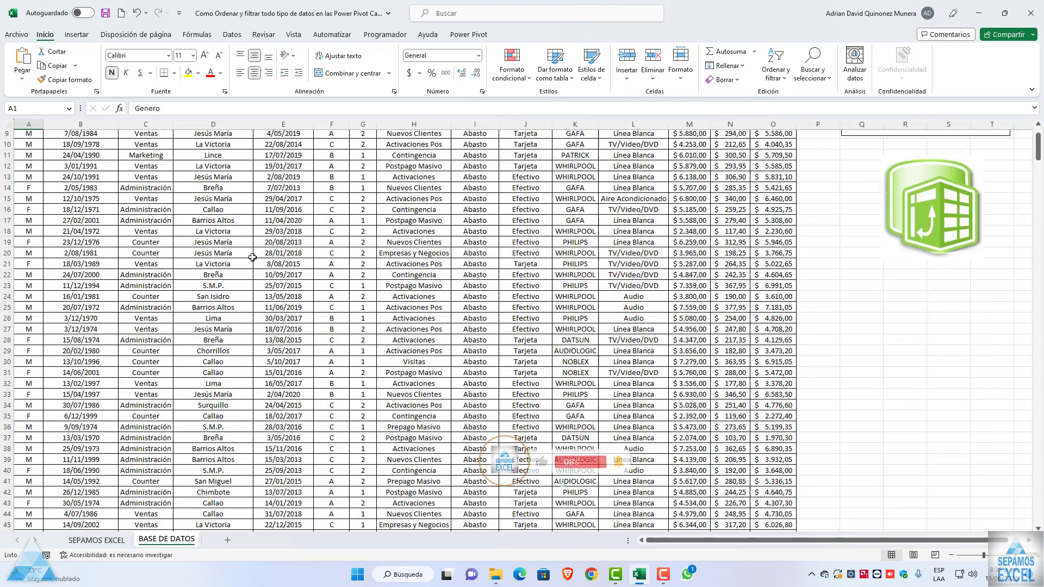
{"action": "scroll", "coordinate": [258, 267], "scroll_direction": "down", "scroll_amount": 9}
{"action": "scroll", "coordinate": [257, 266], "scroll_direction": "up", "scroll_amount": 9}
{"action": "scroll", "coordinate": [380, 229], "scroll_direction": "up", "scroll_amount": 3}
{"action": "left_click", "coordinate": [416, 220]}
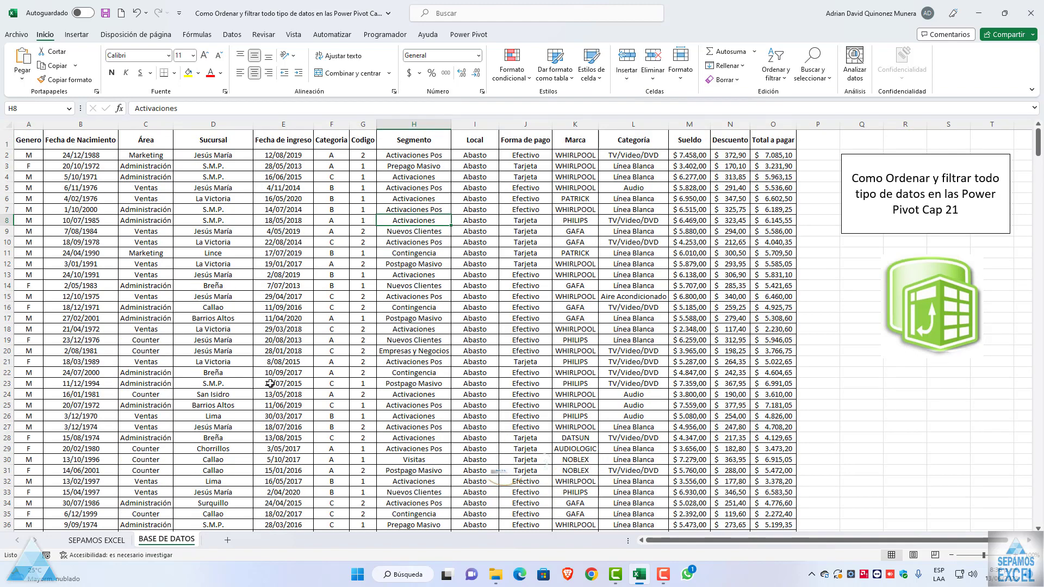
{"action": "left_click", "coordinate": [149, 143]}
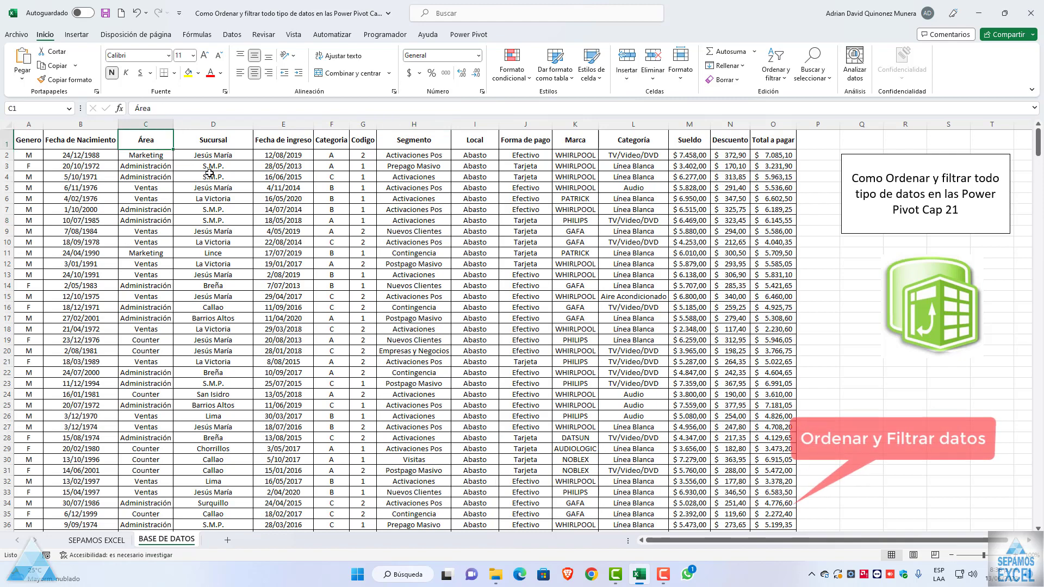
Convert A1:O487 into a table with headers and nudge the title box clear of it
{"action": "key", "text": "ctrl+t"}
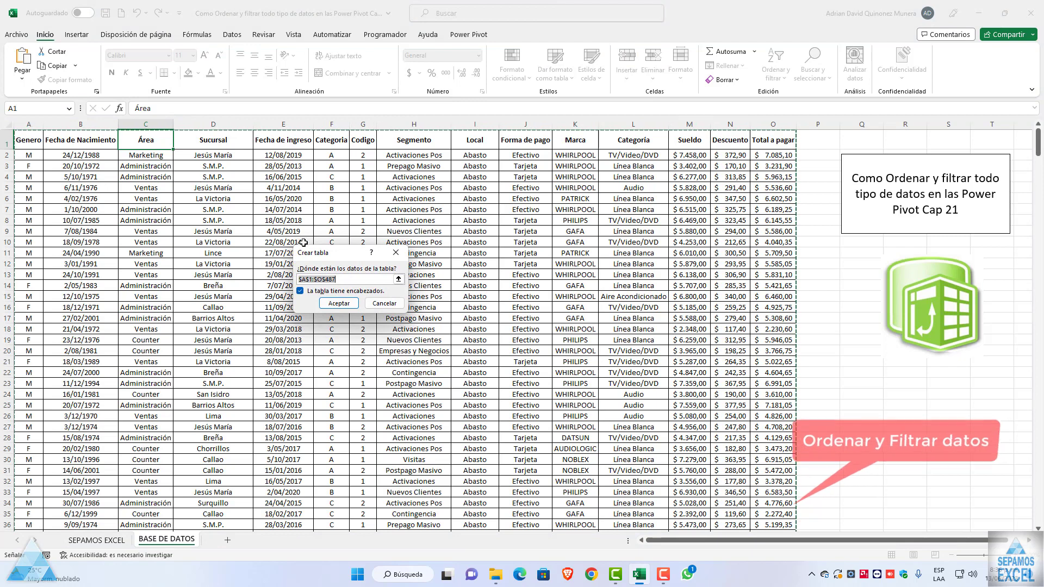
{"action": "left_click_drag", "start_coordinate": [303, 251], "coordinate": [266, 208]}
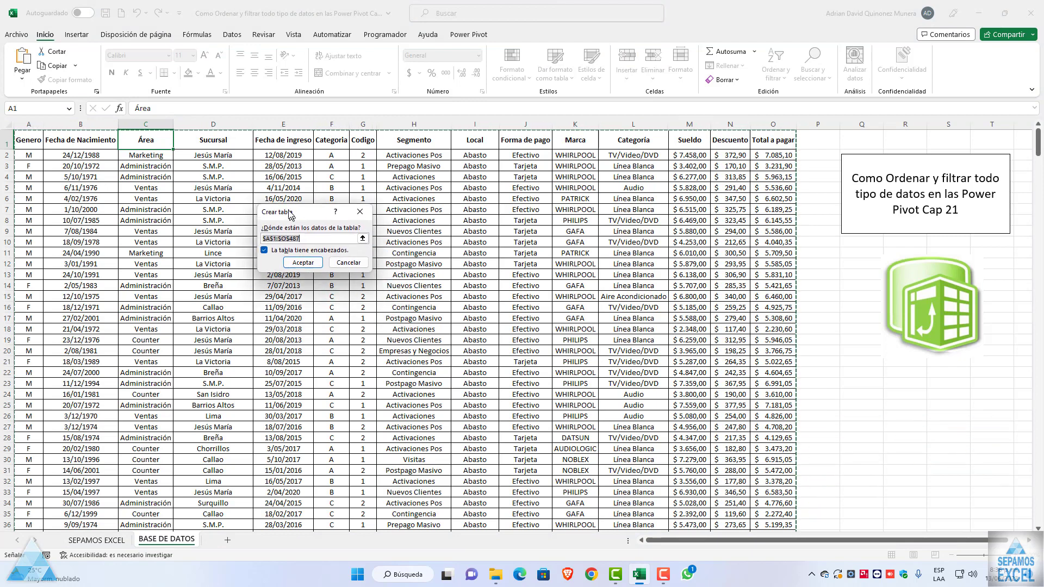
{"action": "left_click", "coordinate": [308, 261]}
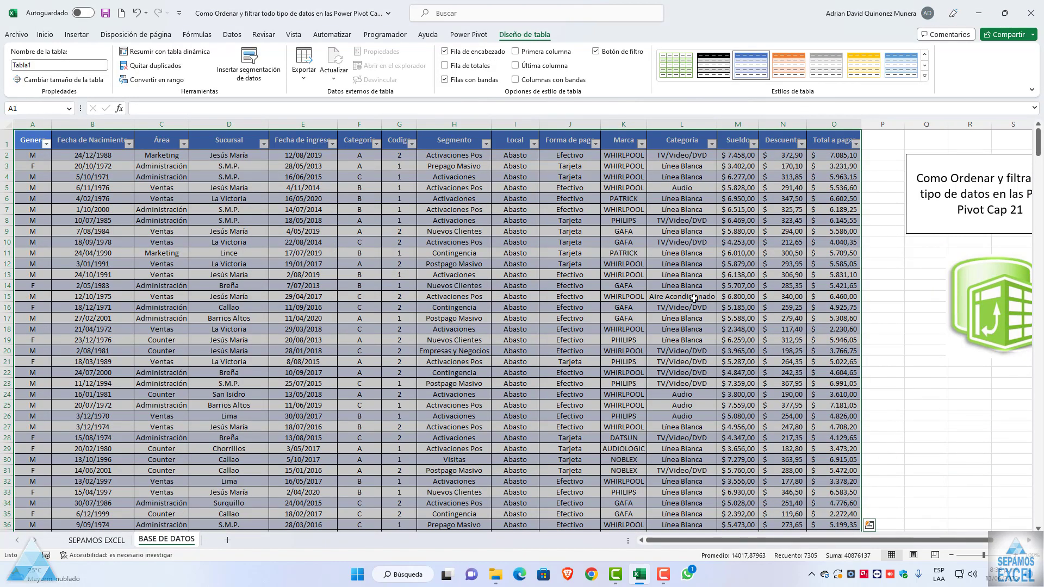
{"action": "left_click", "coordinate": [920, 239]}
{"action": "mouse_move", "coordinate": [919, 239]}
{"action": "left_mouse_down"}
{"action": "mouse_move", "coordinate": [866, 246]}
{"action": "mouse_move", "coordinate": [897, 234]}
{"action": "left_mouse_up"}
{"action": "left_click", "coordinate": [643, 264]}
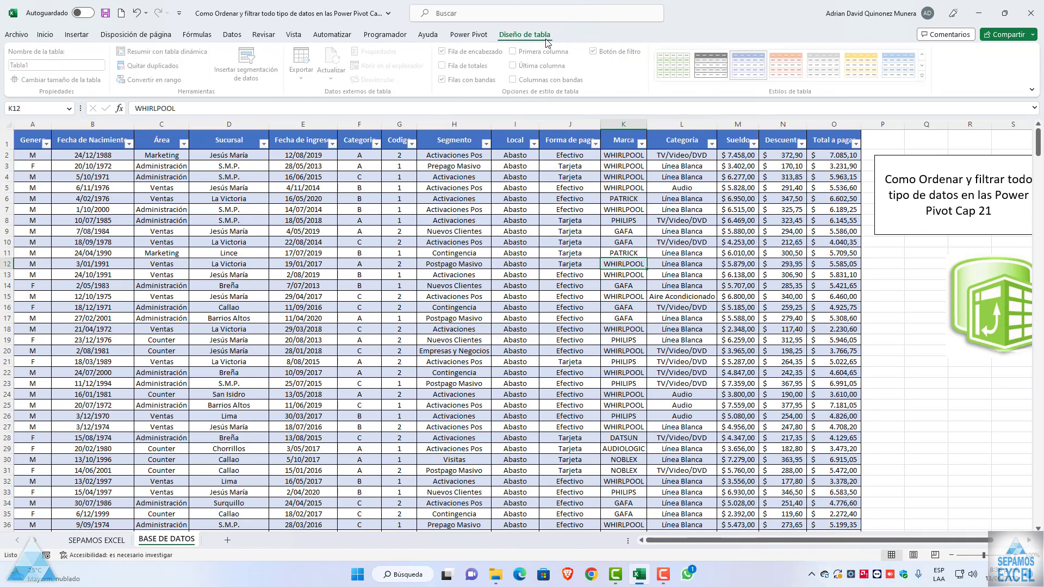
Rename the table from Tabla1 to BD
{"action": "left_click", "coordinate": [64, 65]}
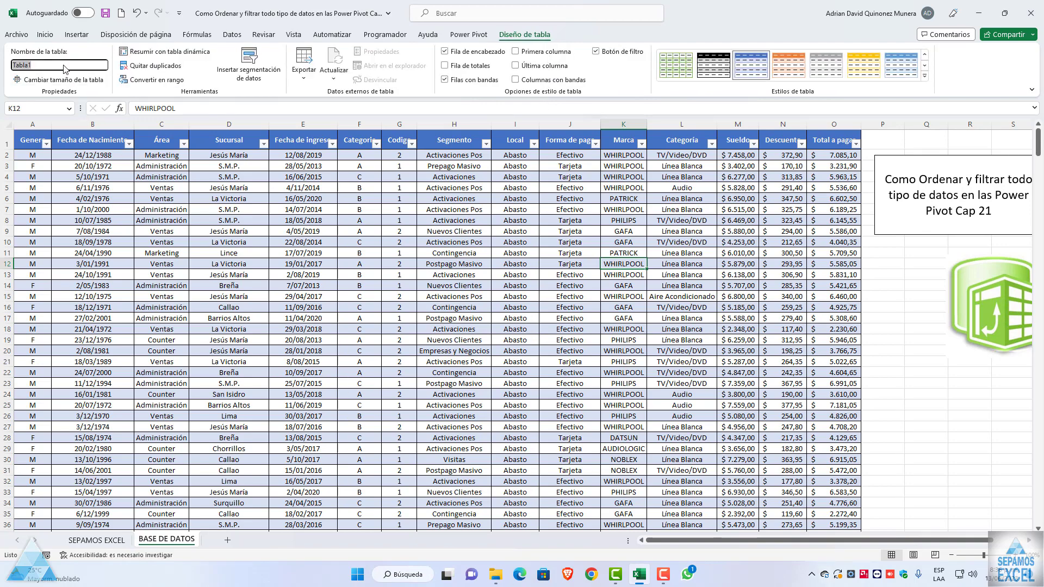
{"action": "key", "text": "BackSpace"}
{"action": "type", "text": "BD"}
{"action": "key", "text": "Return"}
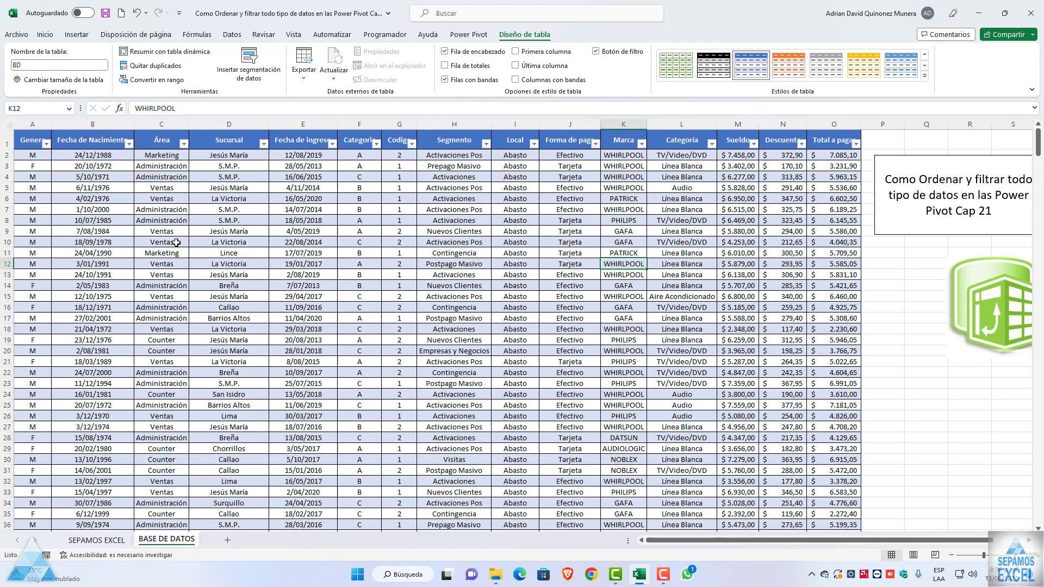
{"action": "left_click", "coordinate": [57, 67]}
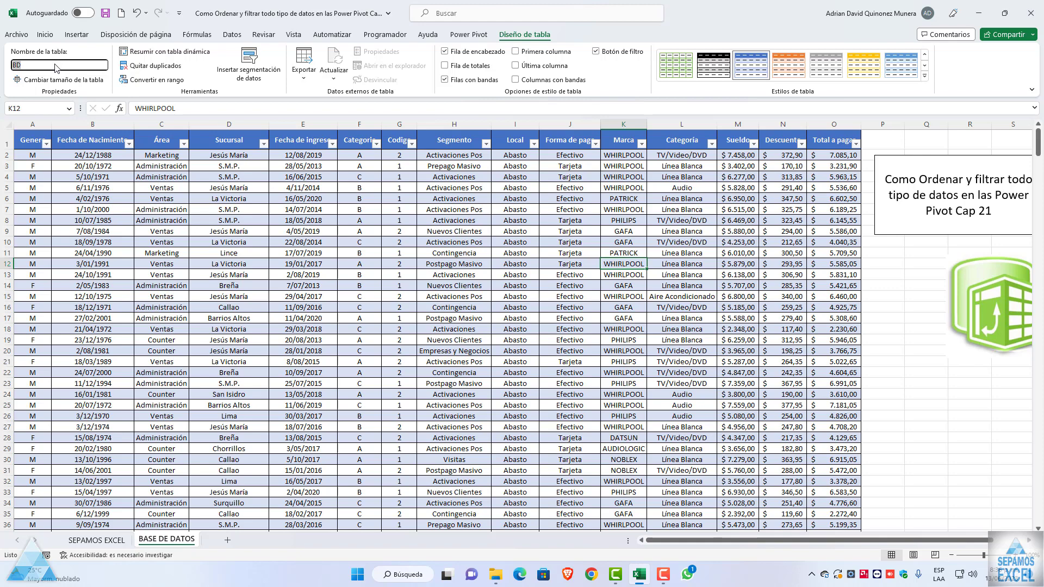
{"action": "left_click", "coordinate": [279, 279]}
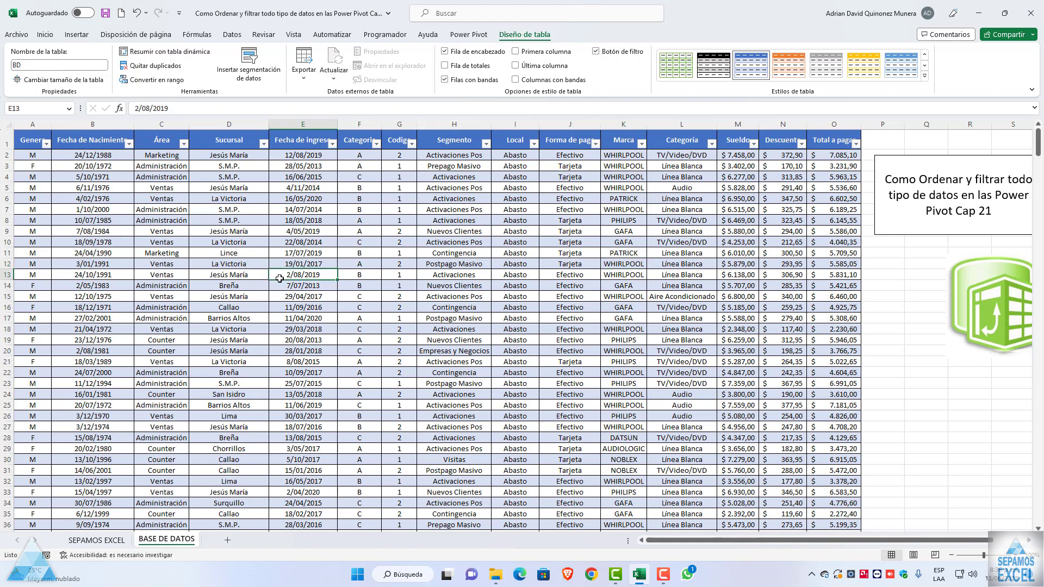
Add the BD table to the data model from the Power Pivot tab
{"action": "left_click", "coordinate": [468, 34]}
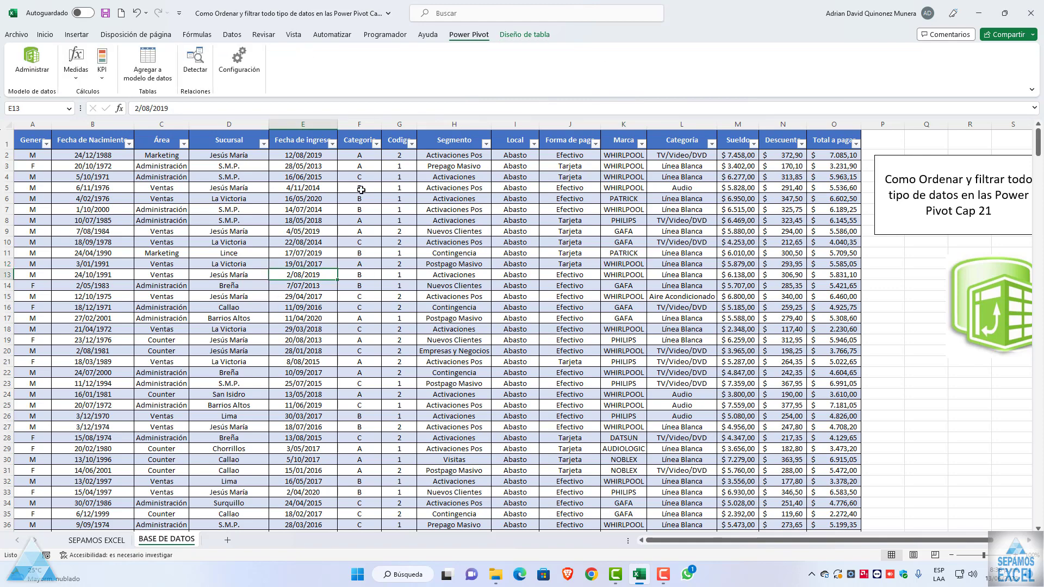
{"action": "left_click", "coordinate": [151, 78]}
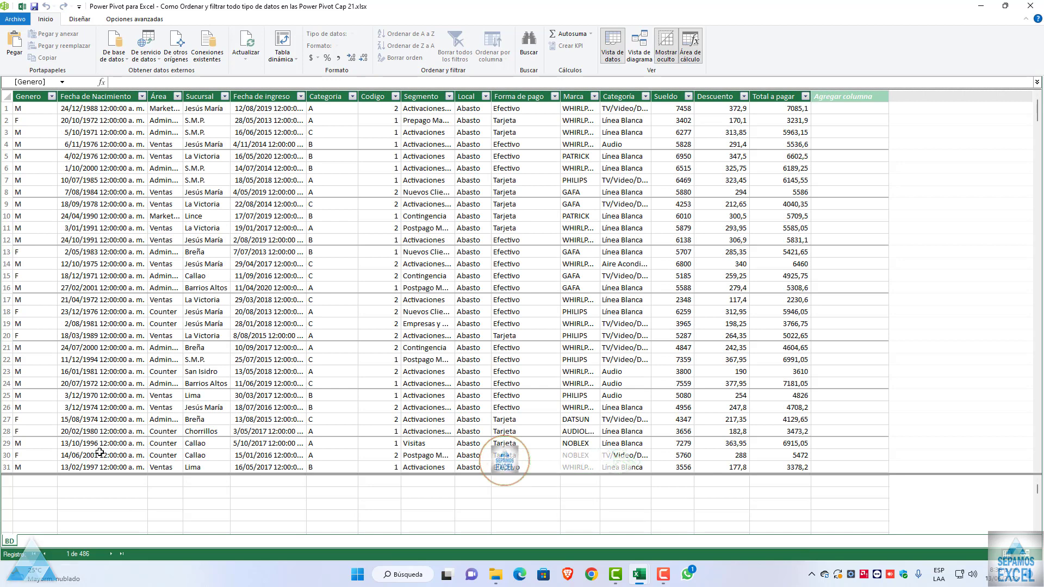
Autofit Categoría, Marca, Segmento, Fecha de ingreso and Área; narrow Codigo, widen Sucursal and Fecha de Nacimiento
{"action": "double_click", "coordinate": [650, 101]}
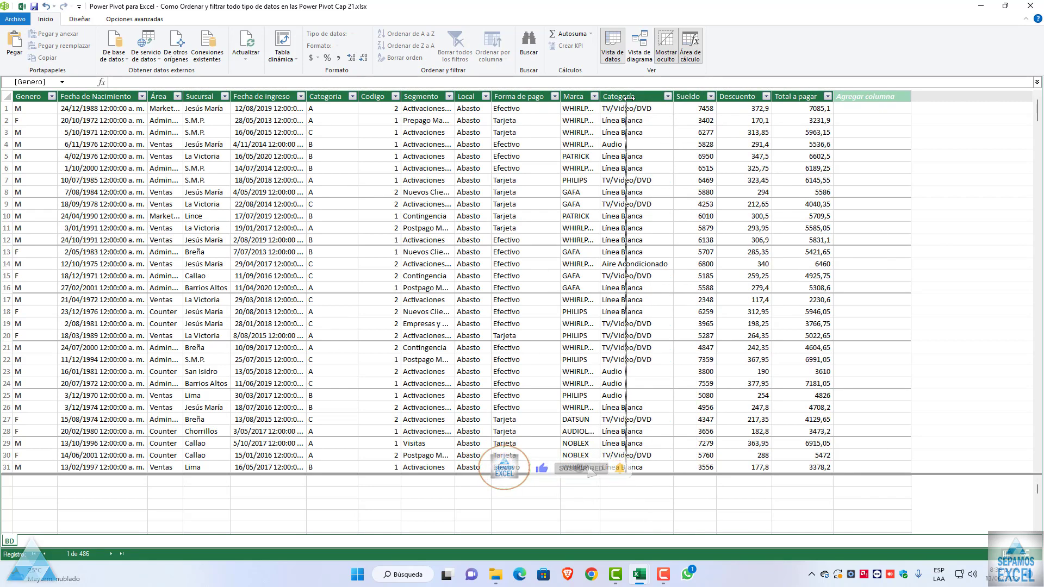
{"action": "double_click", "coordinate": [600, 97]}
{"action": "double_click", "coordinate": [456, 96]}
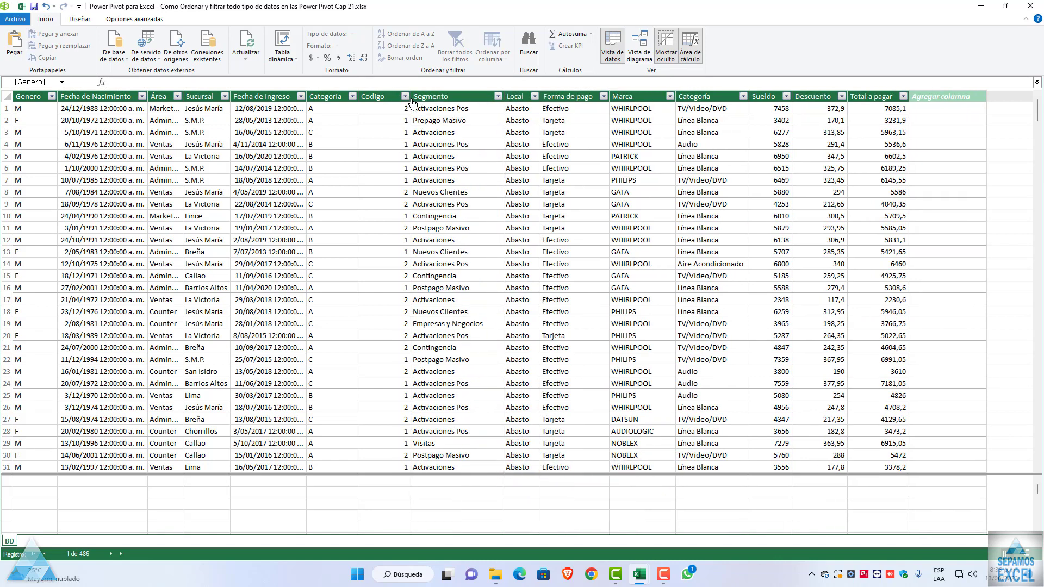
{"action": "left_click_drag", "start_coordinate": [408, 98], "coordinate": [355, 97]}
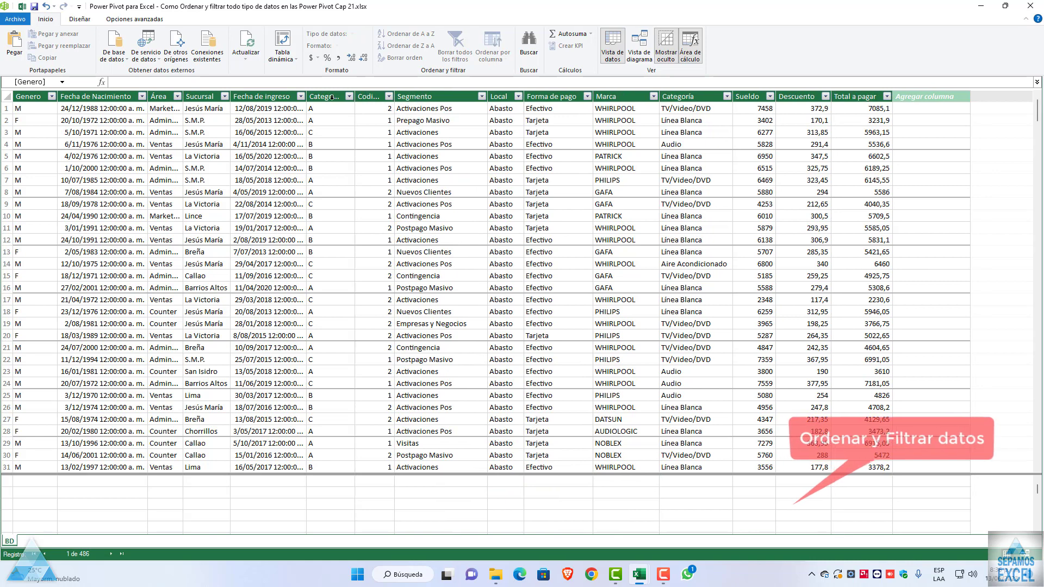
{"action": "double_click", "coordinate": [307, 97]}
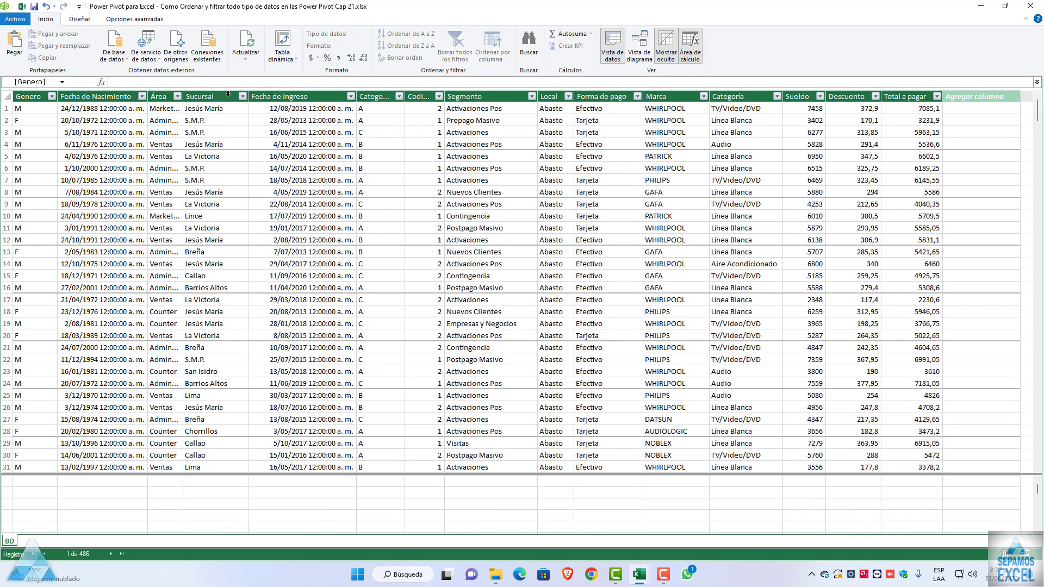
{"action": "left_click_drag", "start_coordinate": [230, 98], "coordinate": [248, 98]}
{"action": "double_click", "coordinate": [183, 98]}
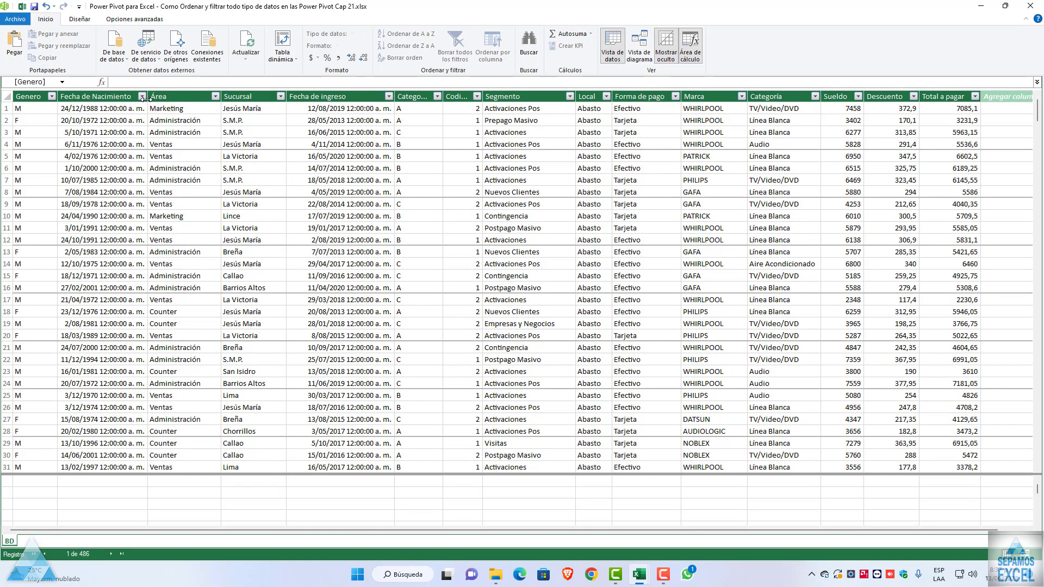
{"action": "left_click_drag", "start_coordinate": [145, 98], "coordinate": [164, 99]}
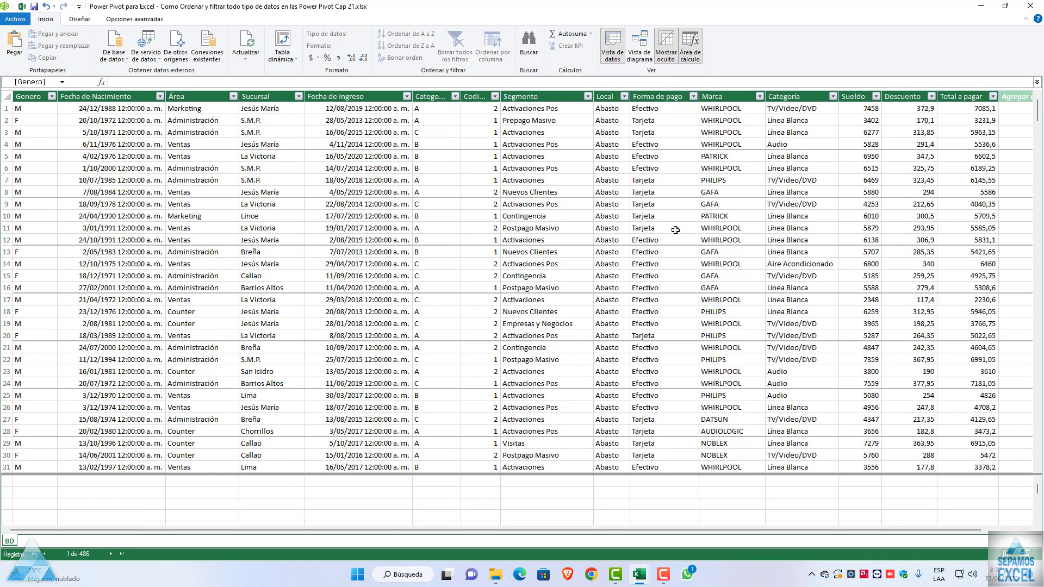
{"action": "left_click", "coordinate": [407, 277]}
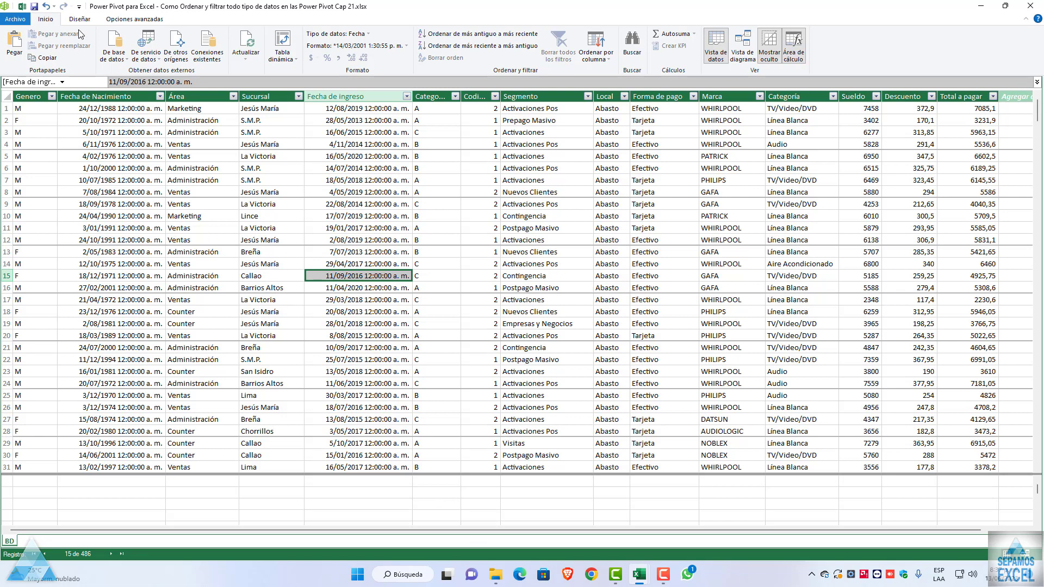
Browse the ribbon tabs and step through the Área values starting at Marketing
{"action": "left_click", "coordinate": [131, 21]}
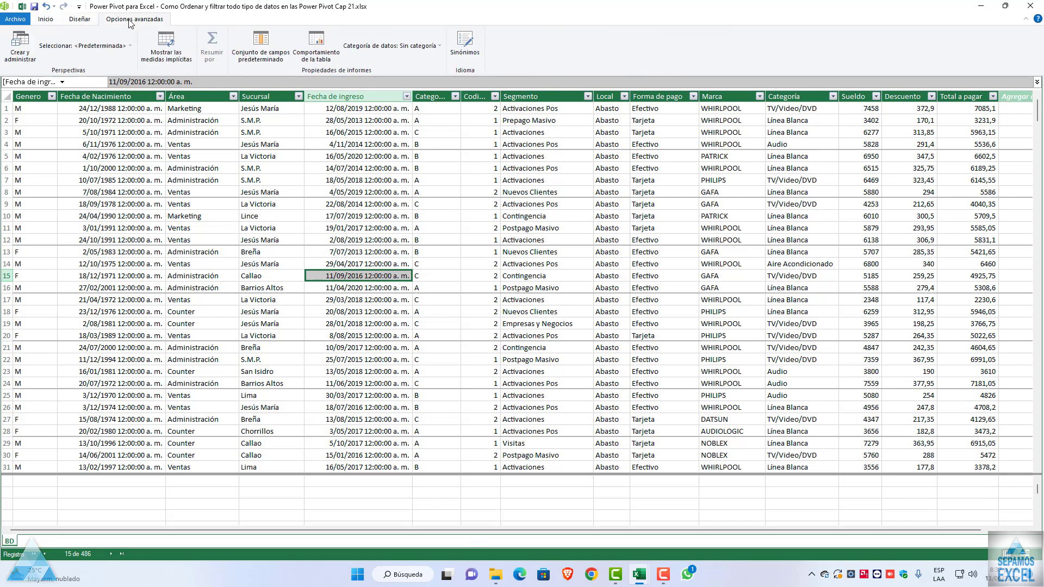
{"action": "left_click", "coordinate": [45, 19]}
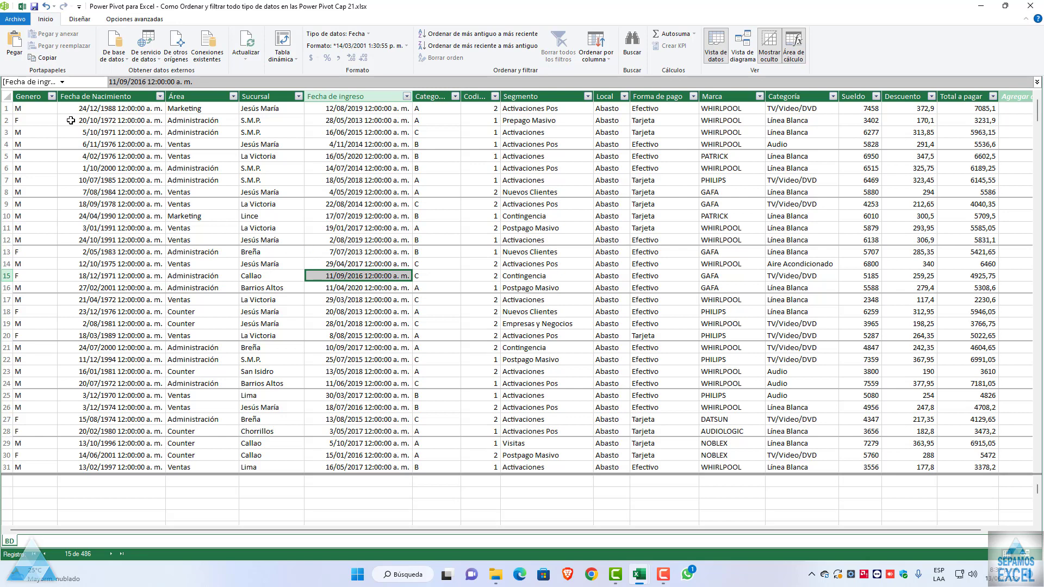
{"action": "left_click", "coordinate": [175, 109]}
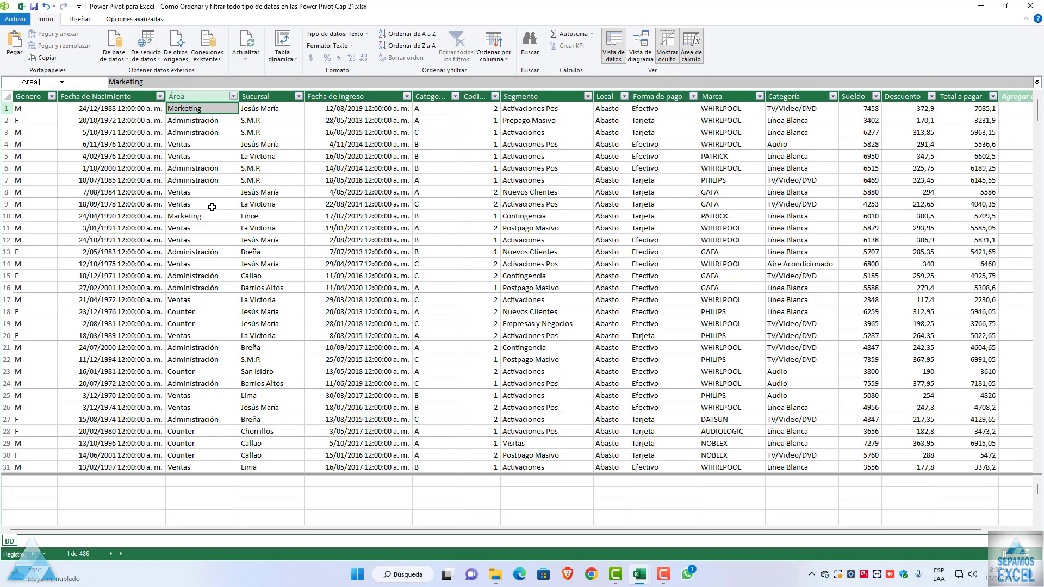
{"action": "left_click", "coordinate": [210, 124]}
{"action": "left_click", "coordinate": [207, 132]}
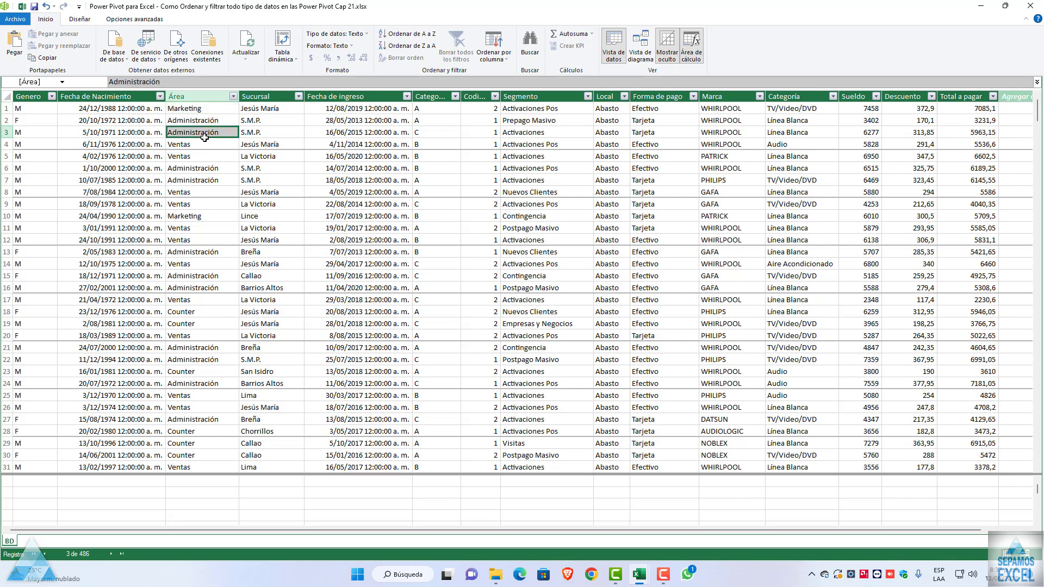
{"action": "left_click", "coordinate": [201, 142]}
Select the Área column and confirm its data type stays Texto
{"action": "left_click", "coordinate": [198, 98]}
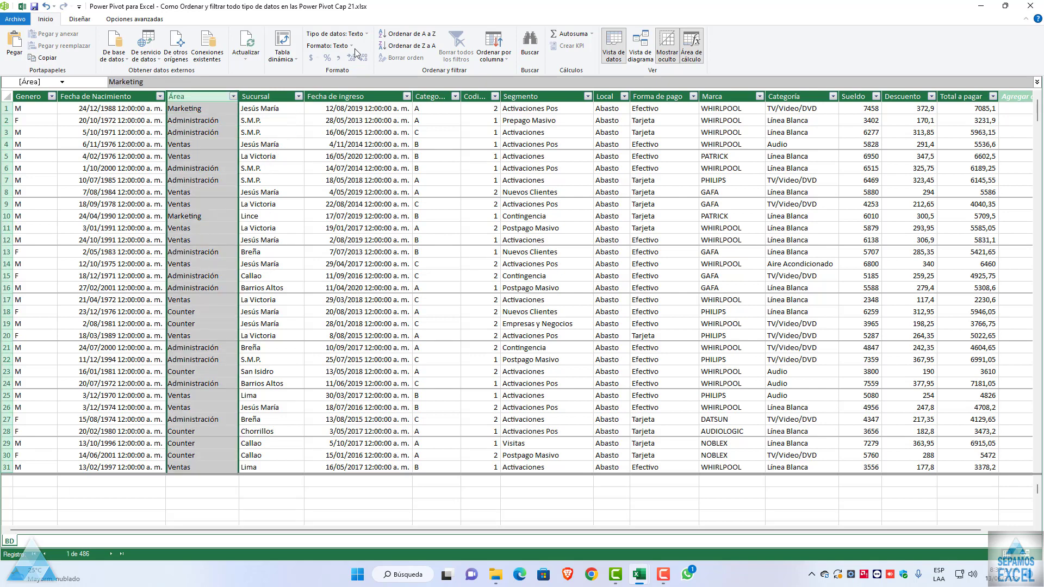
{"action": "left_click", "coordinate": [348, 34]}
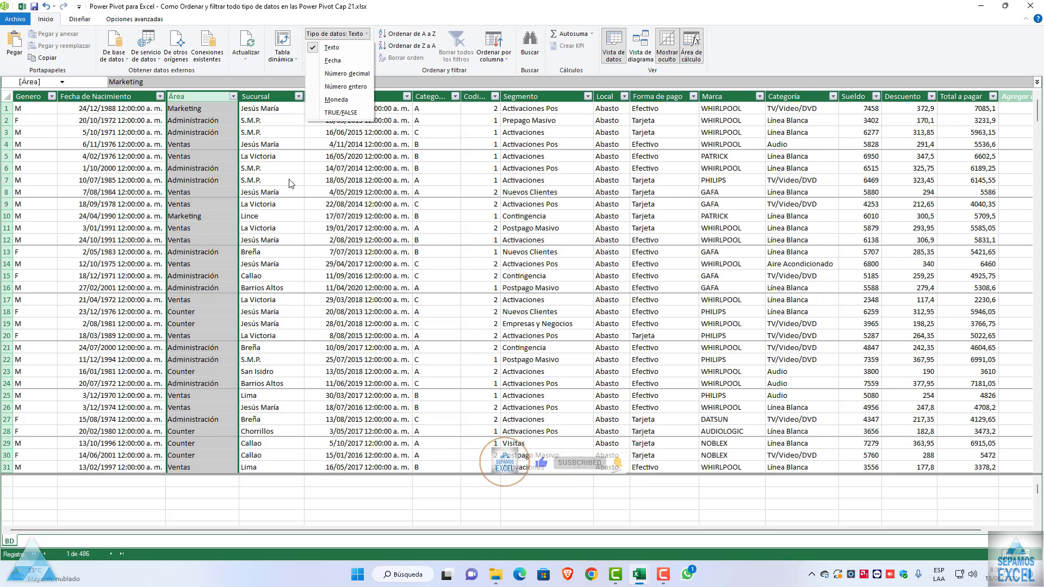
{"action": "left_click", "coordinate": [203, 159]}
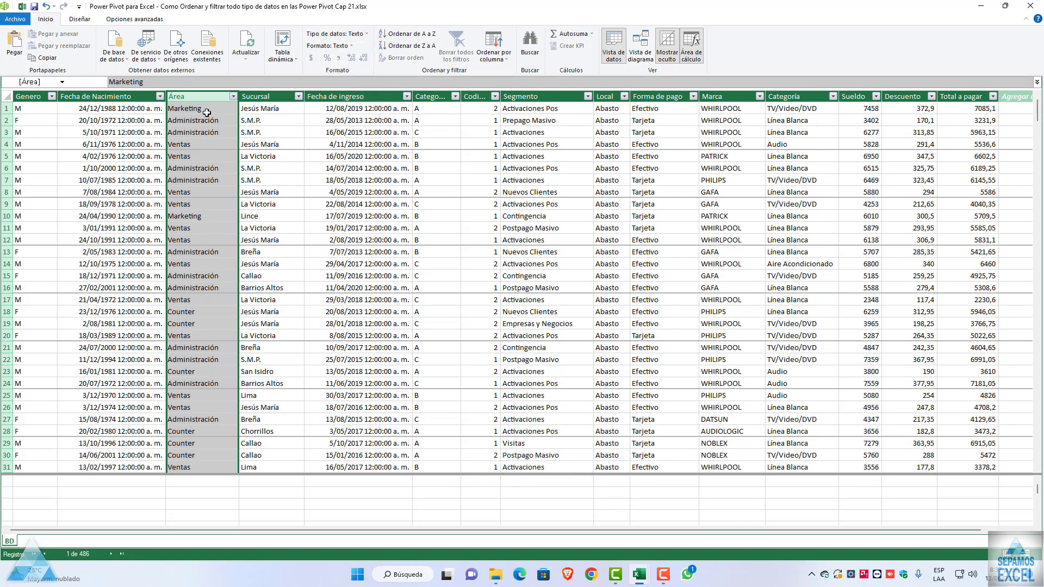
{"action": "left_click", "coordinate": [207, 112]}
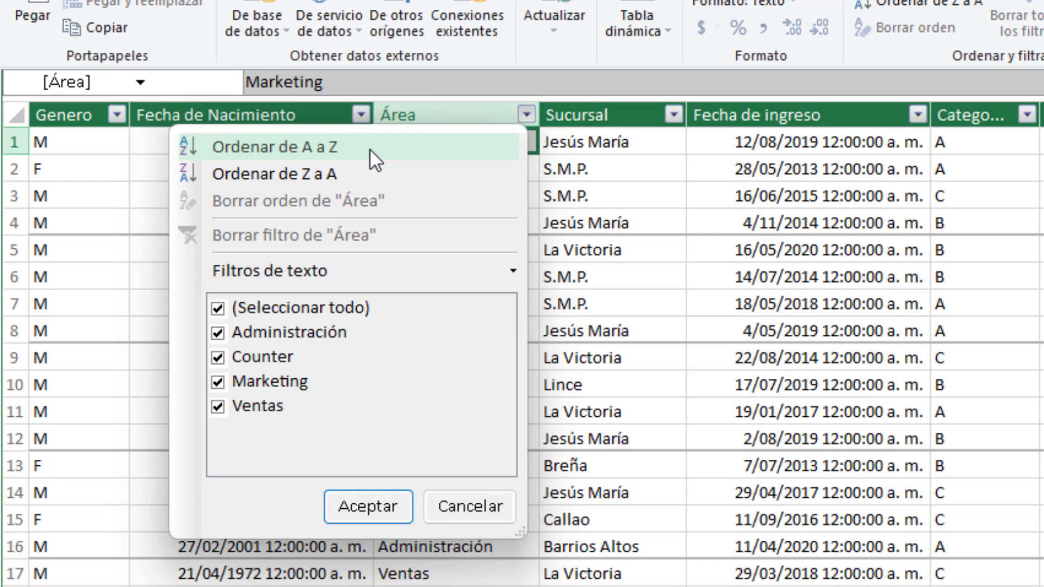
Sort BD A to Z by Área and scroll through rows from Administración to Ventas
{"action": "left_click", "coordinate": [370, 149]}
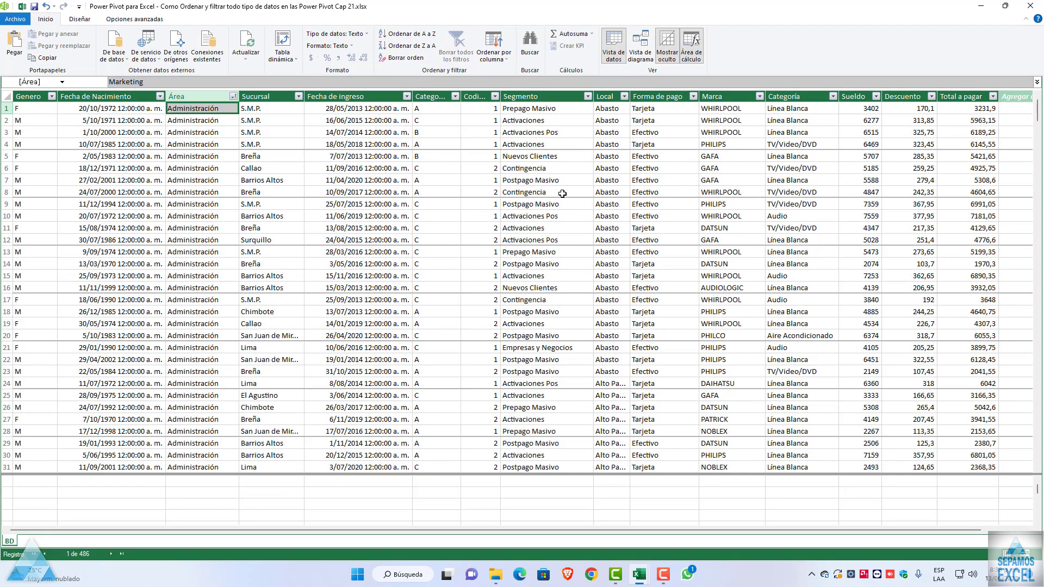
{"action": "scroll", "coordinate": [210, 175], "scroll_direction": "down", "scroll_amount": 3}
{"action": "scroll", "coordinate": [210, 179], "scroll_direction": "down", "scroll_amount": 3}
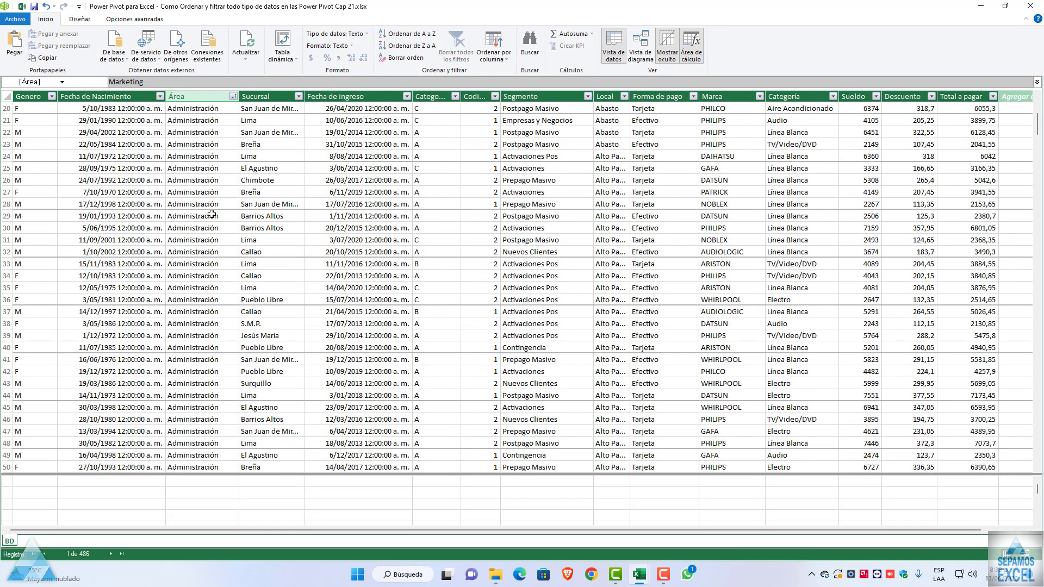
{"action": "scroll", "coordinate": [210, 196], "scroll_direction": "down", "scroll_amount": 3}
{"action": "scroll", "coordinate": [211, 214], "scroll_direction": "down", "scroll_amount": 3}
{"action": "scroll", "coordinate": [211, 215], "scroll_direction": "down", "scroll_amount": 4}
{"action": "scroll", "coordinate": [211, 214], "scroll_direction": "down", "scroll_amount": 4}
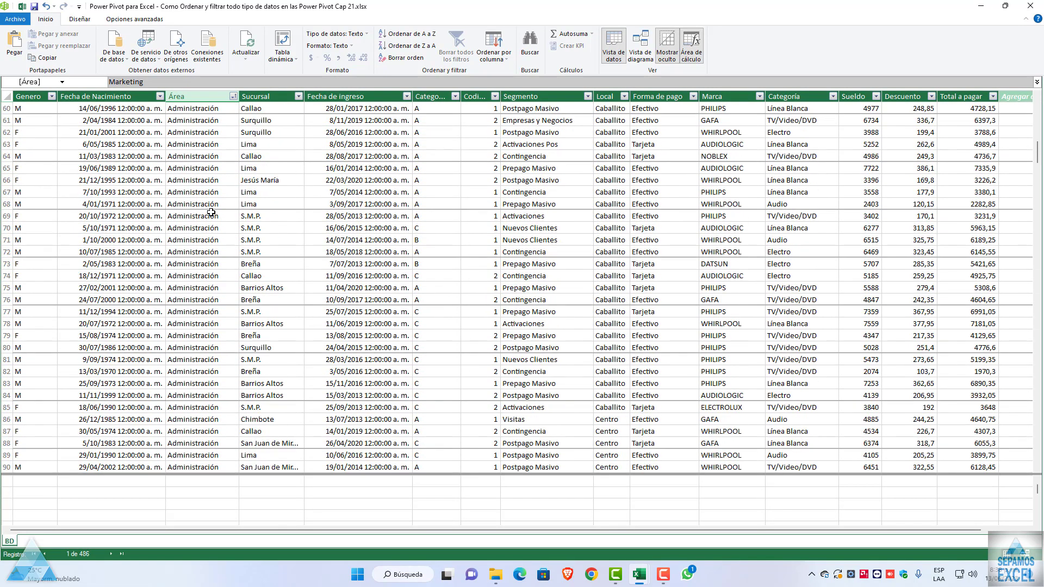
{"action": "scroll", "coordinate": [211, 213], "scroll_direction": "down", "scroll_amount": 4}
{"action": "scroll", "coordinate": [211, 213], "scroll_direction": "down", "scroll_amount": 3}
{"action": "scroll", "coordinate": [211, 212], "scroll_direction": "down", "scroll_amount": 8}
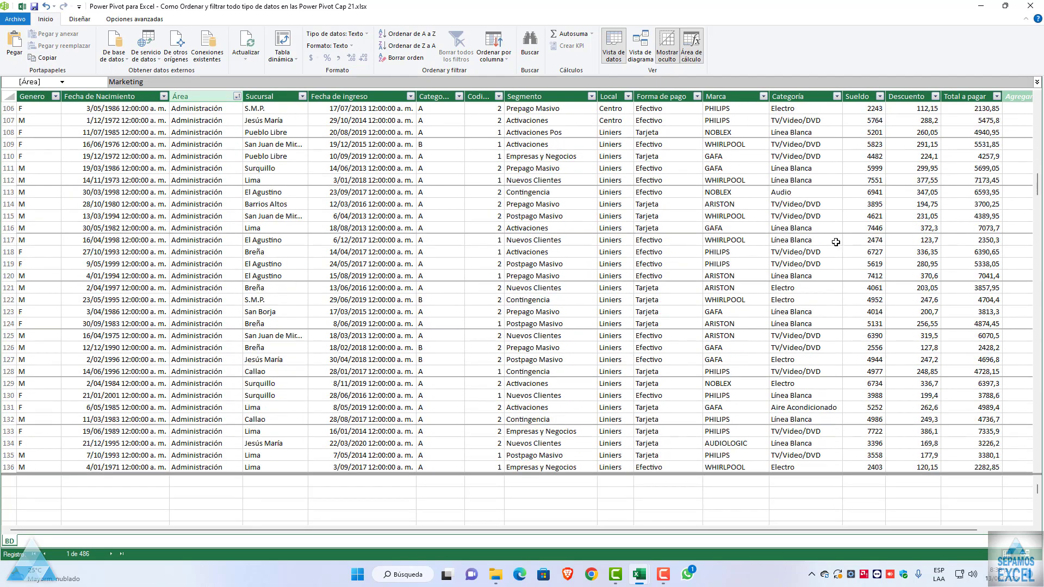
{"action": "mouse_move", "coordinate": [1037, 190]}
{"action": "left_mouse_down"}
{"action": "mouse_move", "coordinate": [1038, 356]}
{"action": "mouse_move", "coordinate": [1038, 103]}
{"action": "left_mouse_up"}
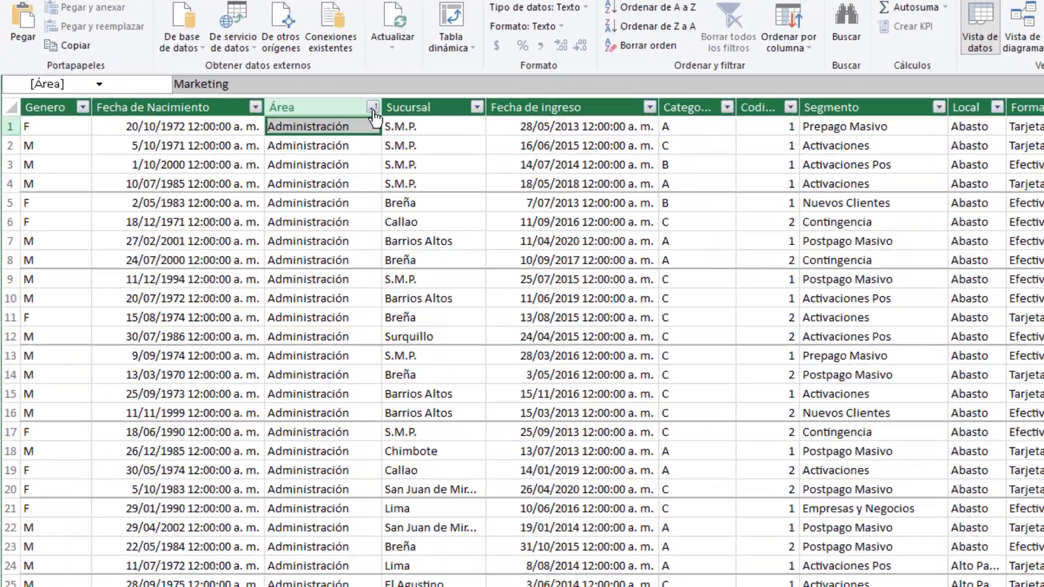
Sort Área Z to A, clear the Área sort, then bring up its text filter conditions
{"action": "left_click", "coordinate": [374, 116]}
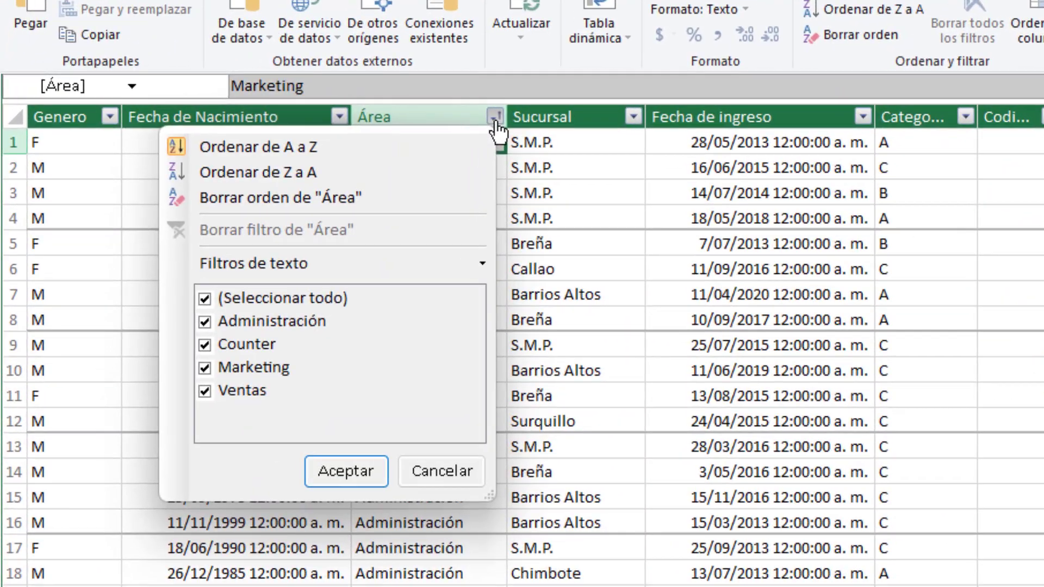
{"action": "left_click", "coordinate": [315, 172]}
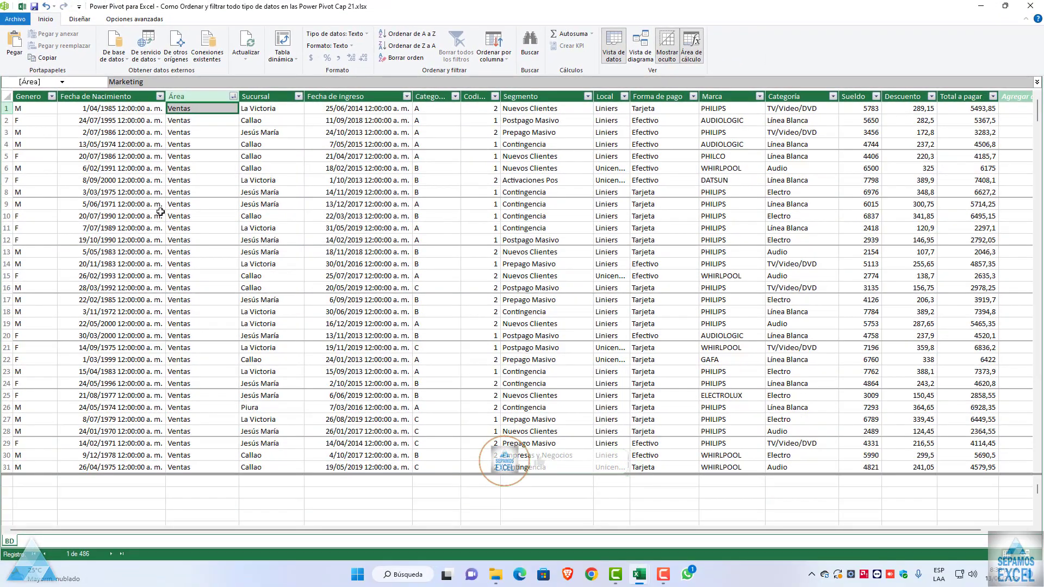
{"action": "left_click", "coordinate": [233, 97]}
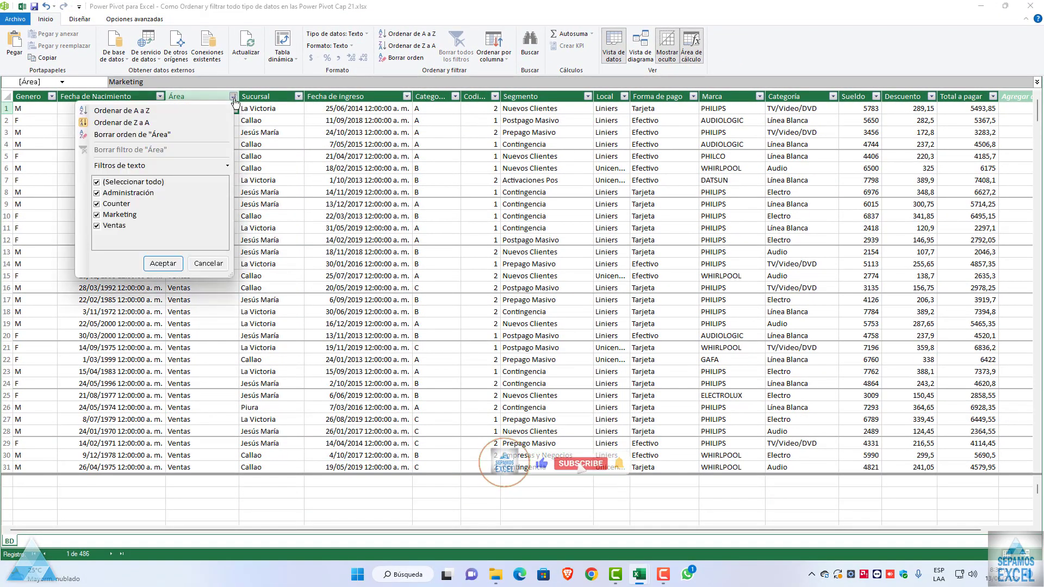
{"action": "left_click", "coordinate": [170, 136]}
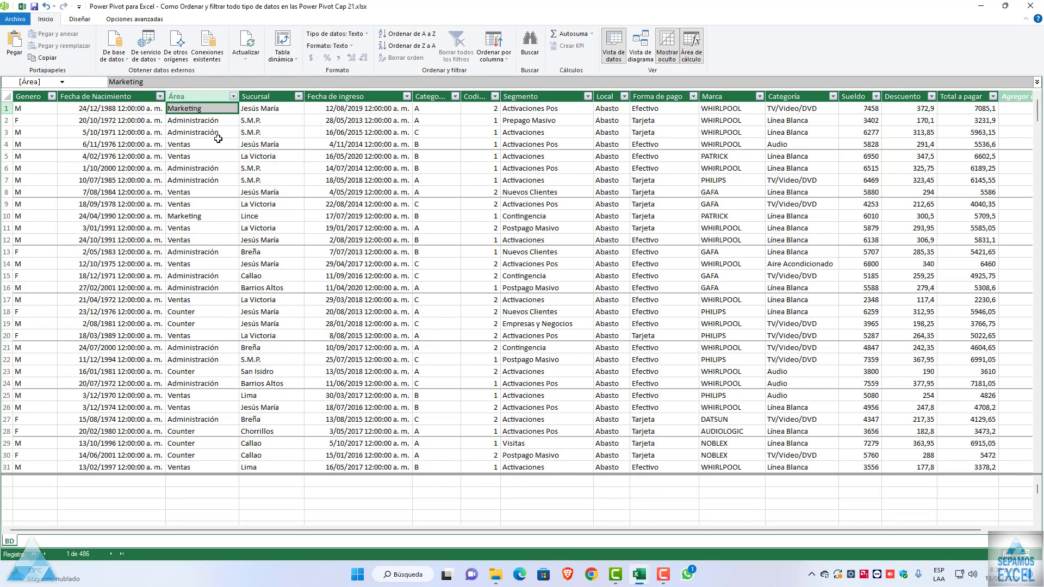
{"action": "left_click", "coordinate": [234, 98]}
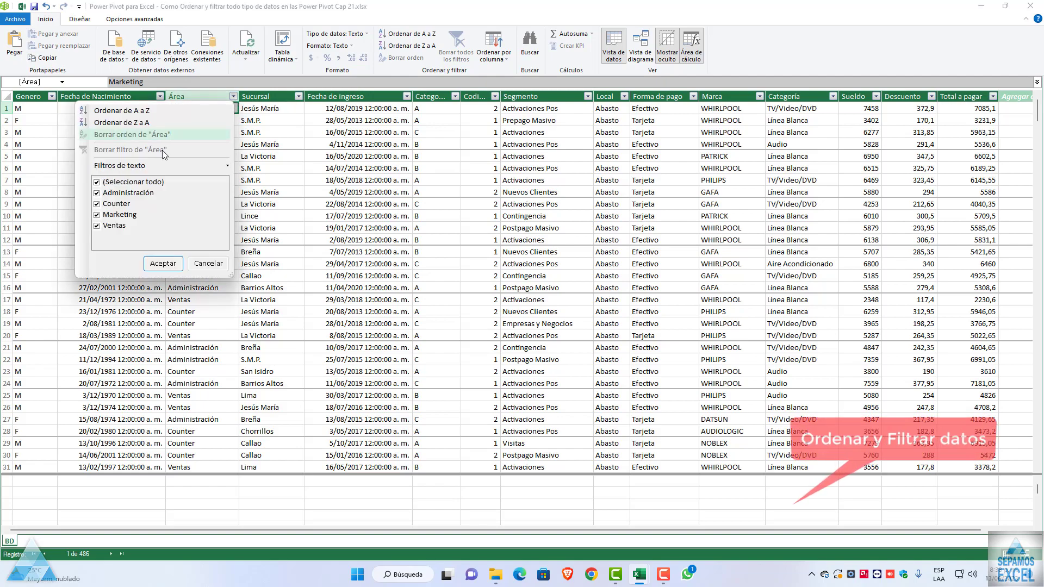
{"action": "left_click", "coordinate": [154, 169]}
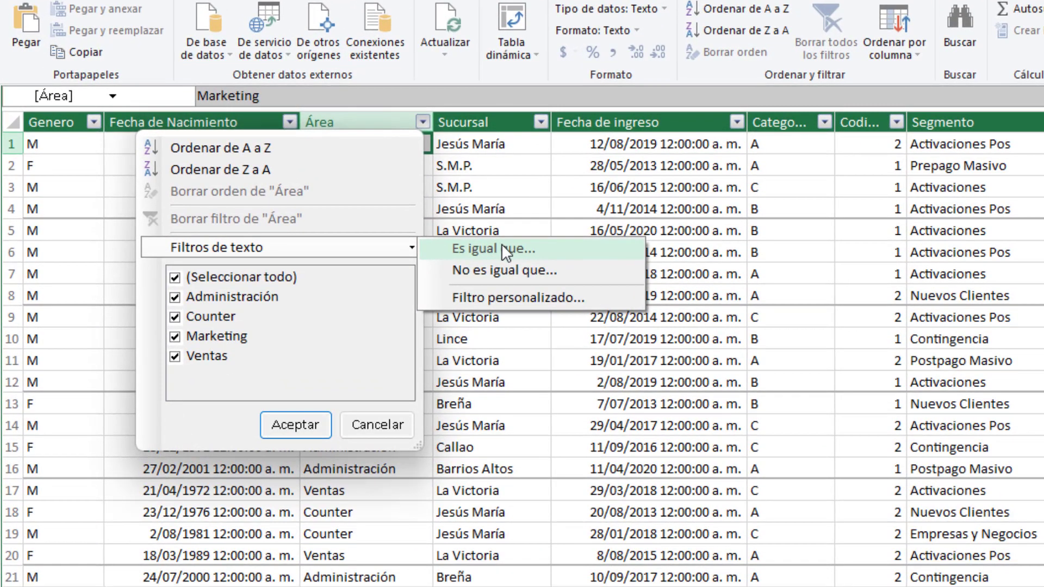
Apply a custom equals filter on Área keeping only the 141 Ventas records
{"action": "left_click", "coordinate": [502, 249]}
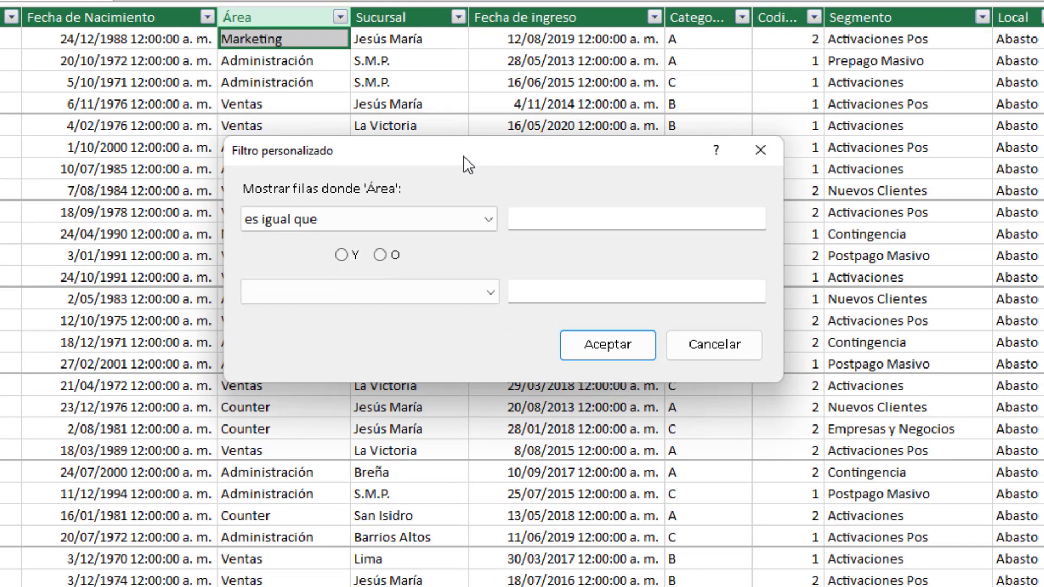
{"action": "left_click", "coordinate": [567, 220]}
{"action": "type", "text": "VENTAS"}
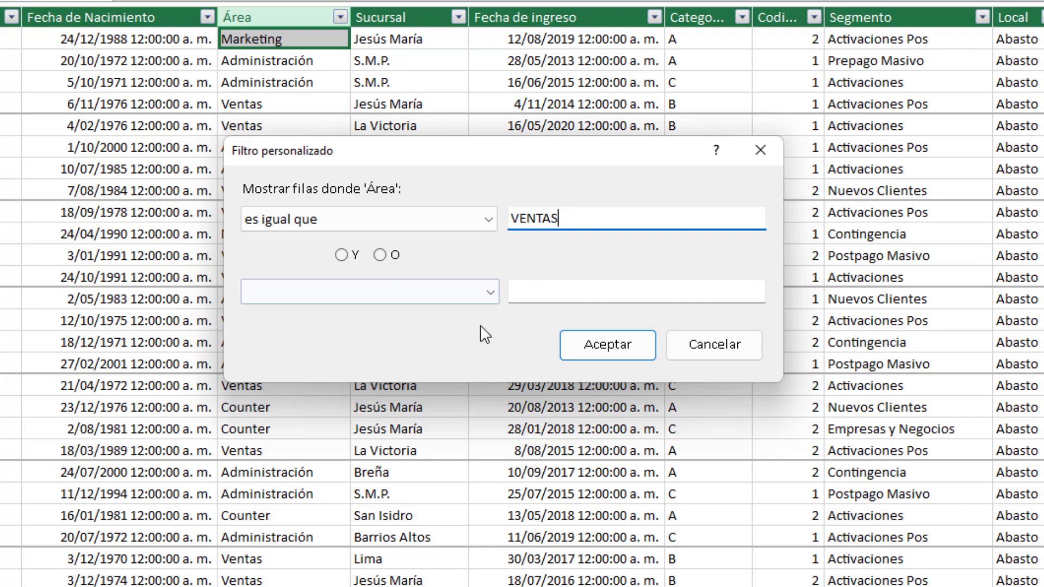
{"action": "left_click", "coordinate": [487, 294]}
{"action": "left_click", "coordinate": [480, 269]}
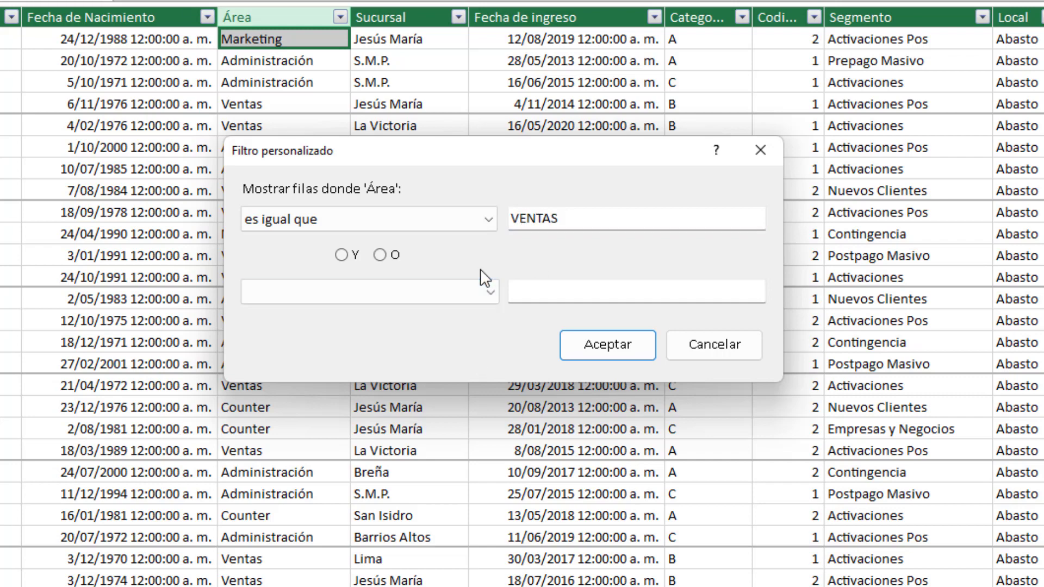
{"action": "left_click", "coordinate": [587, 352]}
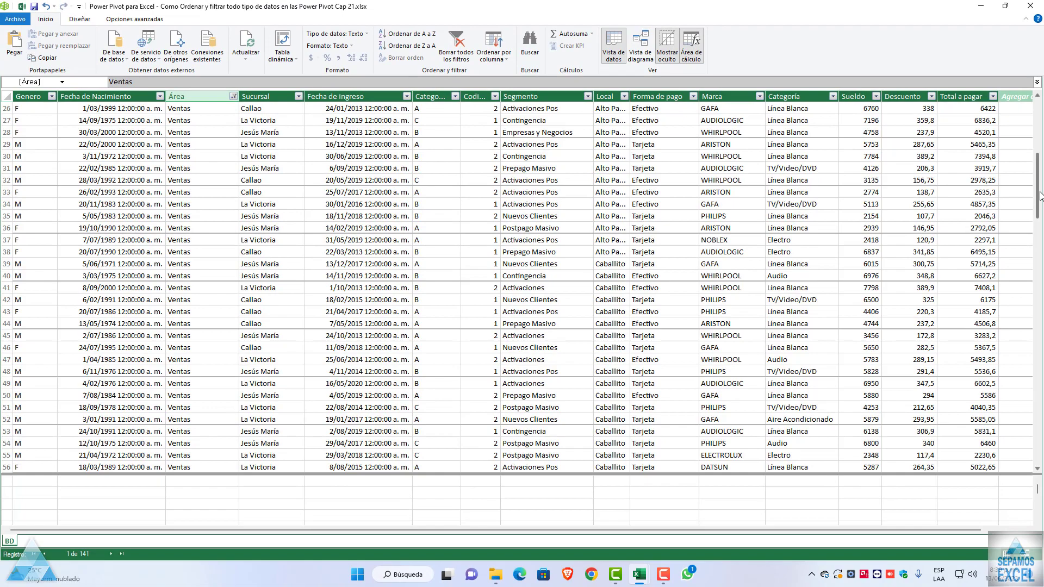
Clear the Área filter so all 486 records show again
{"action": "mouse_move", "coordinate": [1039, 196]}
{"action": "left_mouse_down"}
{"action": "mouse_move", "coordinate": [1040, 388]}
{"action": "mouse_move", "coordinate": [1039, 106]}
{"action": "left_mouse_up"}
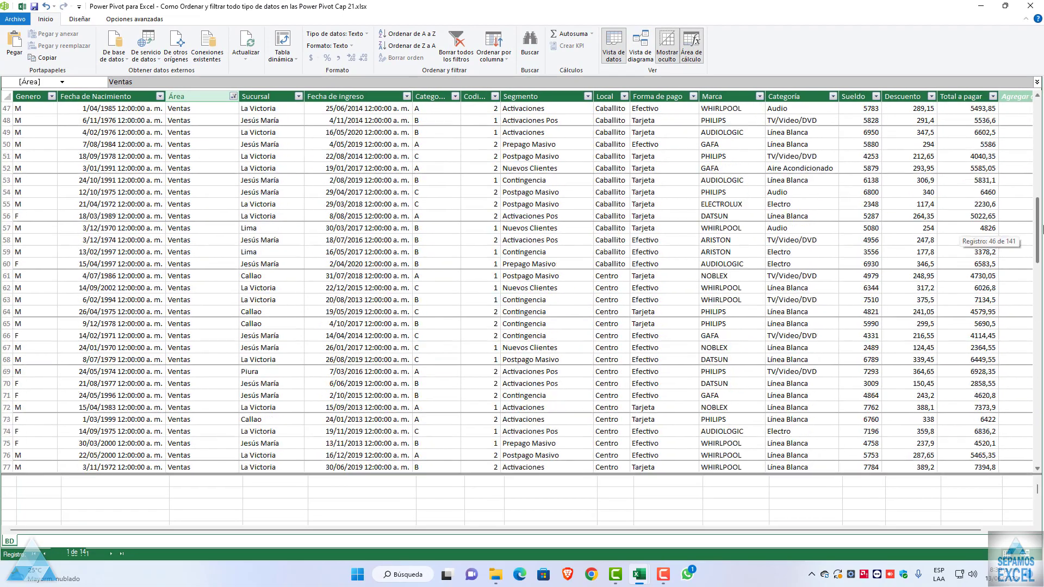
{"action": "left_click", "coordinate": [235, 97]}
{"action": "left_click", "coordinate": [141, 137]}
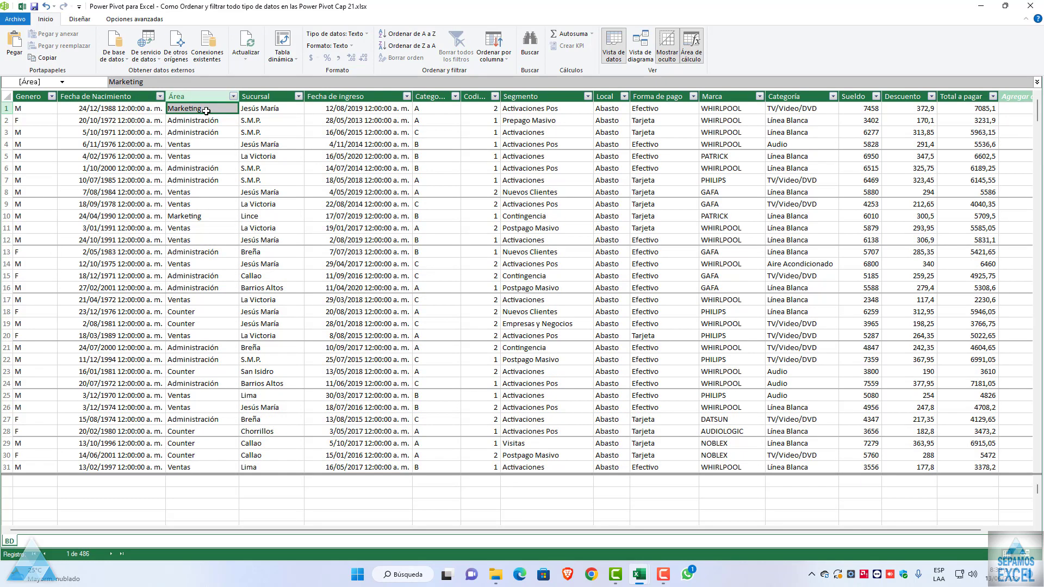
{"action": "left_click", "coordinate": [233, 97]}
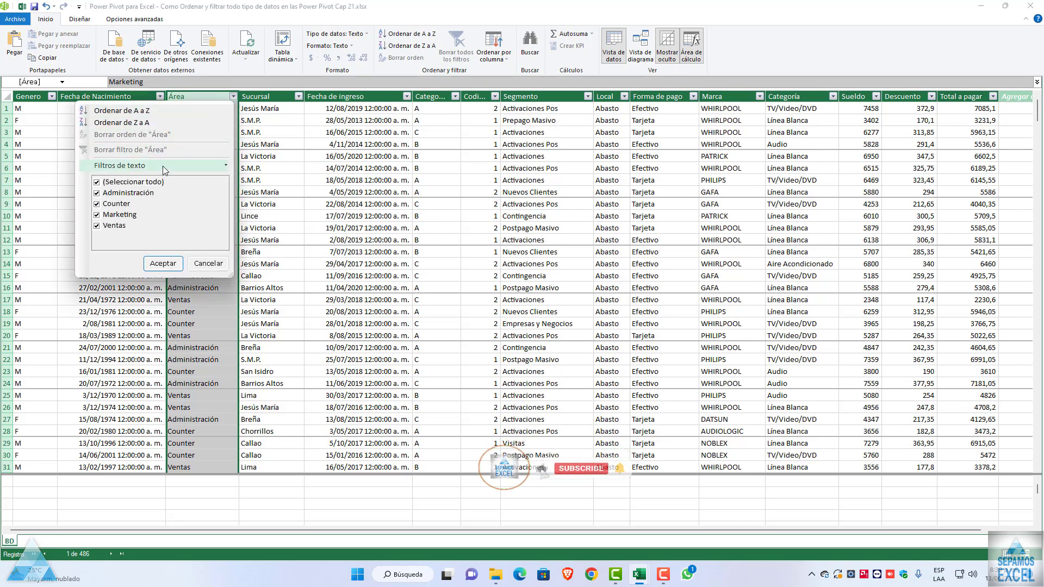
{"action": "mouse_move", "coordinate": [154, 166]}
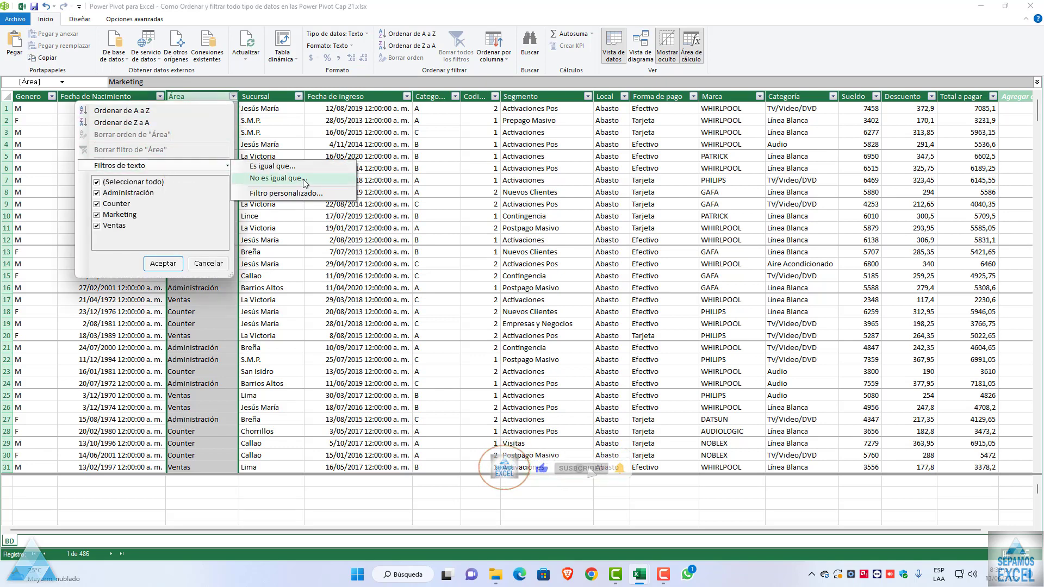
{"action": "left_click", "coordinate": [304, 183]}
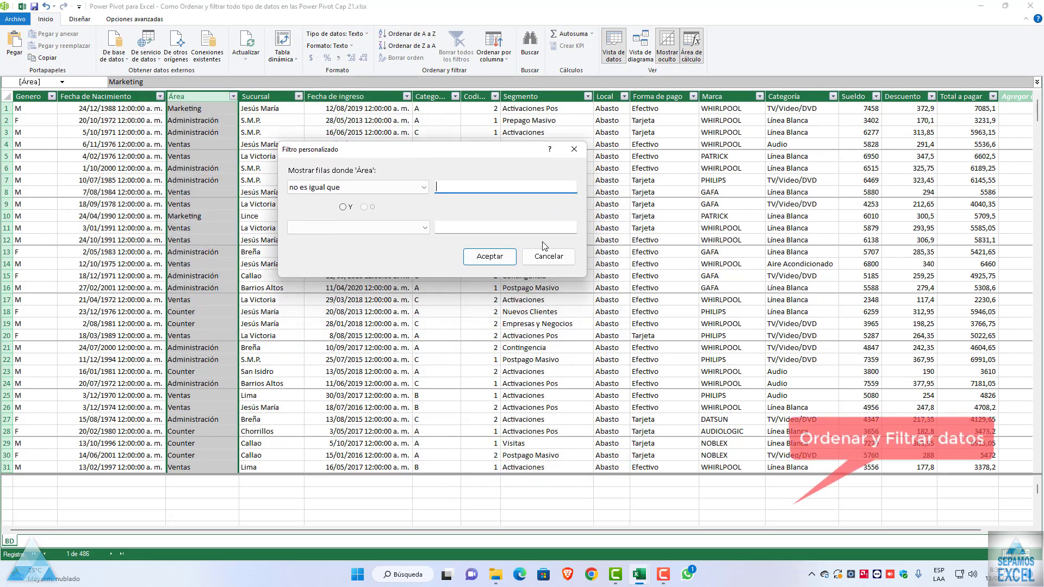
{"action": "type", "text": "ASMI"}
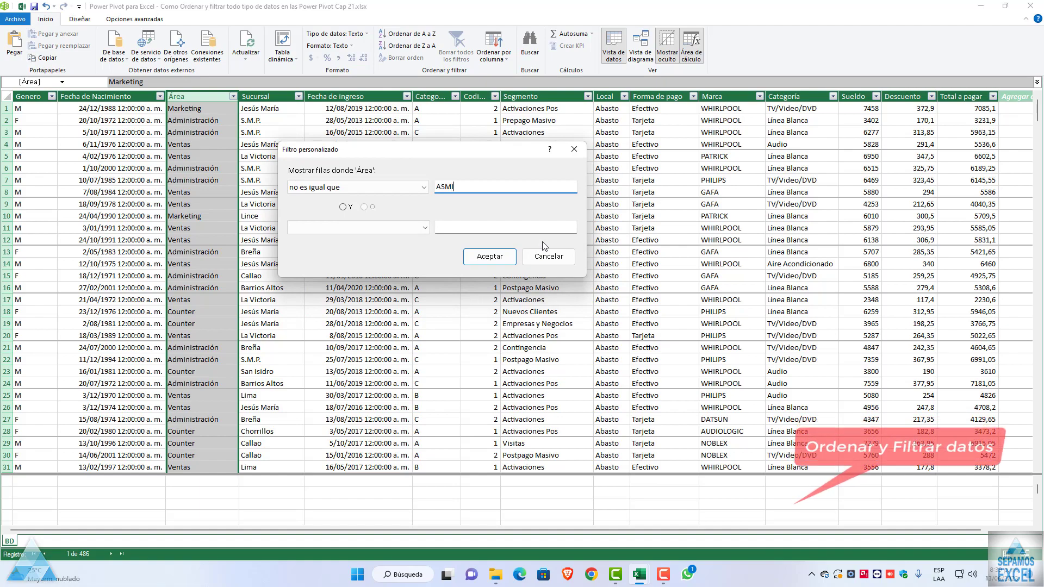
{"action": "key", "text": "BackSpace"}
{"action": "type", "text": "am"}
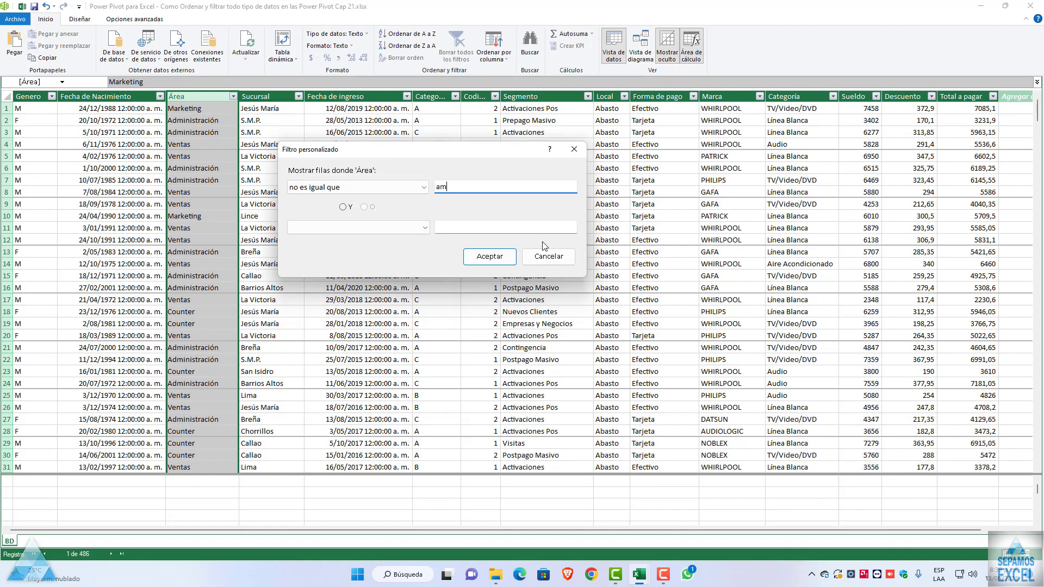
{"action": "key", "text": "BackSpace"}
{"action": "type", "text": "dmi"}
{"action": "type", "text": "nis"}
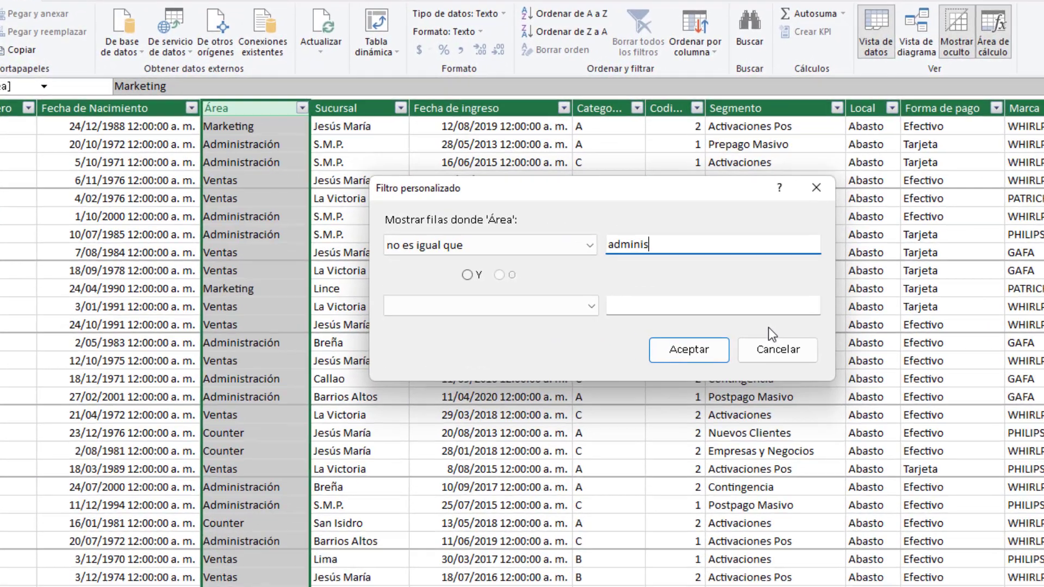
{"action": "type", "text": "trac"}
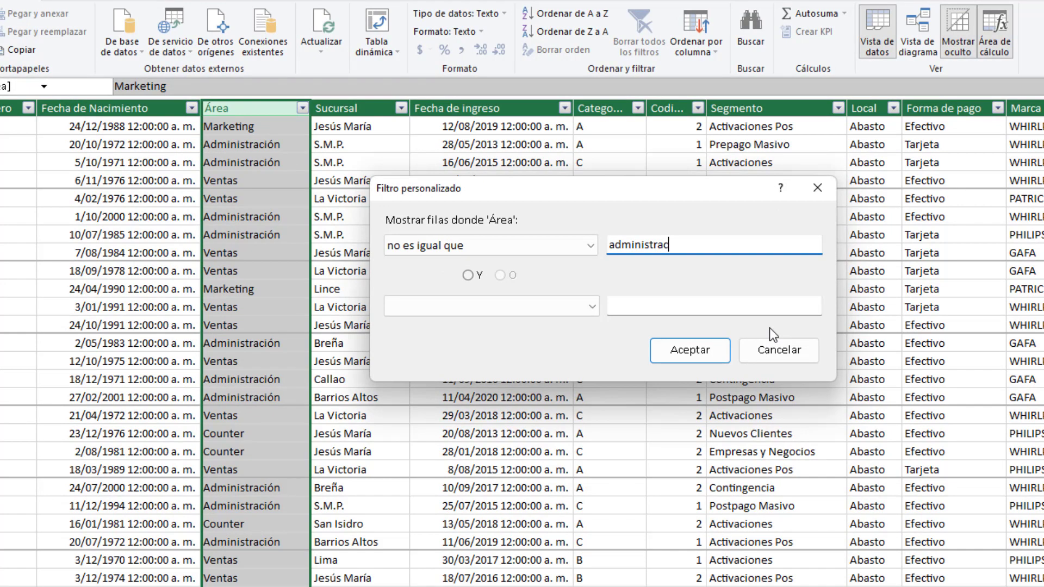
{"action": "type", "text": "íon"}
{"action": "left_click", "coordinate": [689, 351]}
{"action": "scroll", "coordinate": [274, 277], "scroll_direction": "down", "scroll_amount": 2}
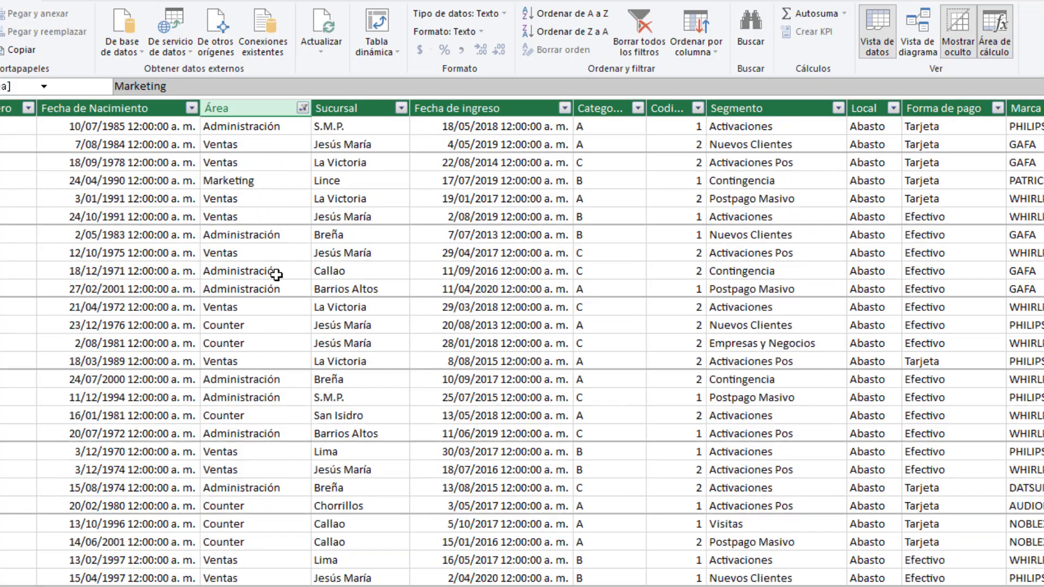
{"action": "scroll", "coordinate": [280, 297], "scroll_direction": "down", "scroll_amount": 2}
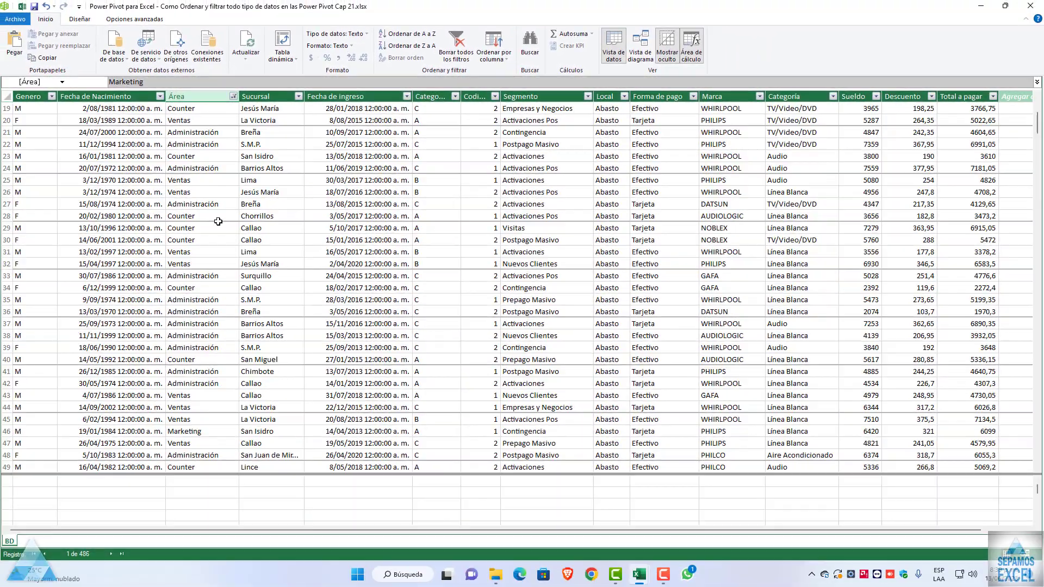
{"action": "scroll", "coordinate": [218, 221], "scroll_direction": "up", "scroll_amount": 2}
{"action": "scroll", "coordinate": [217, 220], "scroll_direction": "up", "scroll_amount": 2}
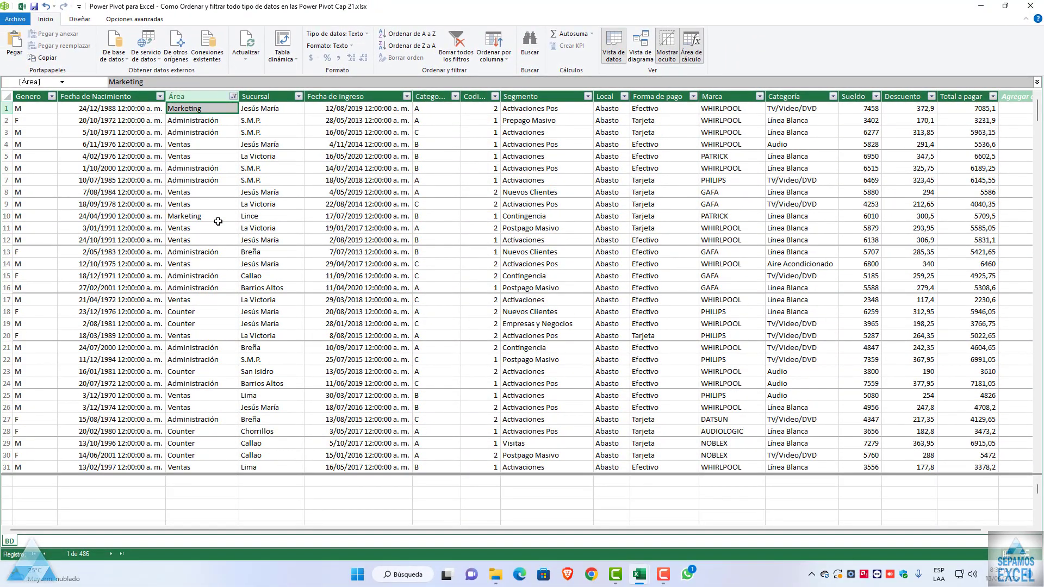
{"action": "left_click", "coordinate": [234, 97]}
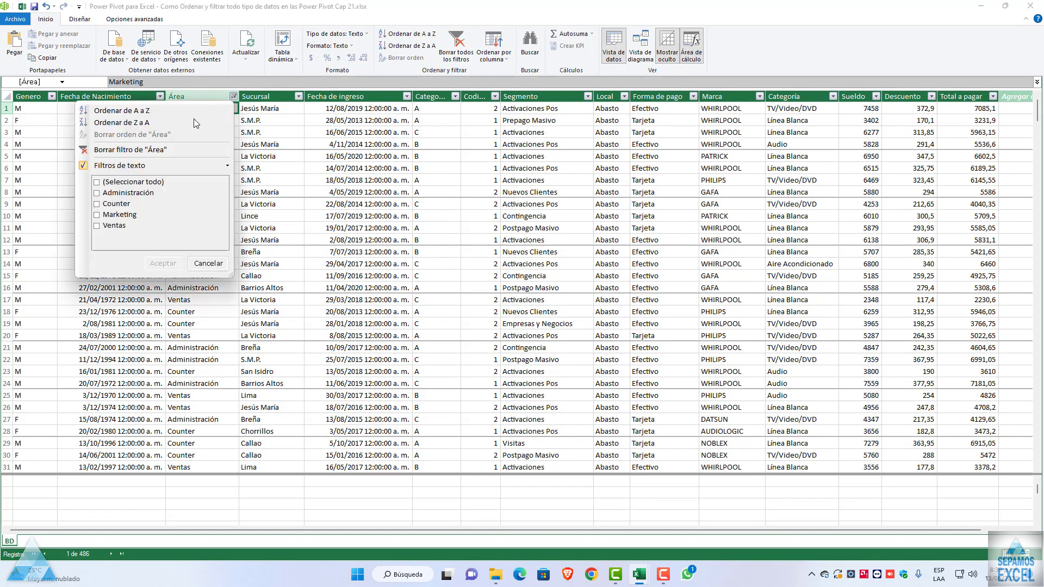
{"action": "left_click", "coordinate": [147, 150]}
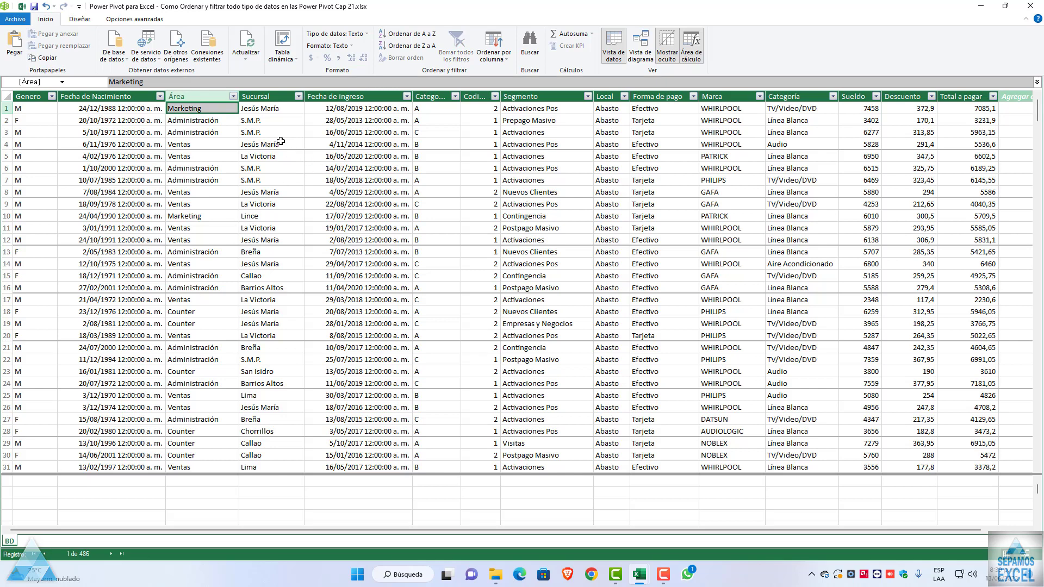
{"action": "left_click", "coordinate": [233, 97]}
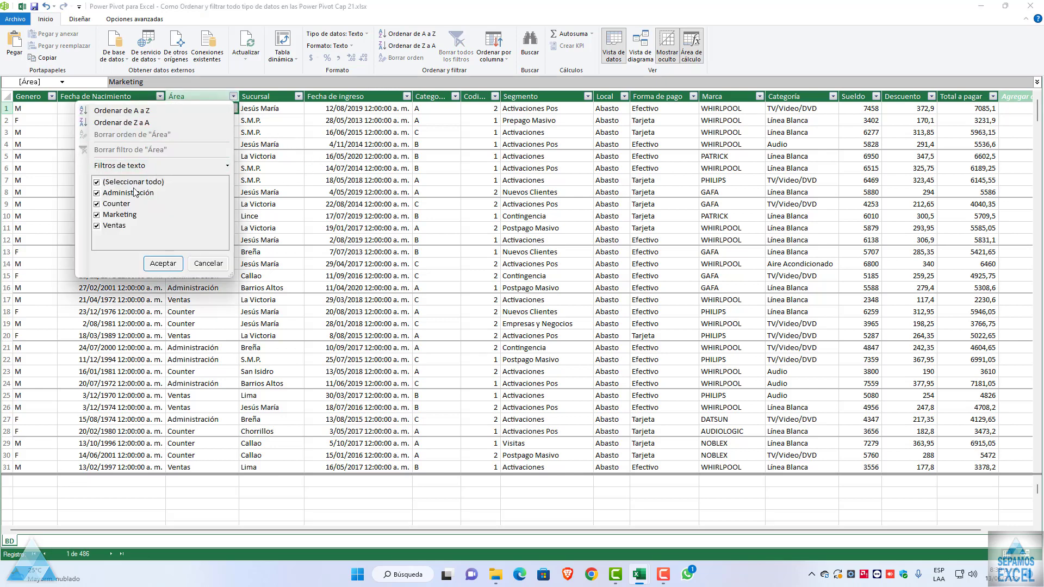
{"action": "left_click", "coordinate": [98, 183]}
{"action": "left_click", "coordinate": [146, 263]}
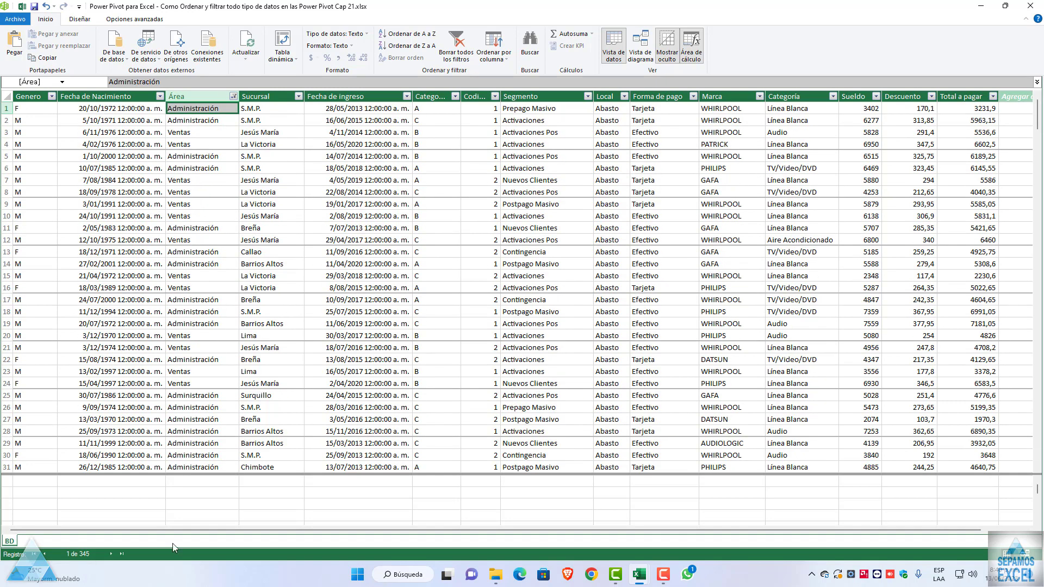
{"action": "scroll", "coordinate": [214, 251], "scroll_direction": "down", "scroll_amount": 4}
{"action": "scroll", "coordinate": [213, 252], "scroll_direction": "up", "scroll_amount": 2}
{"action": "scroll", "coordinate": [214, 252], "scroll_direction": "up", "scroll_amount": 2}
{"action": "left_click", "coordinate": [233, 96]}
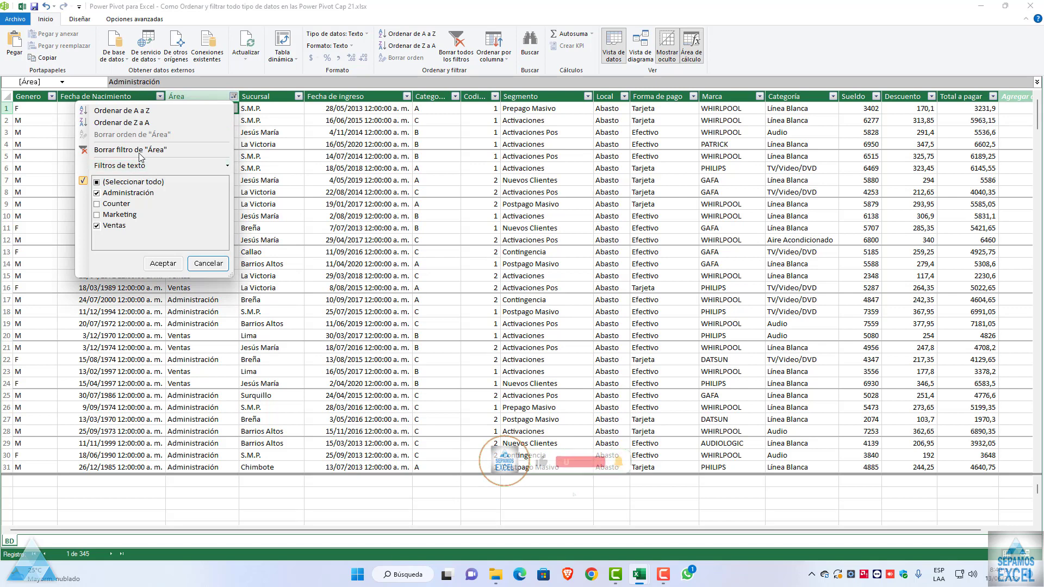
{"action": "left_click", "coordinate": [140, 150]}
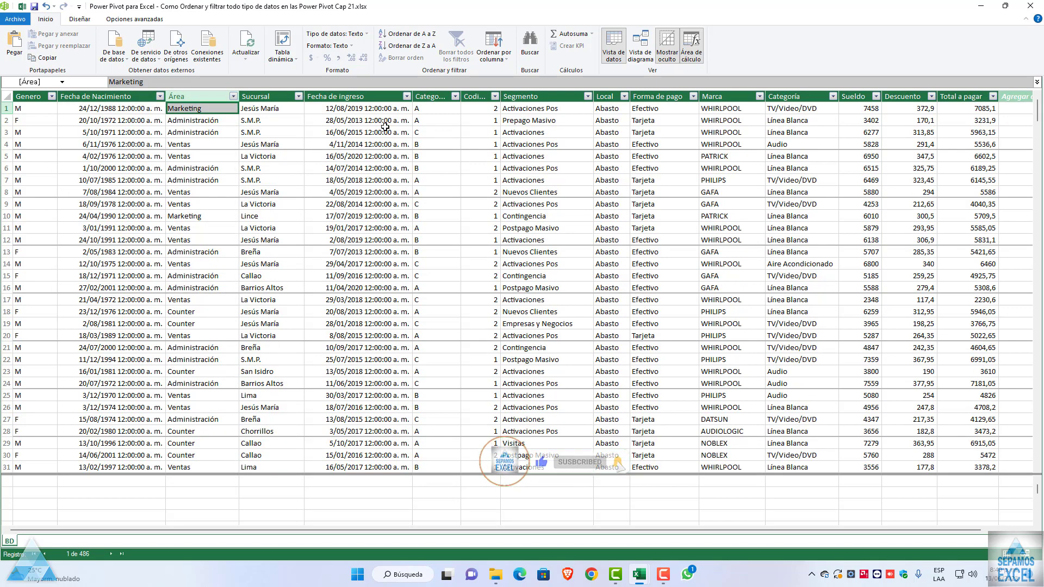
{"action": "left_click", "coordinate": [352, 108]}
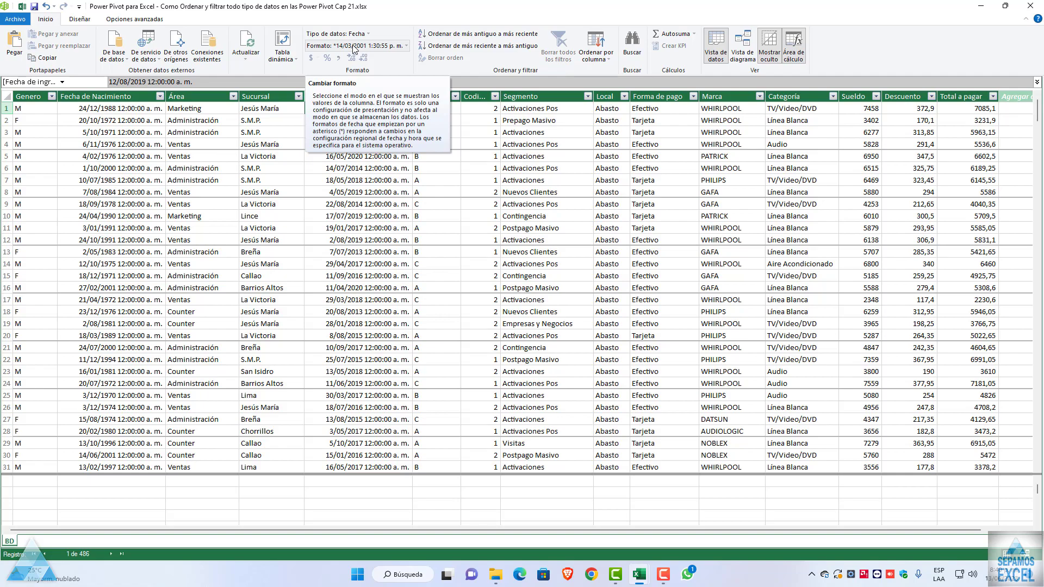
{"action": "left_click", "coordinate": [368, 34]}
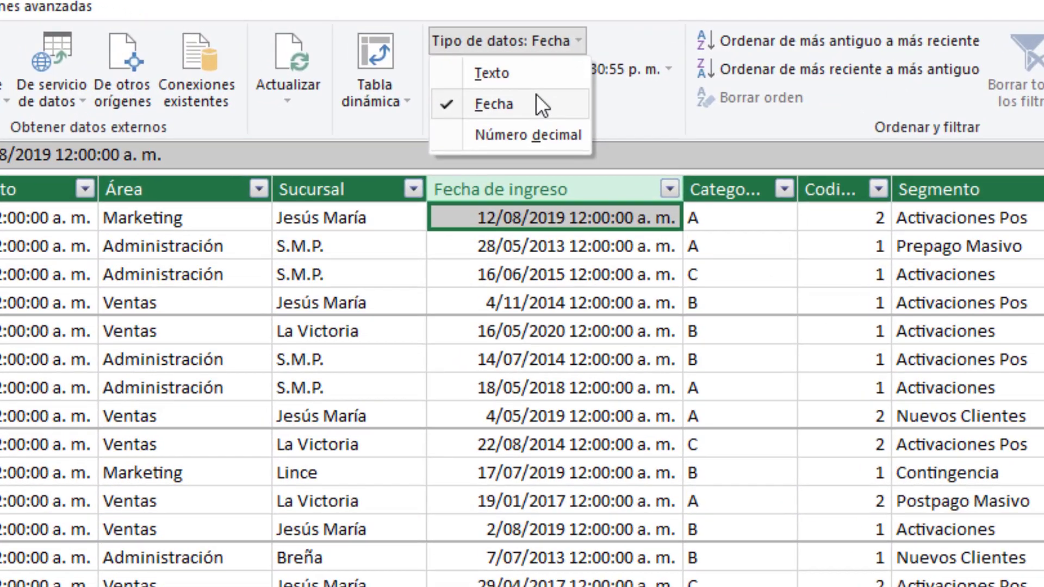
{"action": "left_click", "coordinate": [350, 56]}
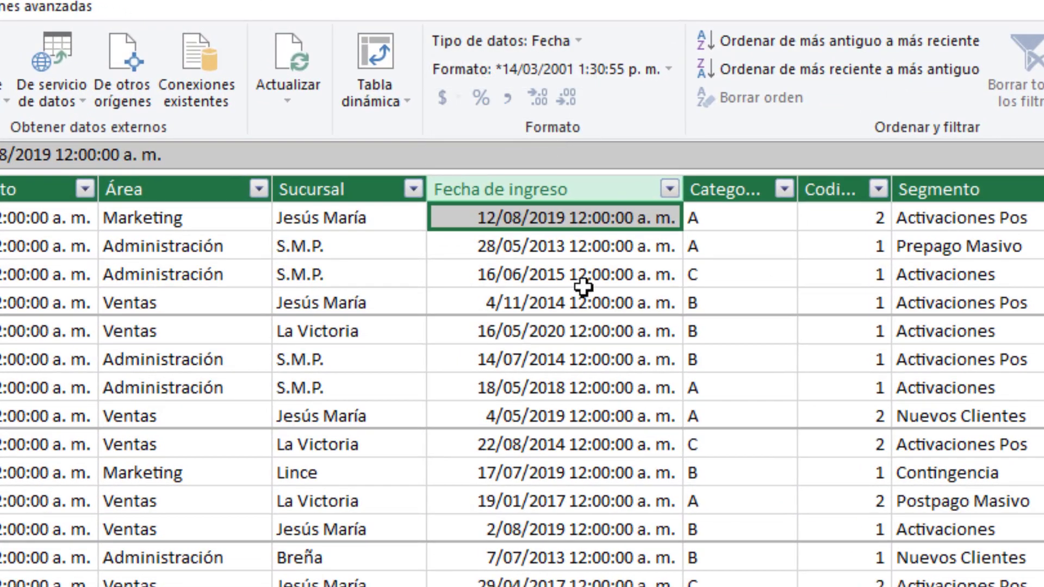
{"action": "left_click", "coordinate": [565, 186]}
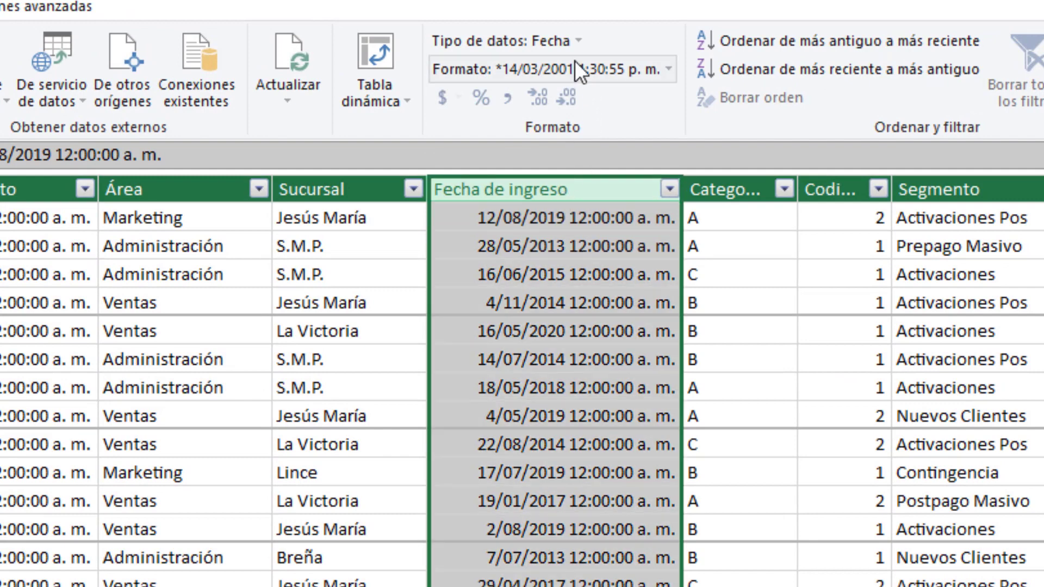
{"action": "left_click", "coordinate": [579, 36]}
{"action": "left_click", "coordinate": [524, 76]}
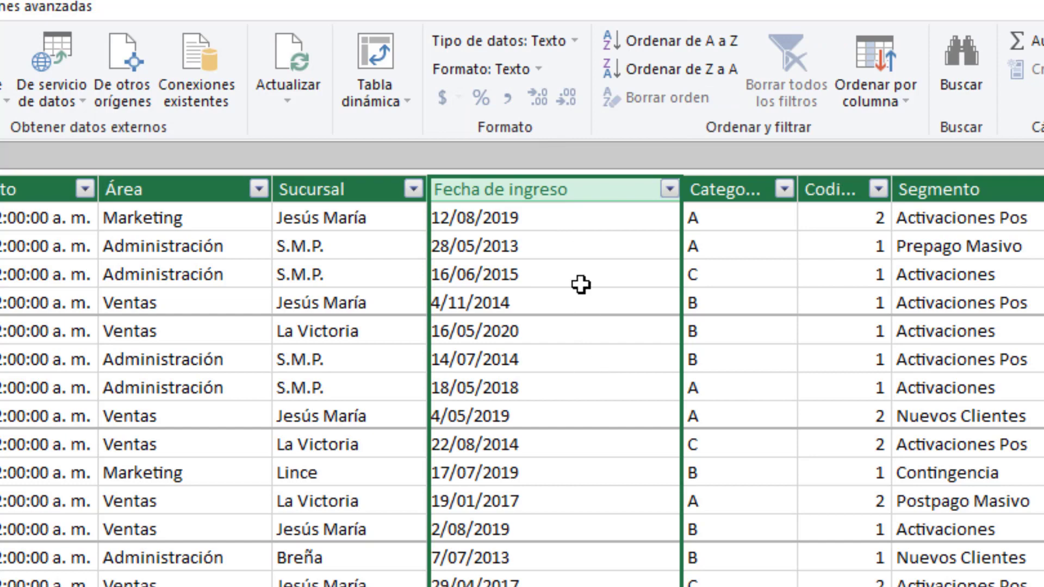
{"action": "scroll", "coordinate": [564, 426], "scroll_direction": "down", "scroll_amount": 4}
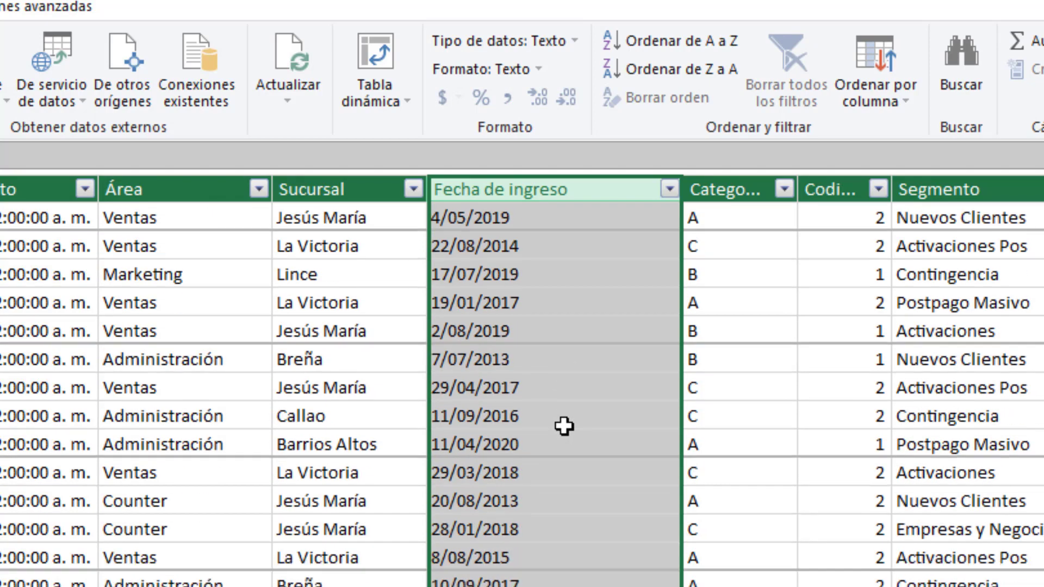
{"action": "scroll", "coordinate": [564, 426], "scroll_direction": "up", "scroll_amount": 4}
{"action": "scroll", "coordinate": [564, 427], "scroll_direction": "down", "scroll_amount": 2}
{"action": "scroll", "coordinate": [564, 426], "scroll_direction": "down", "scroll_amount": 2}
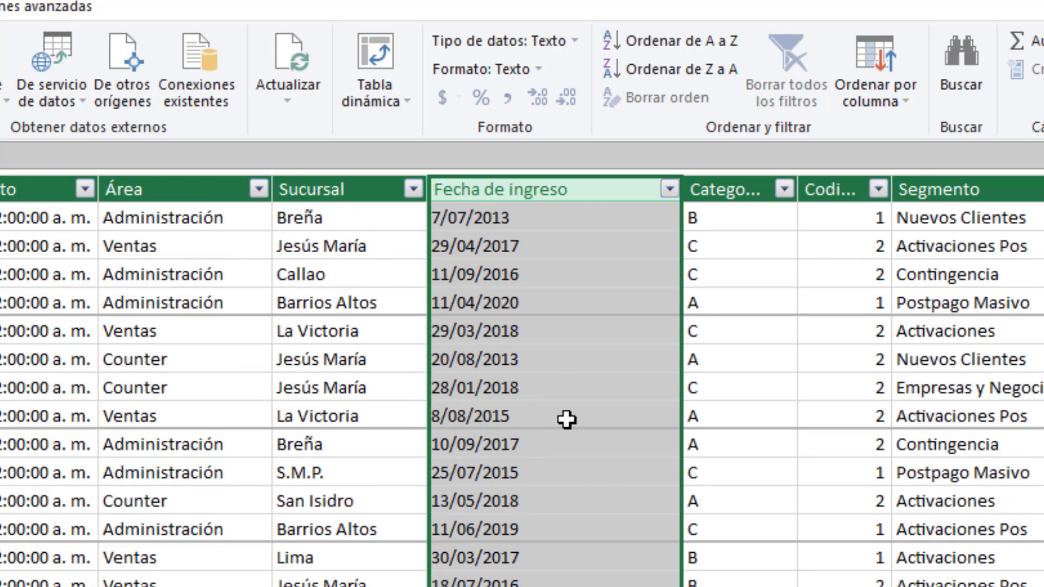
{"action": "scroll", "coordinate": [565, 424], "scroll_direction": "down", "scroll_amount": 2}
{"action": "scroll", "coordinate": [567, 419], "scroll_direction": "down", "scroll_amount": 1}
{"action": "scroll", "coordinate": [567, 419], "scroll_direction": "down", "scroll_amount": 2}
{"action": "scroll", "coordinate": [566, 419], "scroll_direction": "down", "scroll_amount": 2}
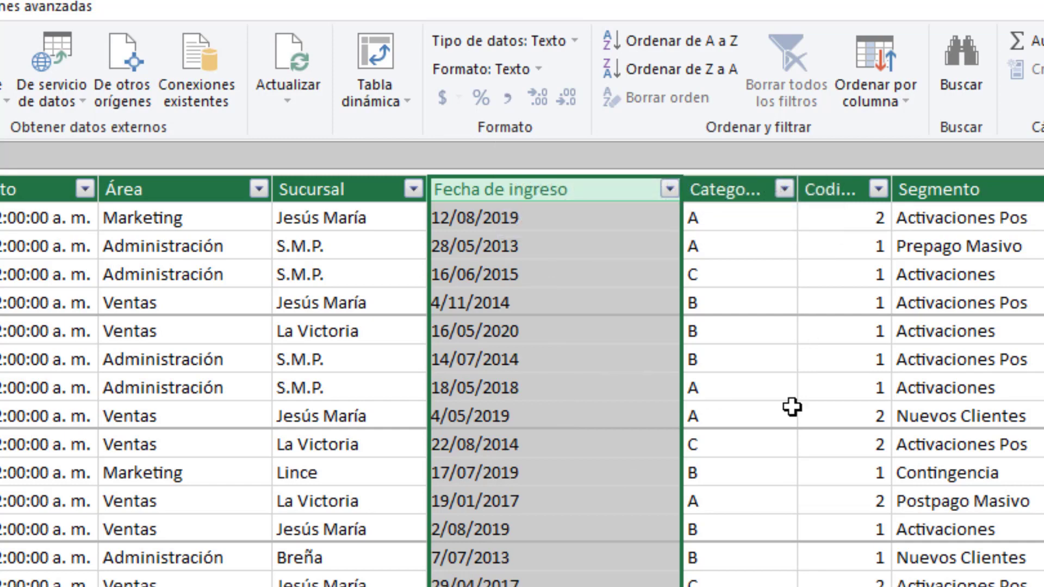
{"action": "left_click", "coordinate": [576, 40]}
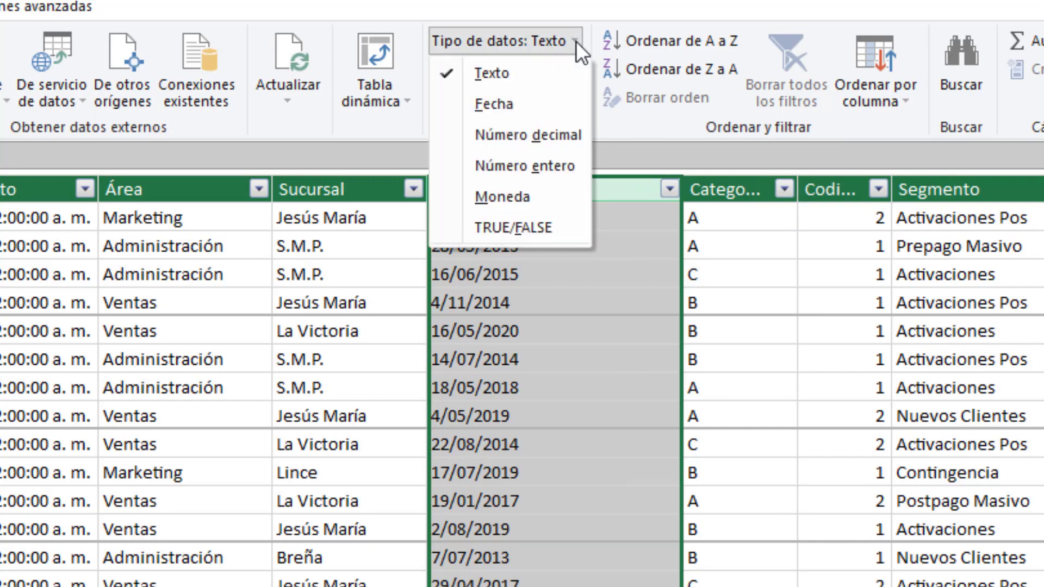
{"action": "left_click", "coordinate": [536, 104]}
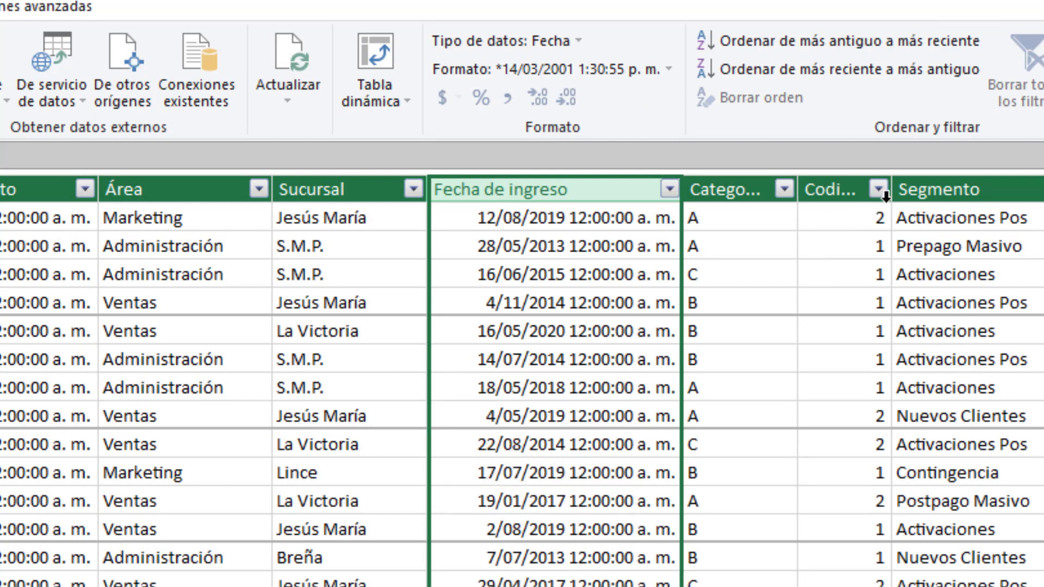
Widen and select the Codigo column, then set its data type to Texto and then Moneda
{"action": "left_click_drag", "start_coordinate": [908, 194], "coordinate": [936, 194]}
{"action": "left_click", "coordinate": [897, 217]}
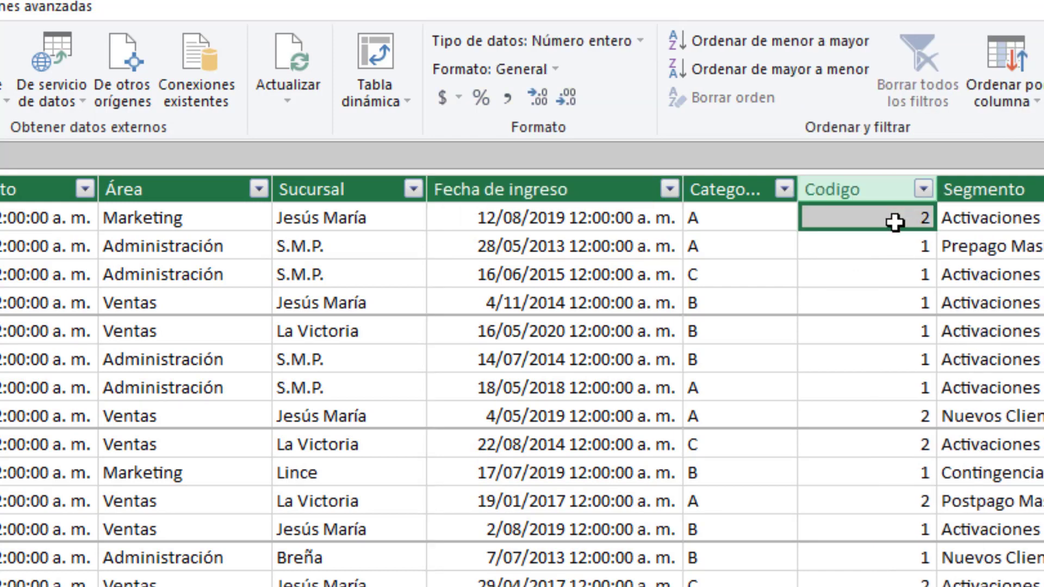
{"action": "left_click", "coordinate": [887, 185]}
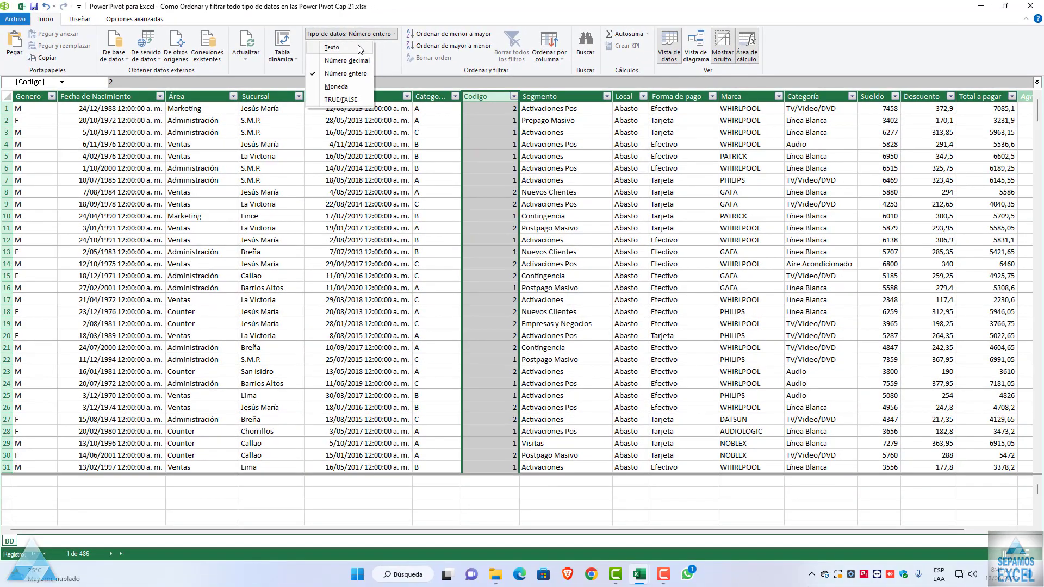
{"action": "left_click", "coordinate": [360, 49]}
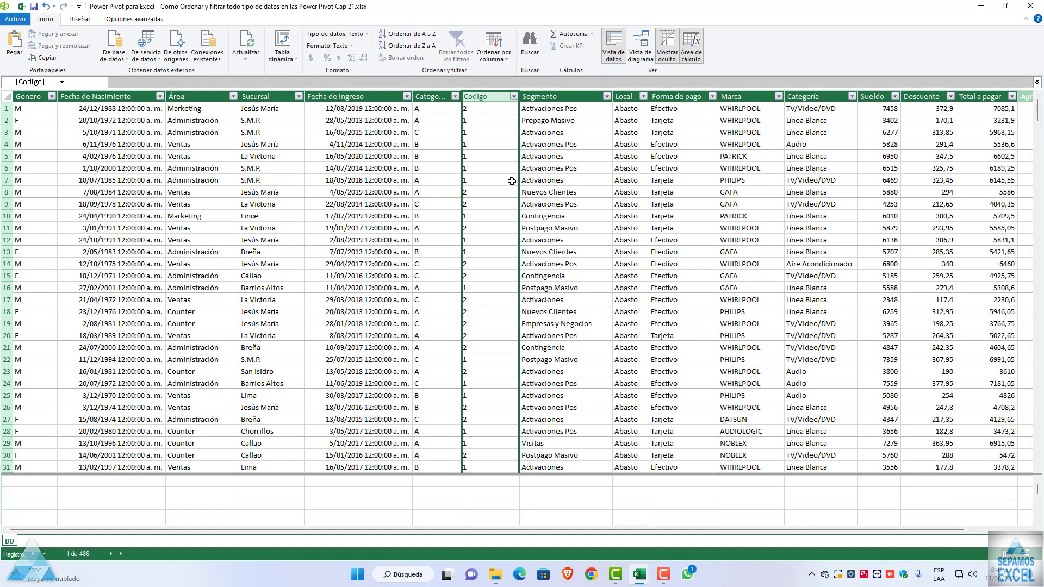
{"action": "left_click", "coordinate": [353, 49]}
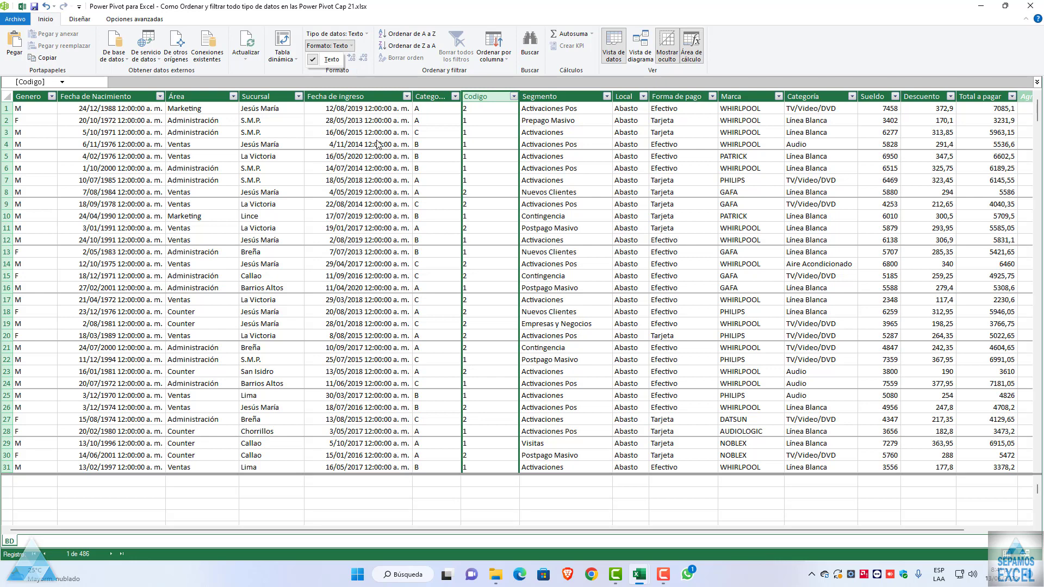
{"action": "left_click", "coordinate": [364, 35]}
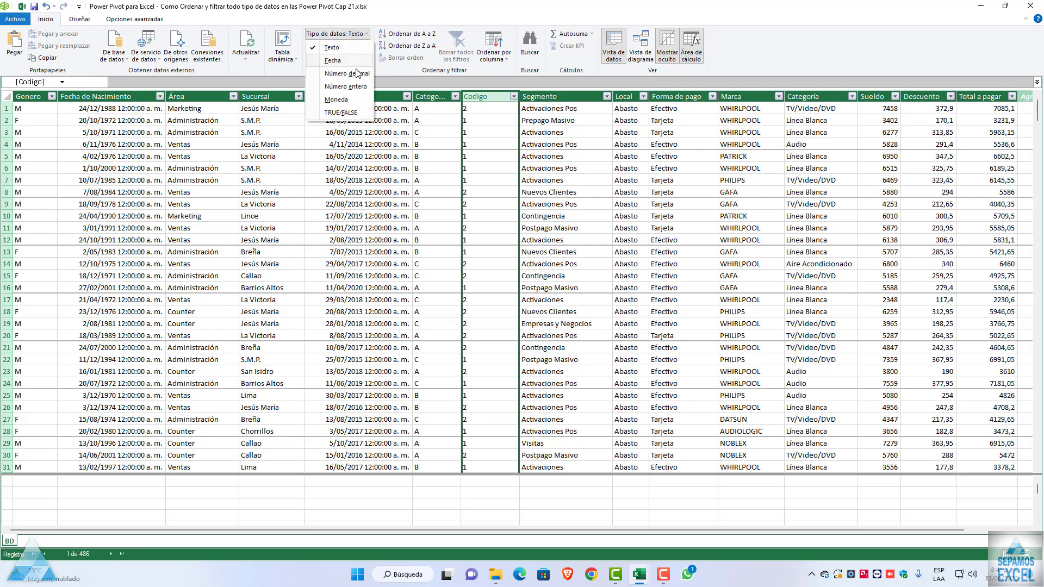
{"action": "left_click", "coordinate": [359, 102]}
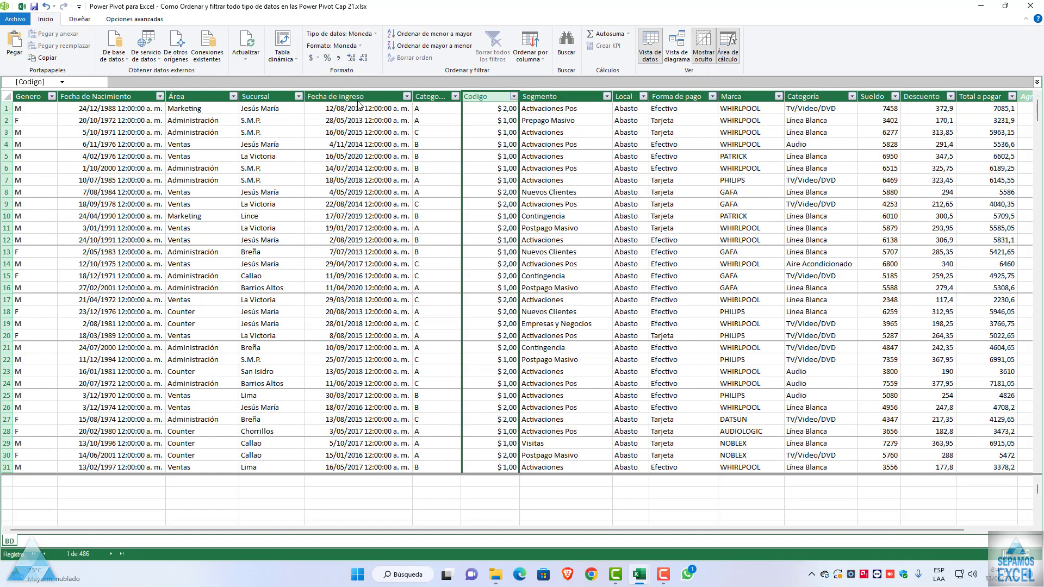
Switch Codigo again through Texto and Moneda, finally settling on Número decimal
{"action": "left_click", "coordinate": [371, 34]}
{"action": "left_click", "coordinate": [332, 45]}
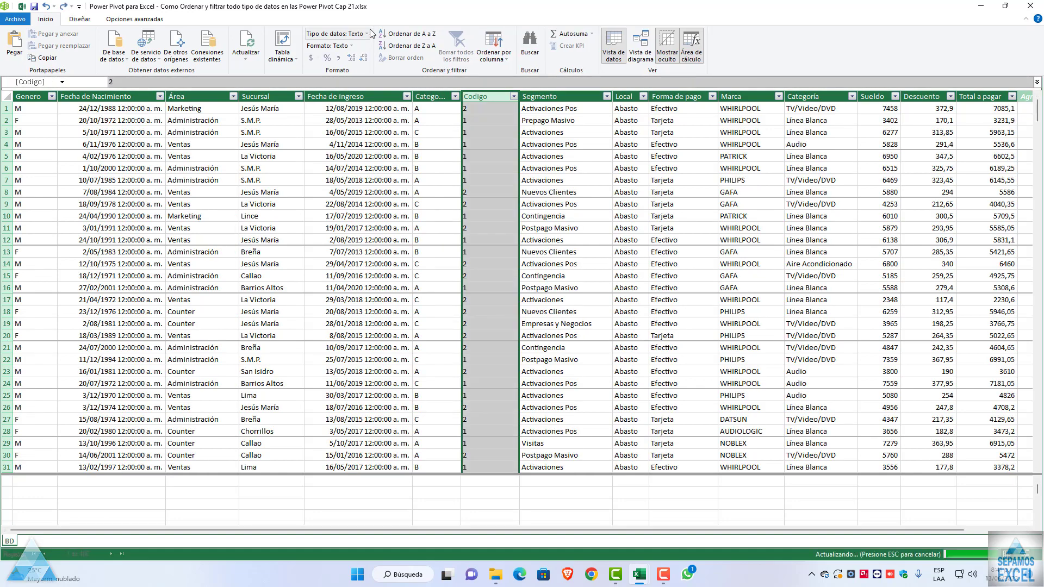
{"action": "left_click", "coordinate": [391, 35]}
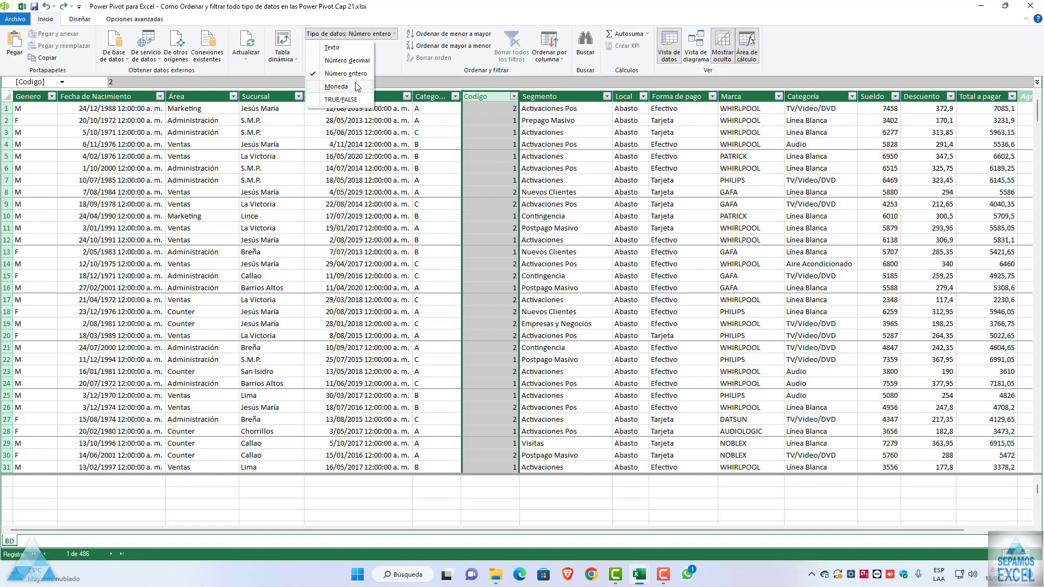
{"action": "left_click", "coordinate": [357, 87]}
{"action": "left_click", "coordinate": [372, 33]}
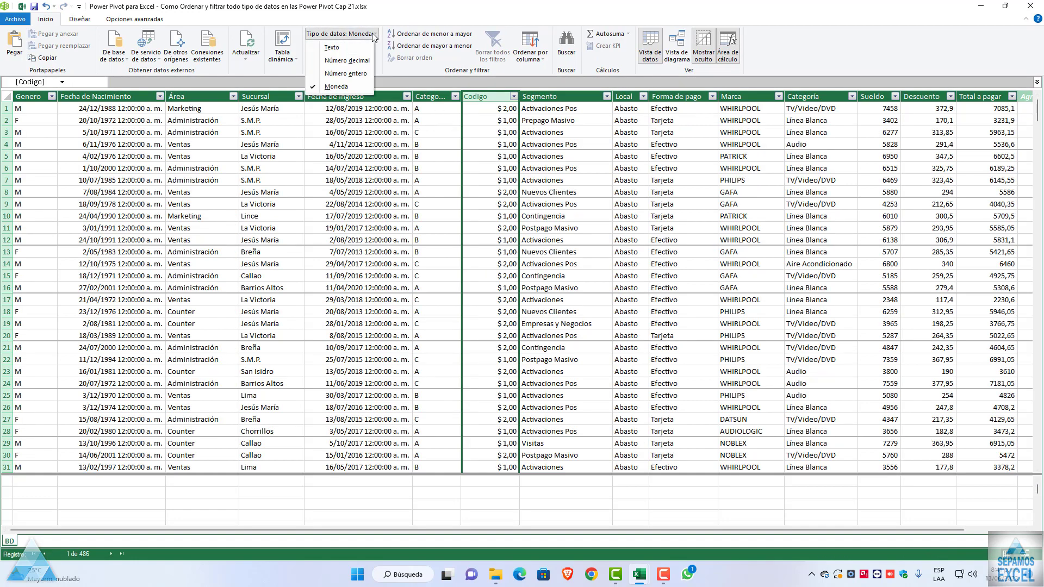
{"action": "left_click", "coordinate": [337, 63]}
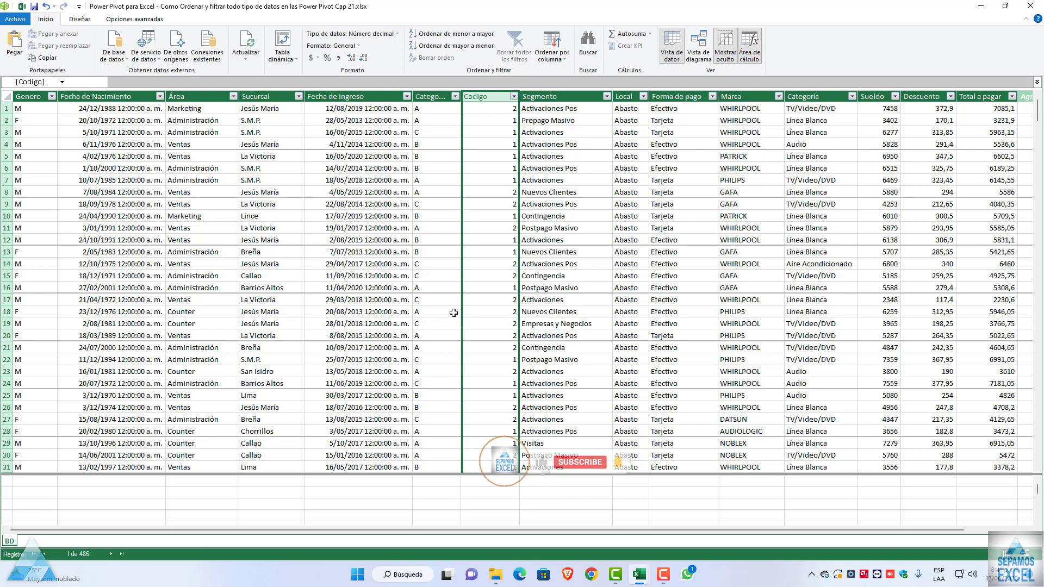
{"action": "scroll", "coordinate": [676, 532], "scroll_direction": "right", "scroll_amount": 1}
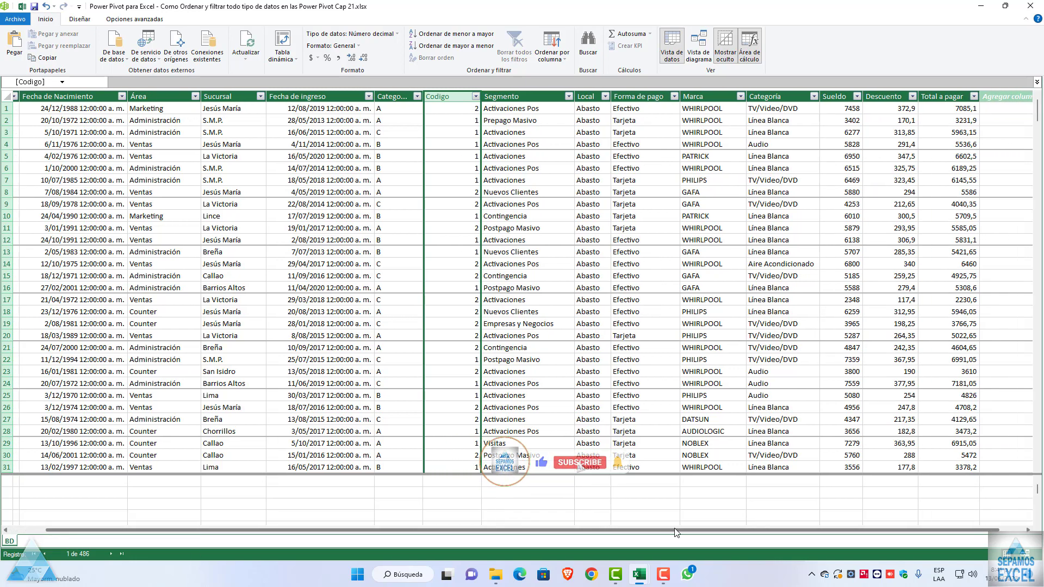
{"action": "scroll", "coordinate": [676, 532], "scroll_direction": "right", "scroll_amount": 1}
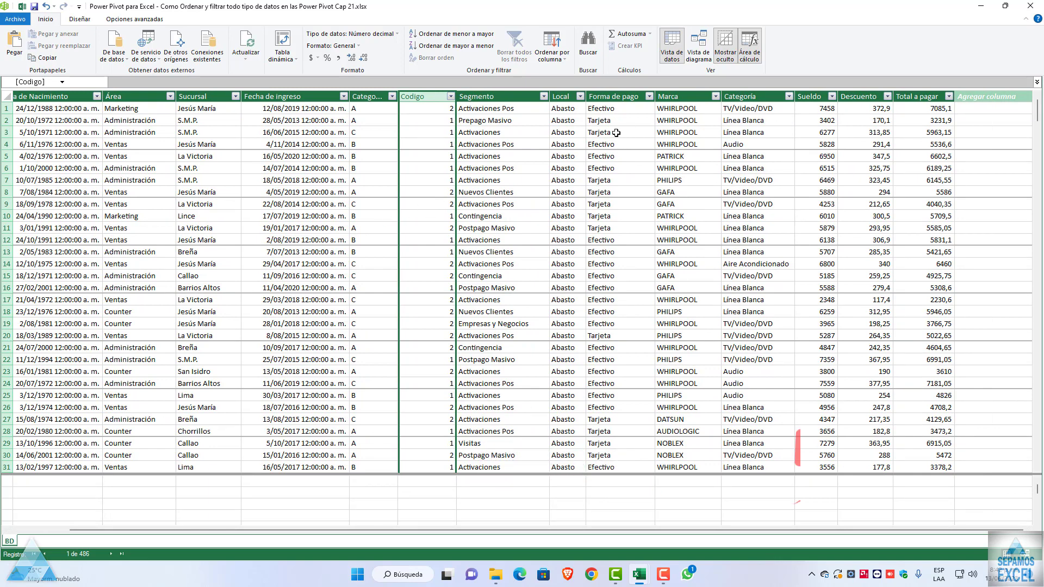
{"action": "left_click", "coordinate": [615, 109]}
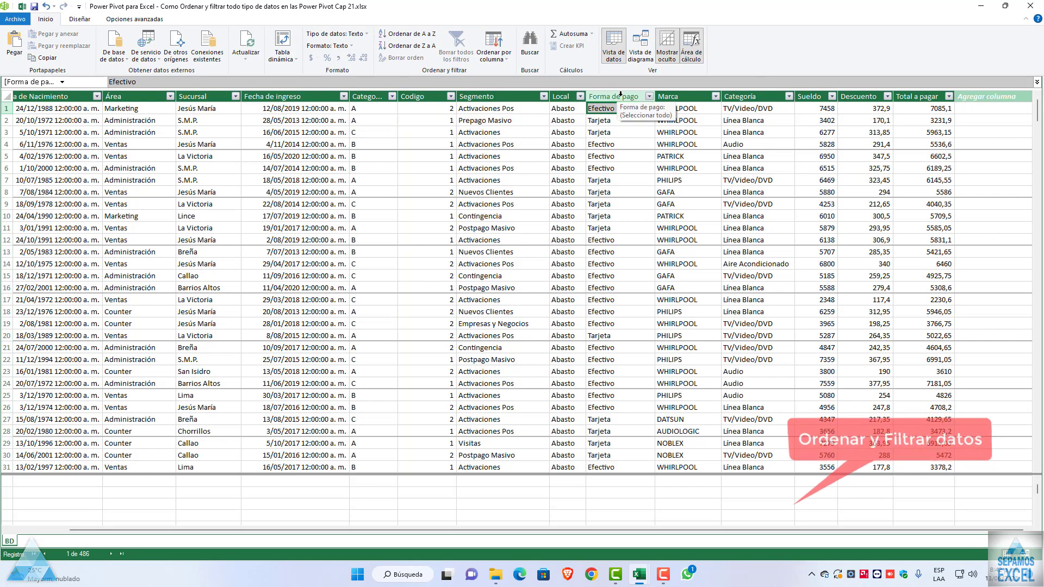
{"action": "left_click", "coordinate": [621, 96]}
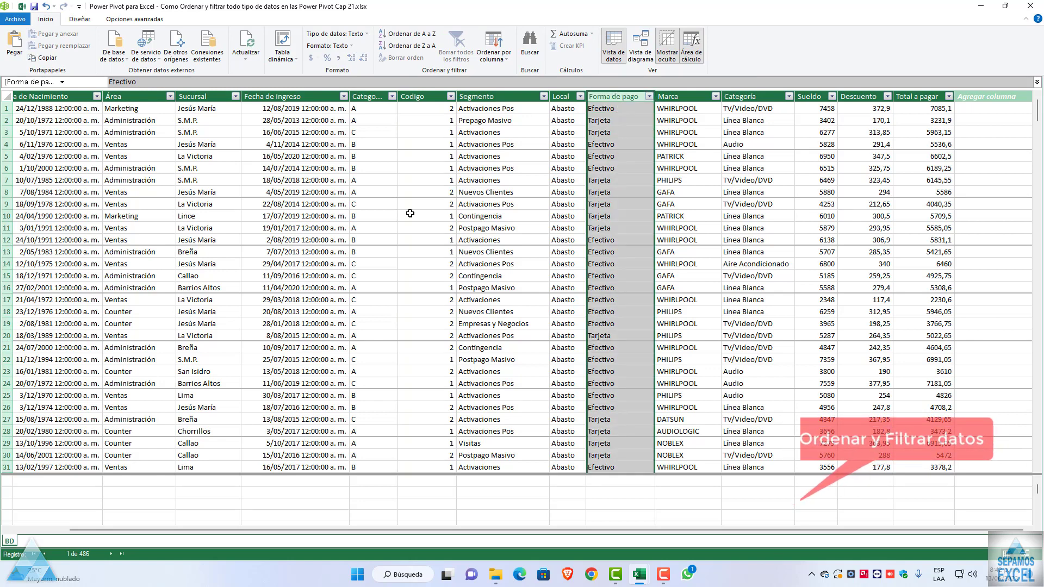
{"action": "left_click", "coordinate": [506, 61]}
{"action": "left_click", "coordinate": [507, 71]}
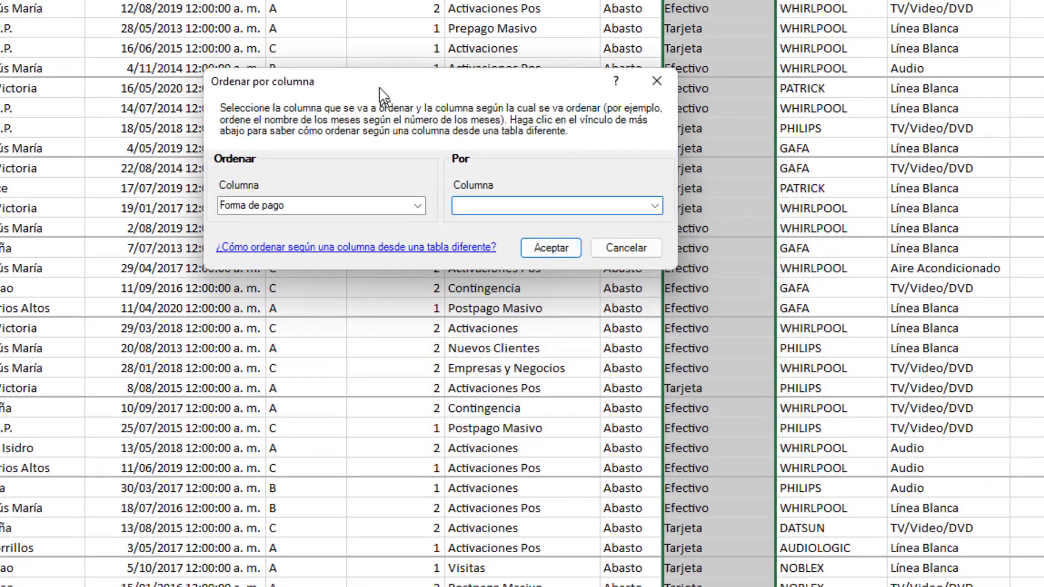
{"action": "left_click", "coordinate": [653, 203]}
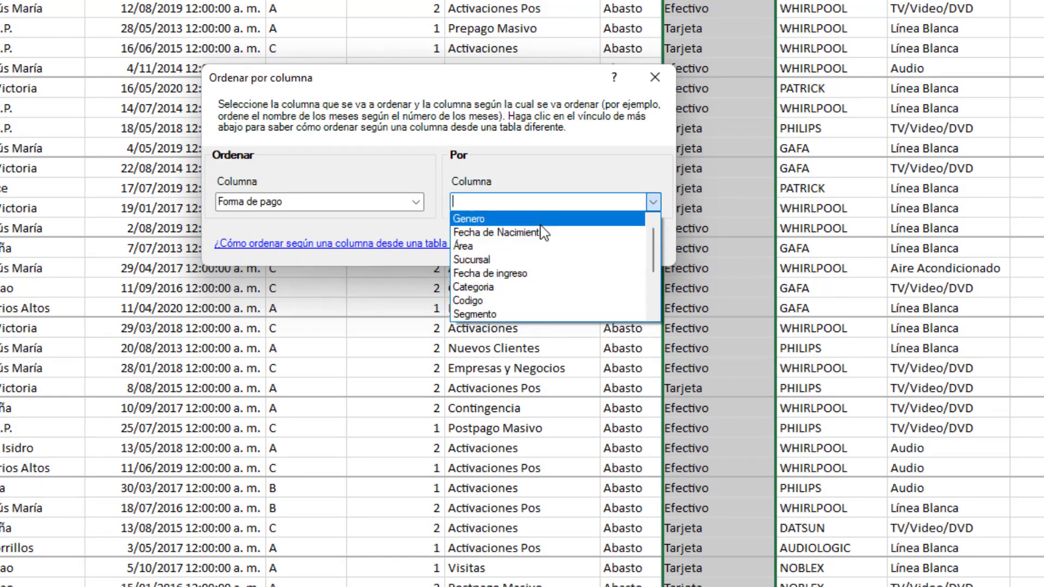
{"action": "left_click", "coordinate": [479, 246]}
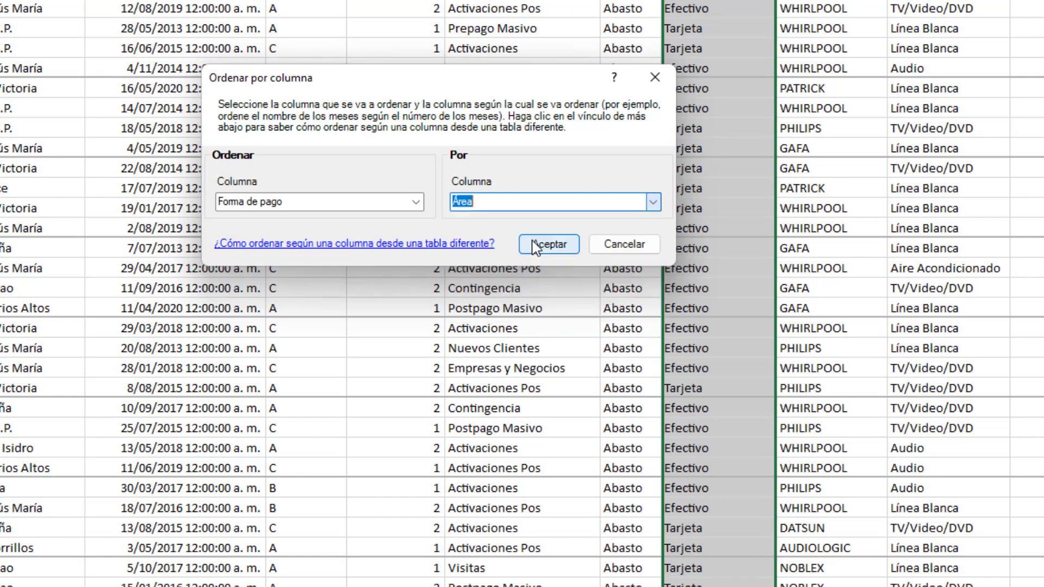
{"action": "left_click", "coordinate": [549, 245]}
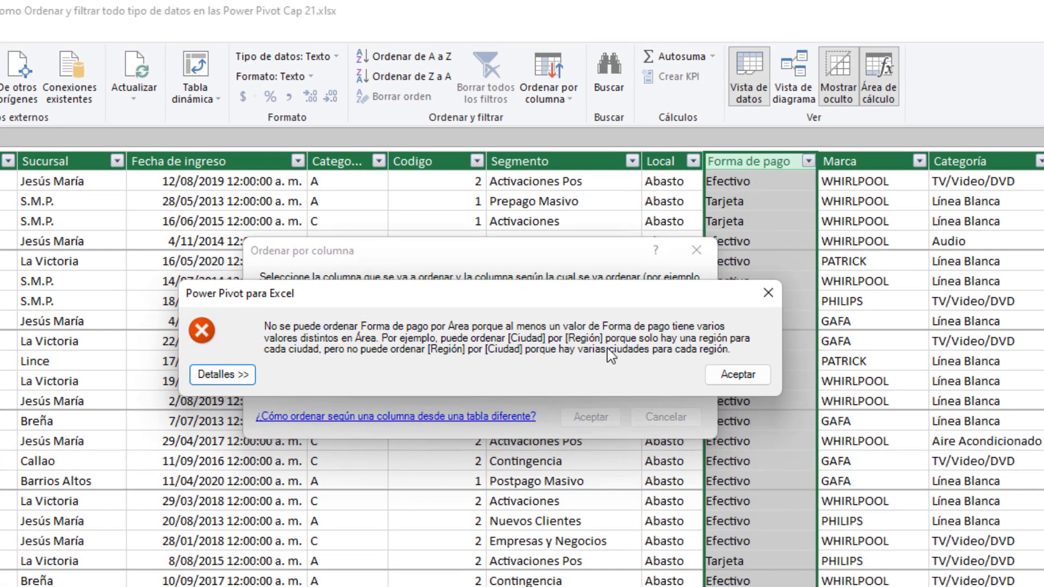
{"action": "left_click", "coordinate": [738, 375]}
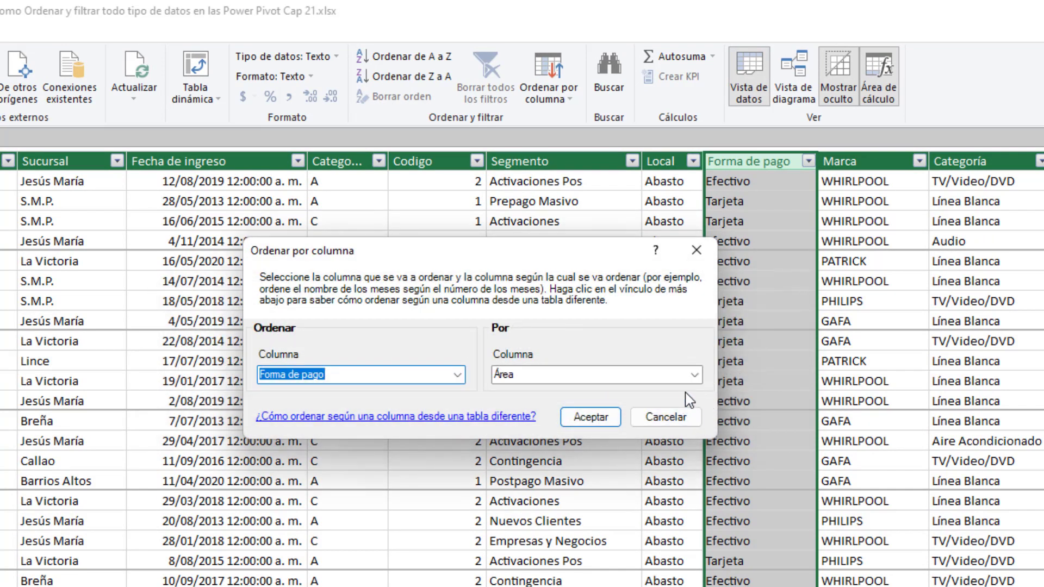
{"action": "left_click", "coordinate": [694, 374]}
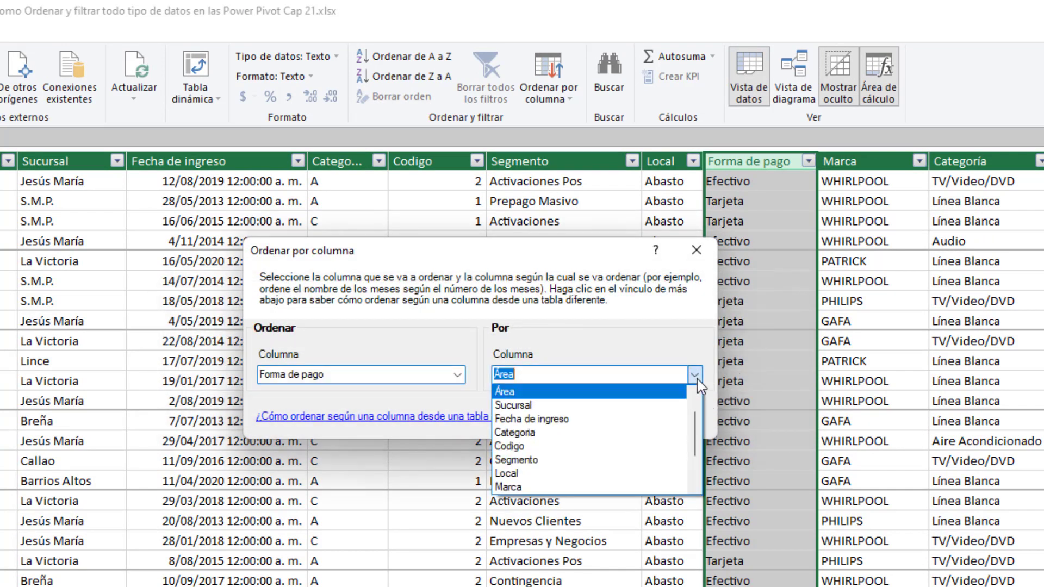
{"action": "left_click", "coordinate": [558, 445]}
{"action": "left_click", "coordinate": [588, 418]}
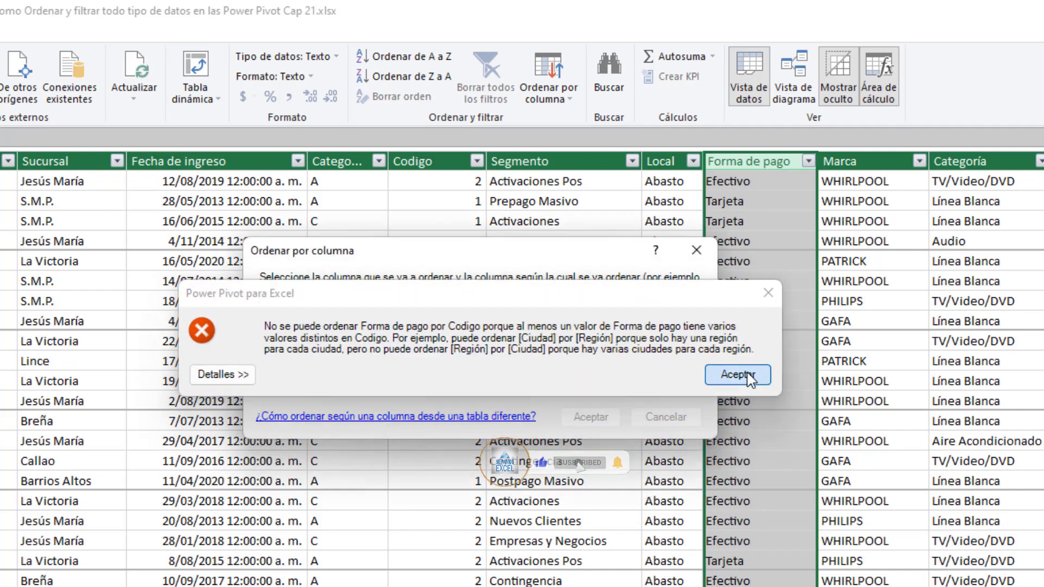
{"action": "left_click", "coordinate": [753, 376]}
{"action": "left_click", "coordinate": [695, 375]}
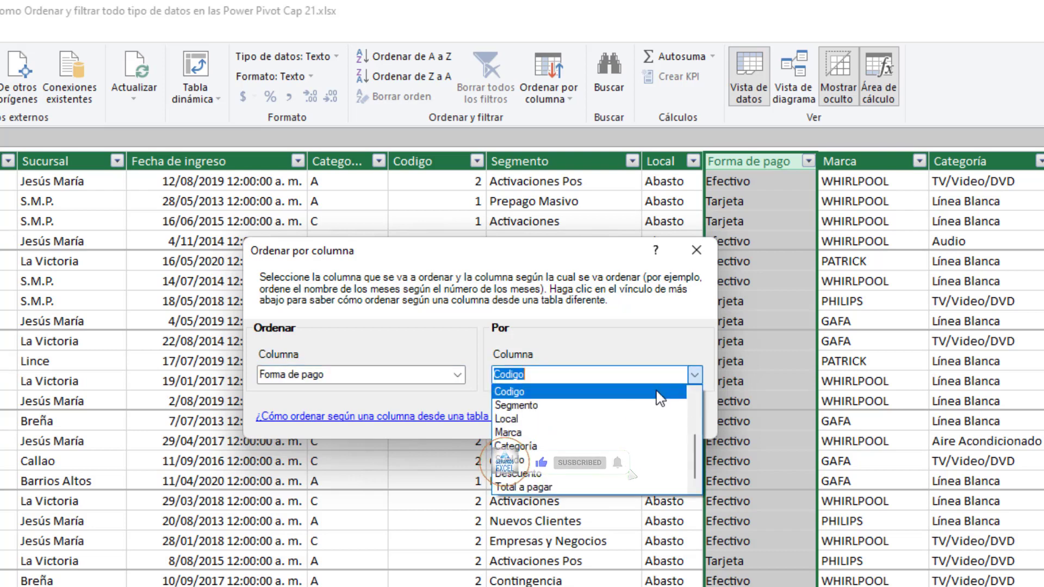
{"action": "left_click", "coordinate": [548, 407]}
{"action": "left_click", "coordinate": [565, 416]}
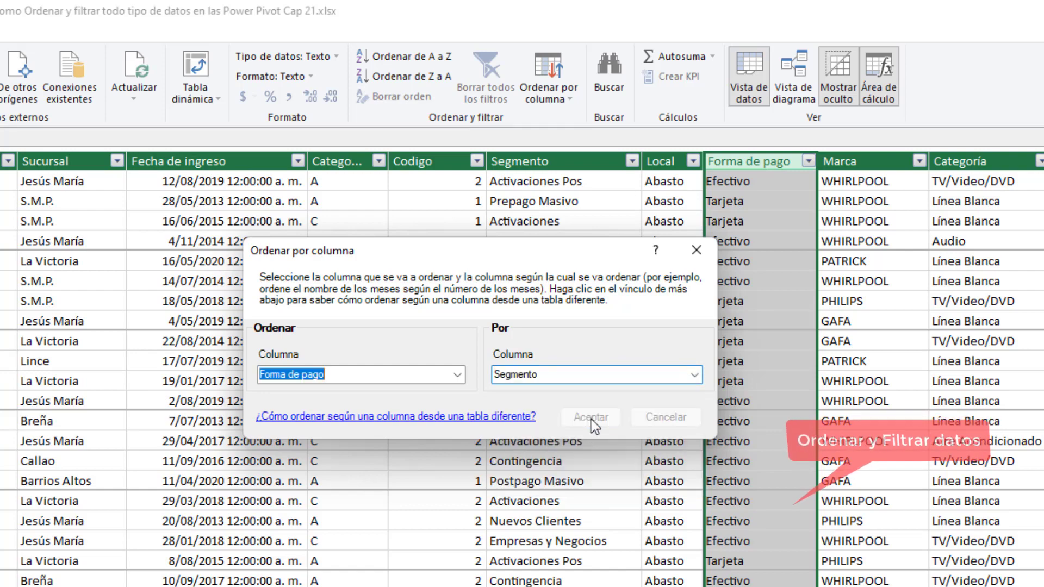
{"action": "left_click", "coordinate": [738, 375]}
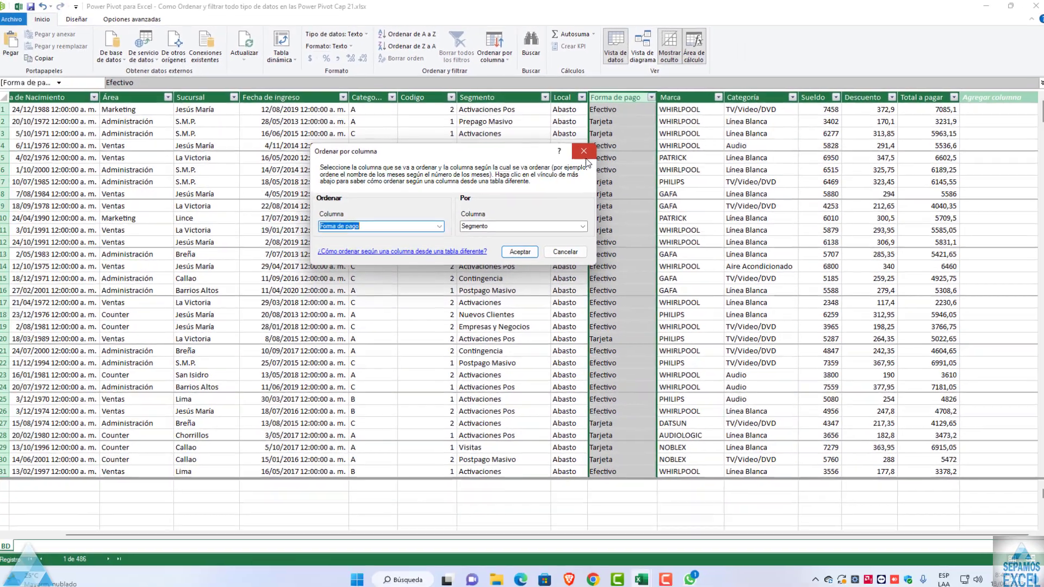
{"action": "left_click", "coordinate": [657, 215]}
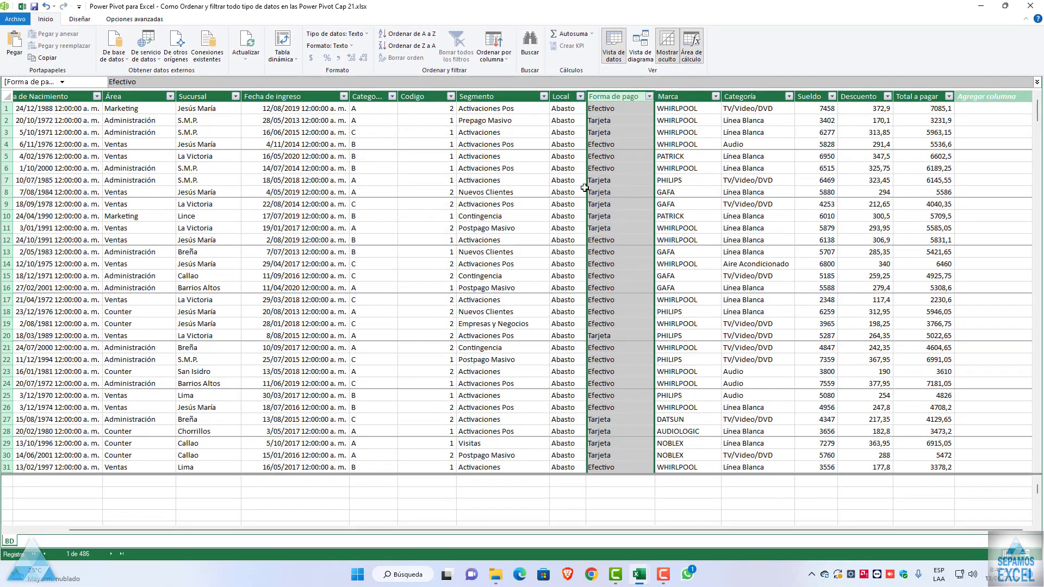
{"action": "left_click", "coordinate": [649, 97]}
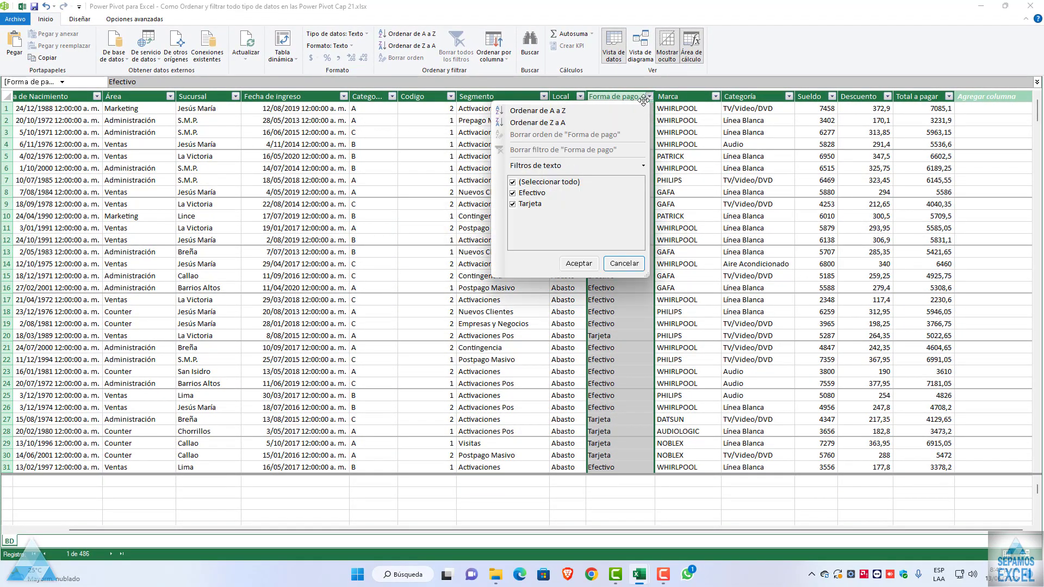
{"action": "left_click", "coordinate": [730, 122]}
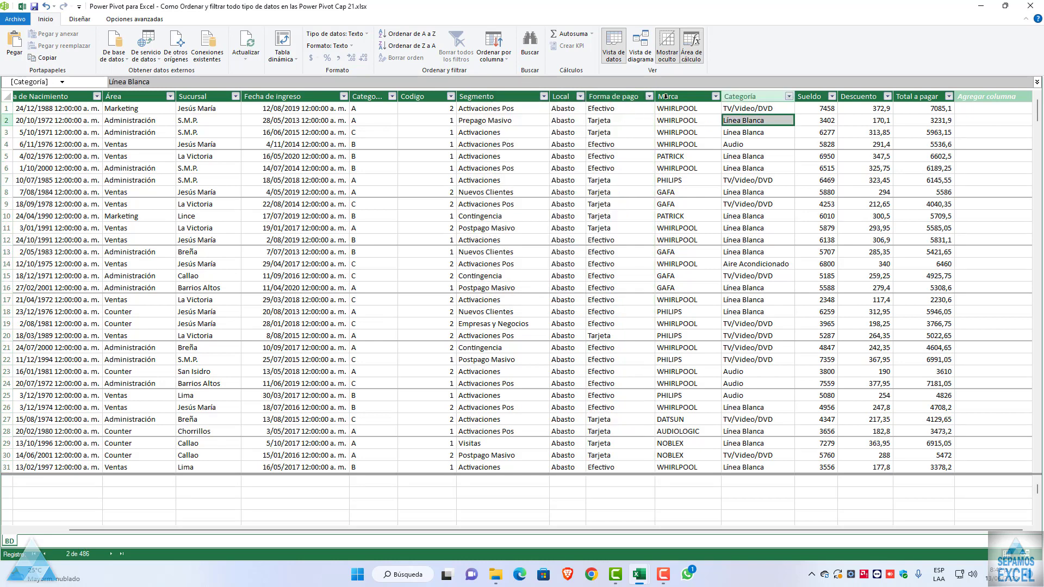
{"action": "left_click", "coordinate": [632, 97]}
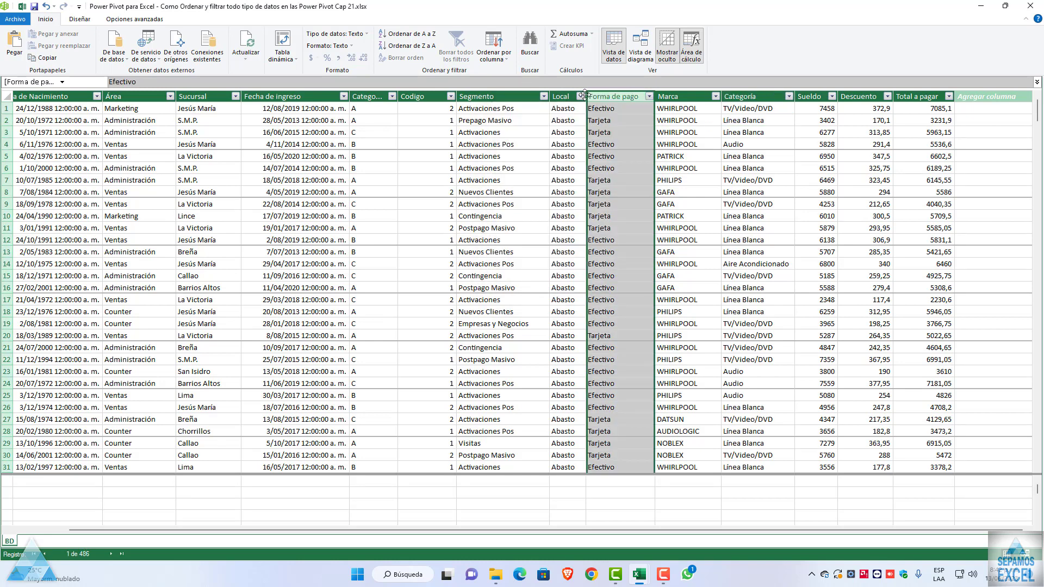
{"action": "left_click", "coordinate": [493, 54]}
{"action": "left_click", "coordinate": [506, 74]}
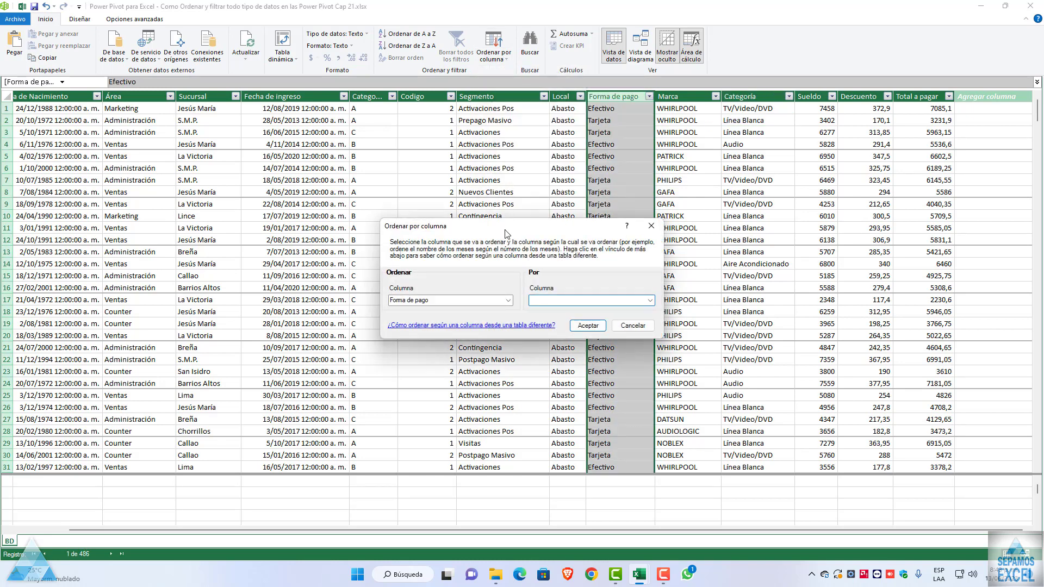
{"action": "left_click_drag", "start_coordinate": [507, 231], "coordinate": [377, 159]}
{"action": "left_click", "coordinate": [521, 228]}
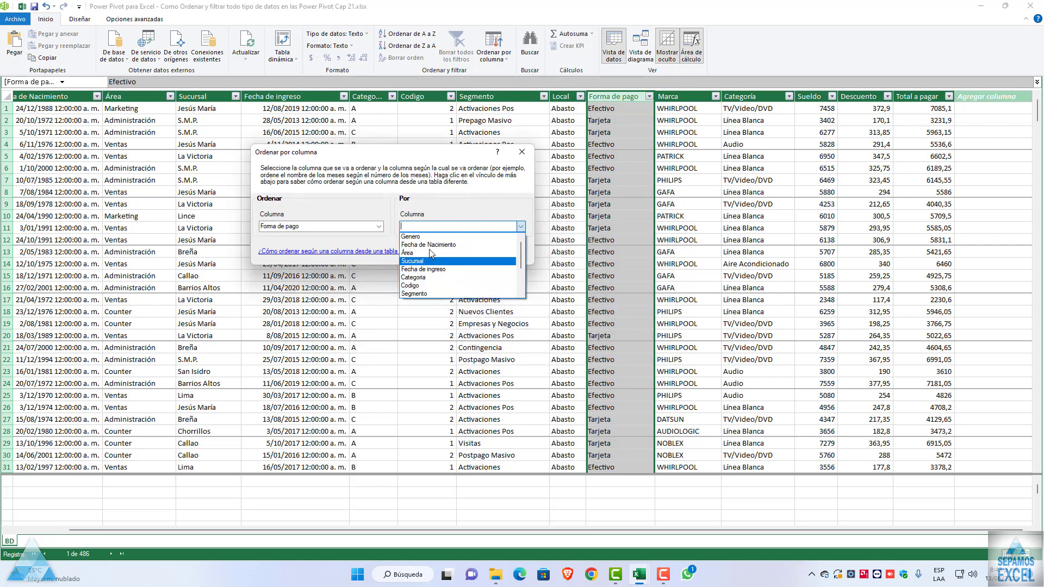
{"action": "scroll", "coordinate": [432, 272], "scroll_direction": "down", "scroll_amount": 2}
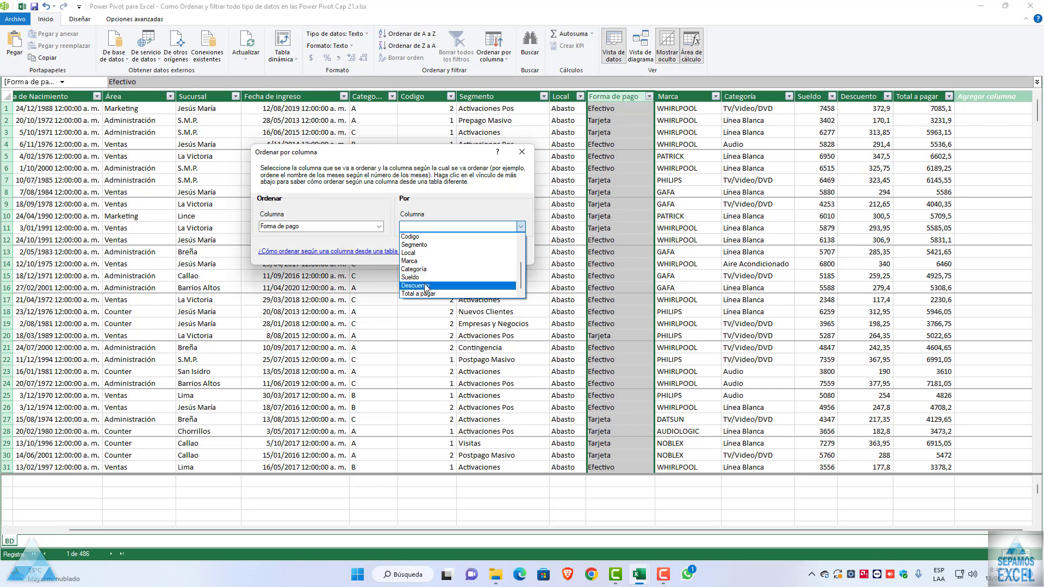
{"action": "left_click", "coordinate": [422, 262]}
{"action": "left_click", "coordinate": [467, 254]}
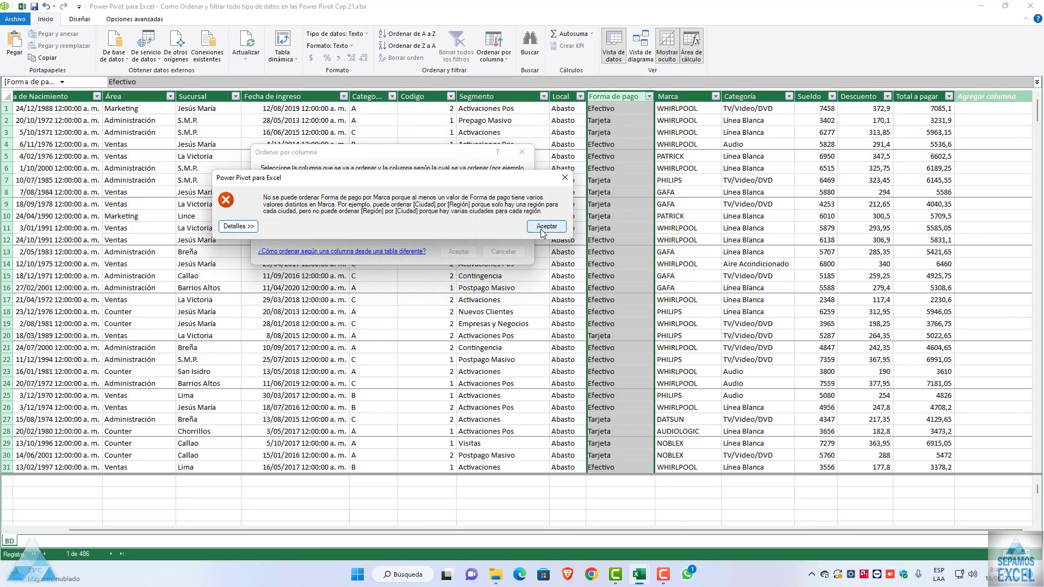
{"action": "left_click", "coordinate": [542, 229]}
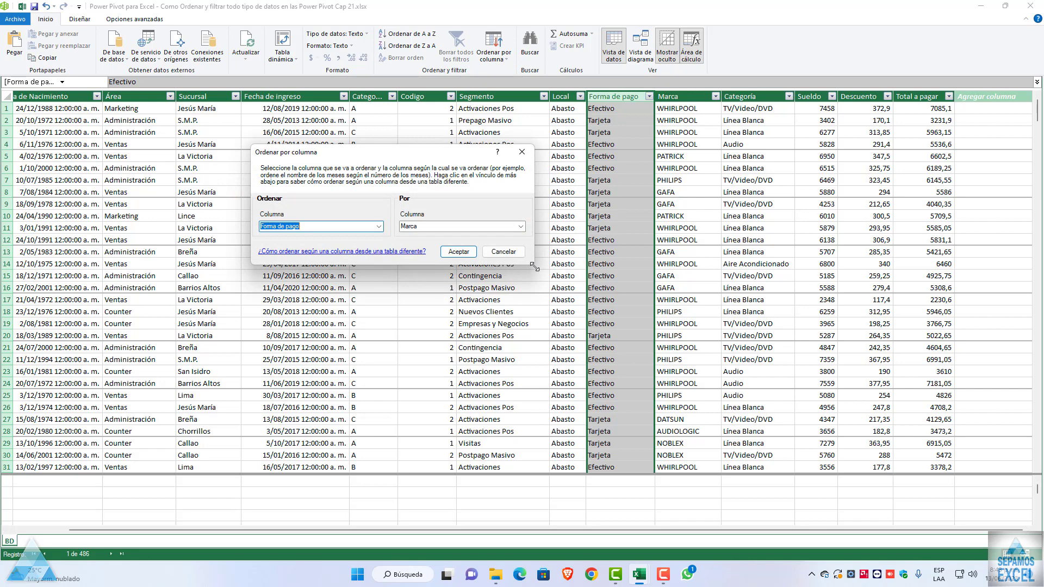
{"action": "left_click", "coordinate": [522, 153]}
{"action": "left_click", "coordinate": [493, 54]}
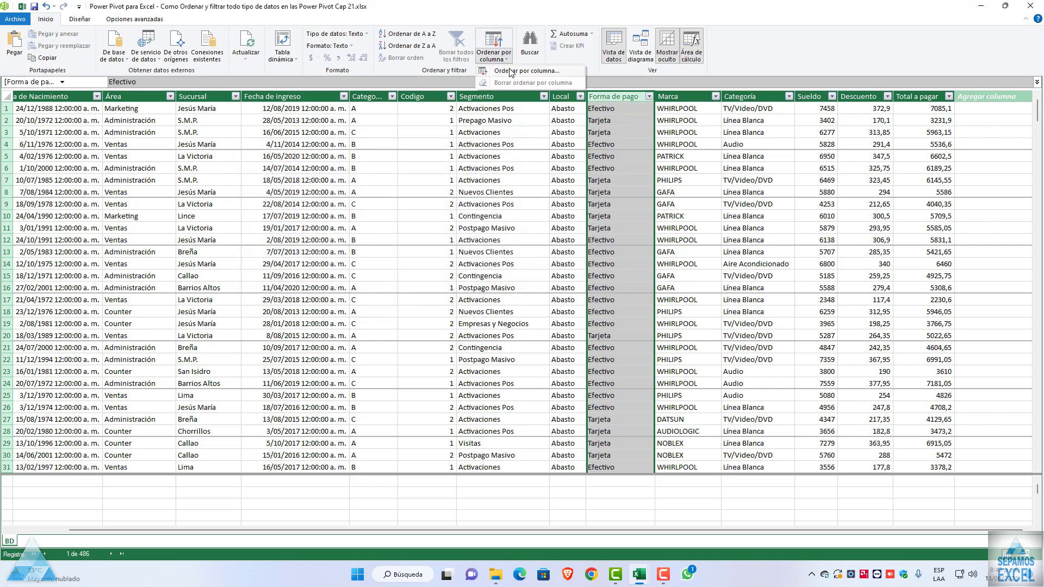
{"action": "left_click", "coordinate": [511, 71]}
{"action": "left_click", "coordinate": [582, 325]}
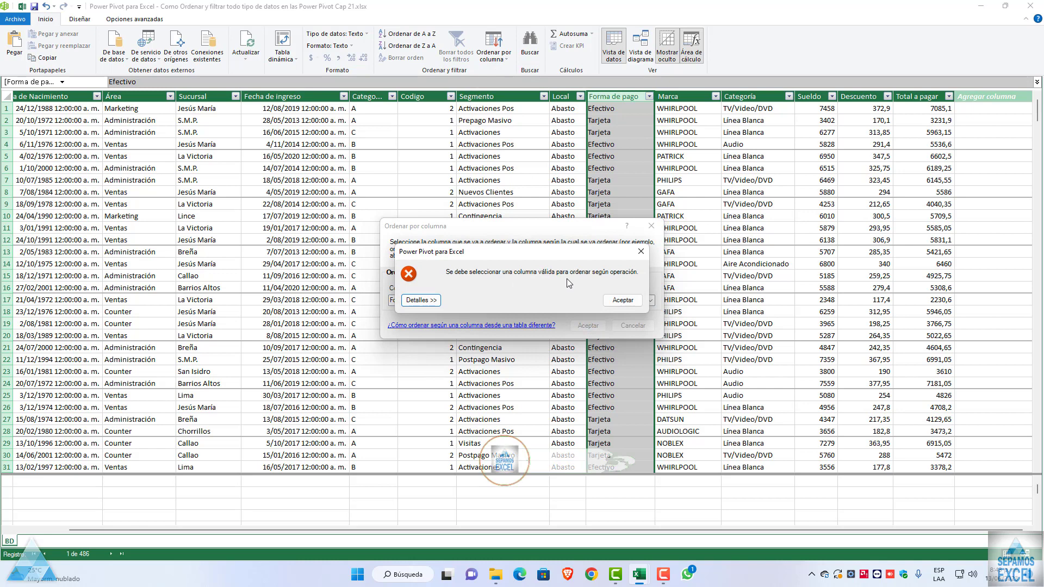
{"action": "left_click", "coordinate": [621, 300]}
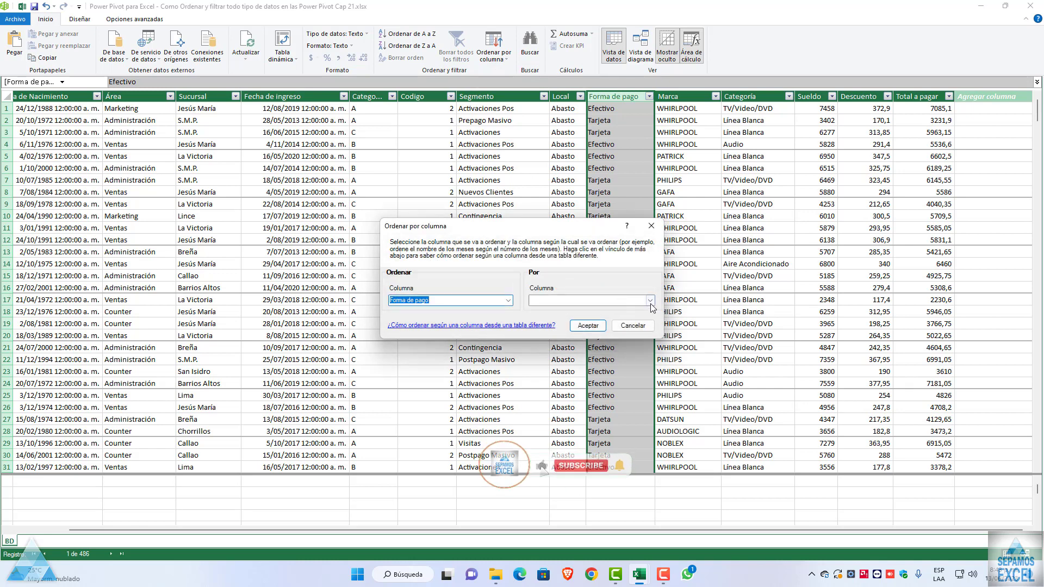
{"action": "left_click", "coordinate": [651, 300]}
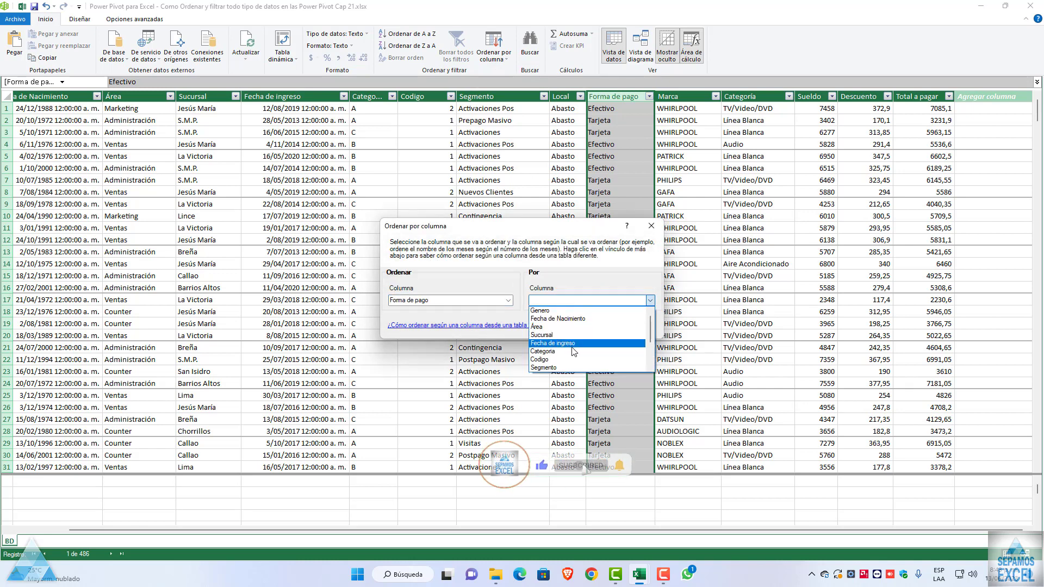
{"action": "scroll", "coordinate": [577, 351], "scroll_direction": "down", "scroll_amount": 2}
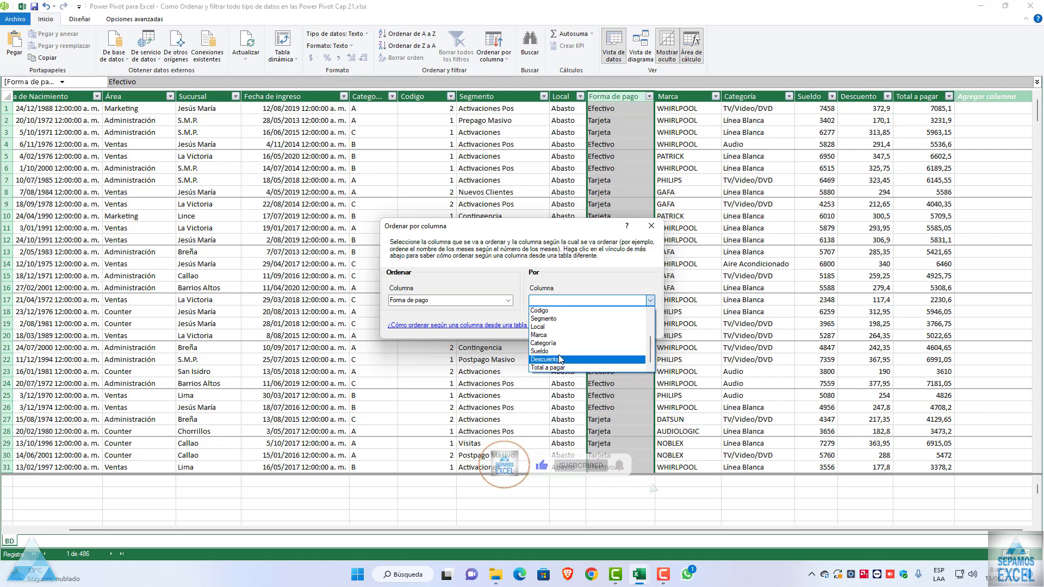
{"action": "scroll", "coordinate": [563, 364], "scroll_direction": "up", "scroll_amount": 2}
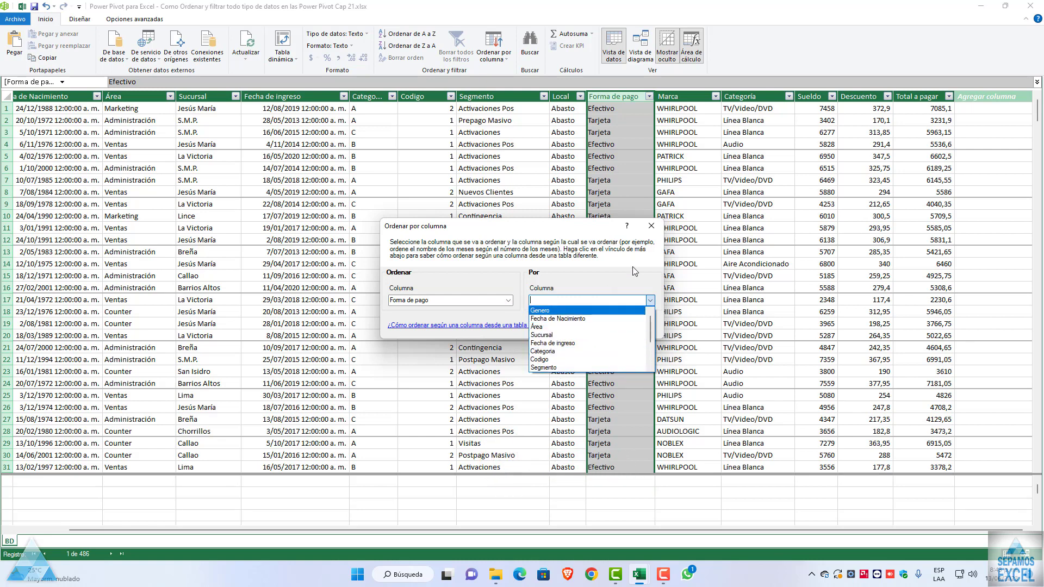
{"action": "left_click", "coordinate": [567, 336]}
{"action": "left_click", "coordinate": [580, 329]}
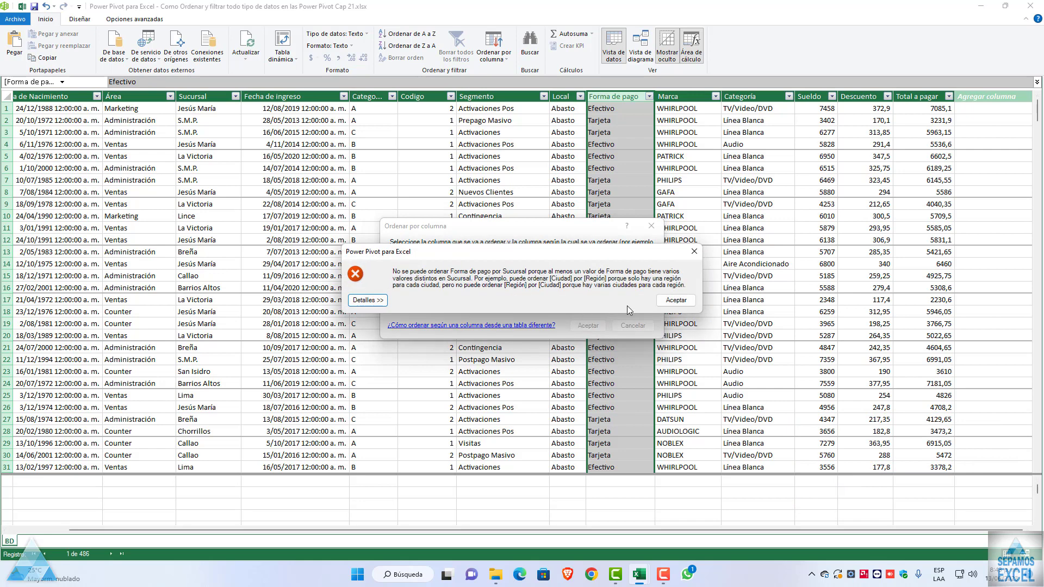
{"action": "left_click", "coordinate": [674, 300]}
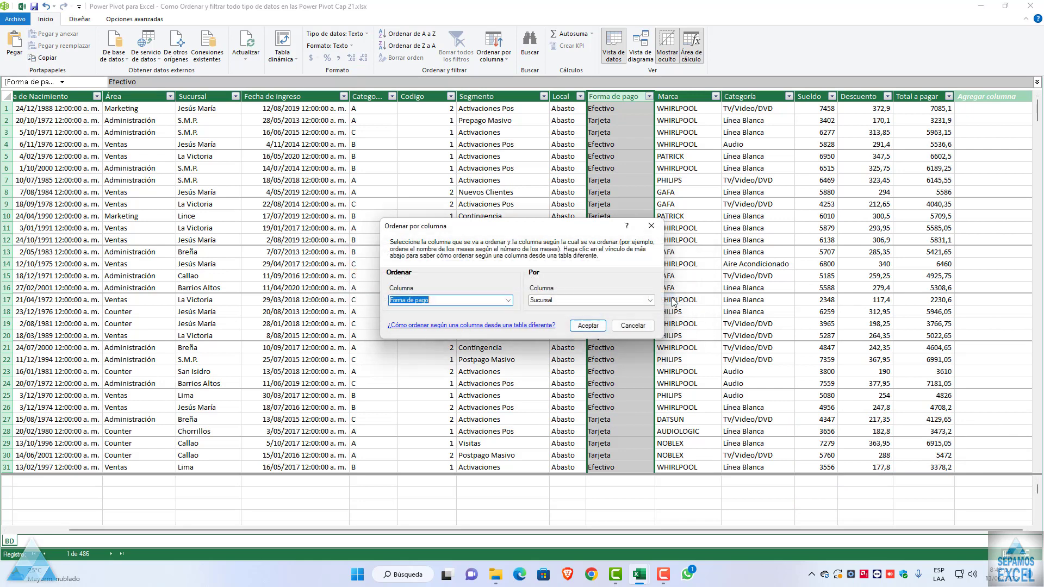
{"action": "left_click", "coordinate": [651, 227]}
{"action": "left_click", "coordinate": [507, 57]}
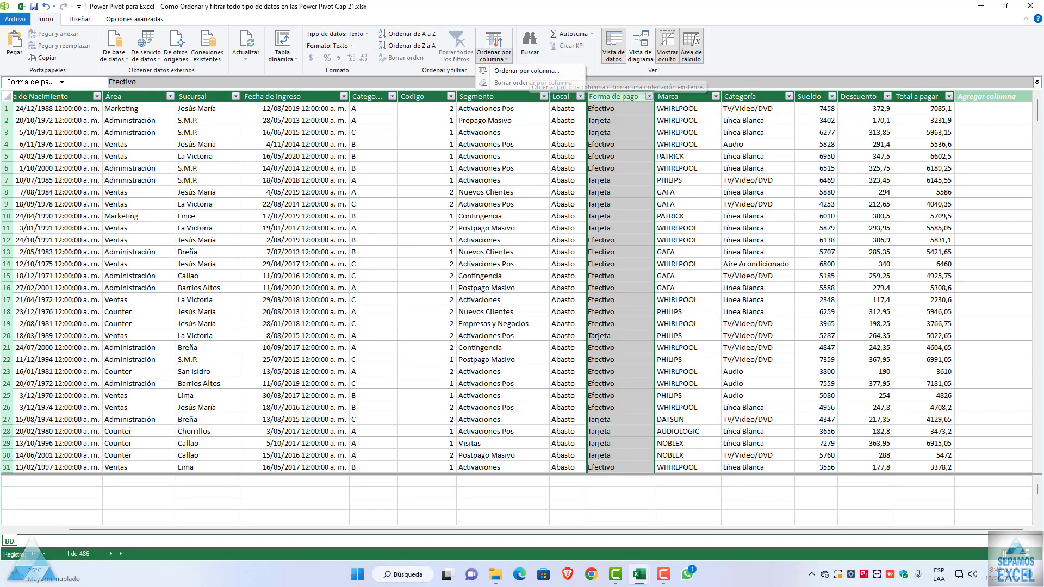
{"action": "left_click", "coordinate": [680, 127]}
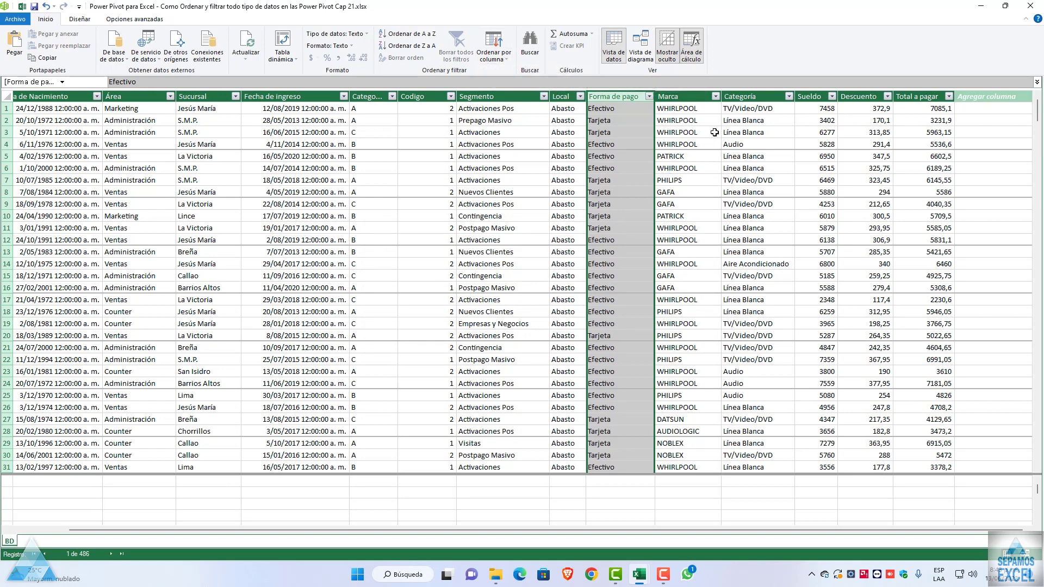
{"action": "left_click", "coordinate": [692, 97]}
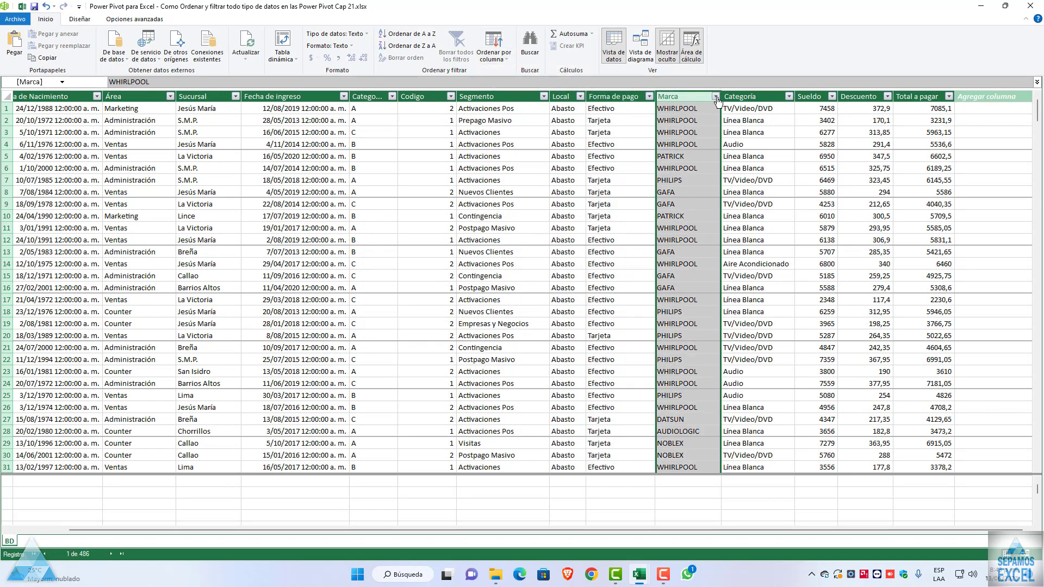
{"action": "left_click", "coordinate": [715, 97]}
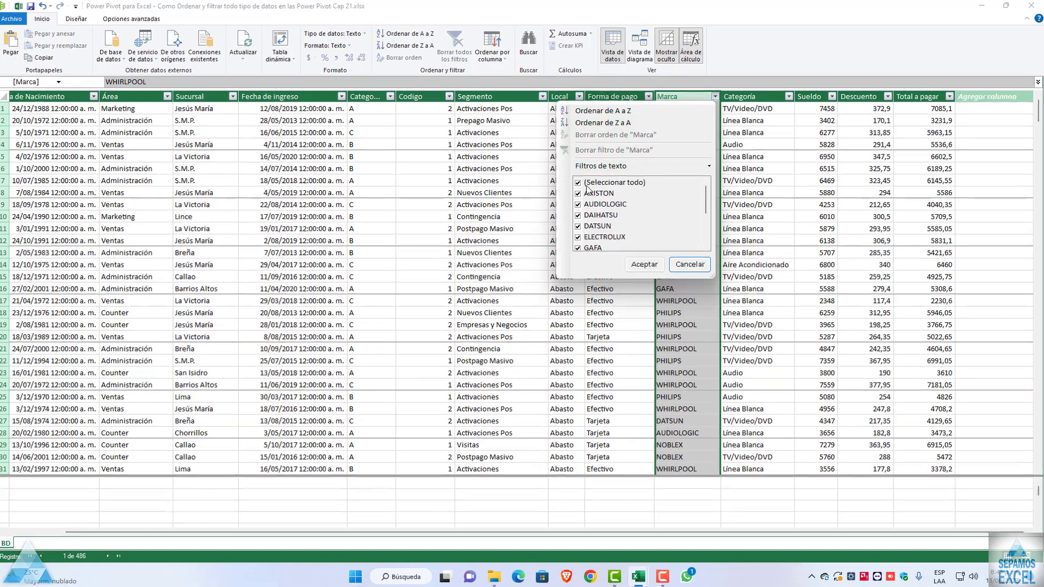
{"action": "left_click", "coordinate": [579, 182]}
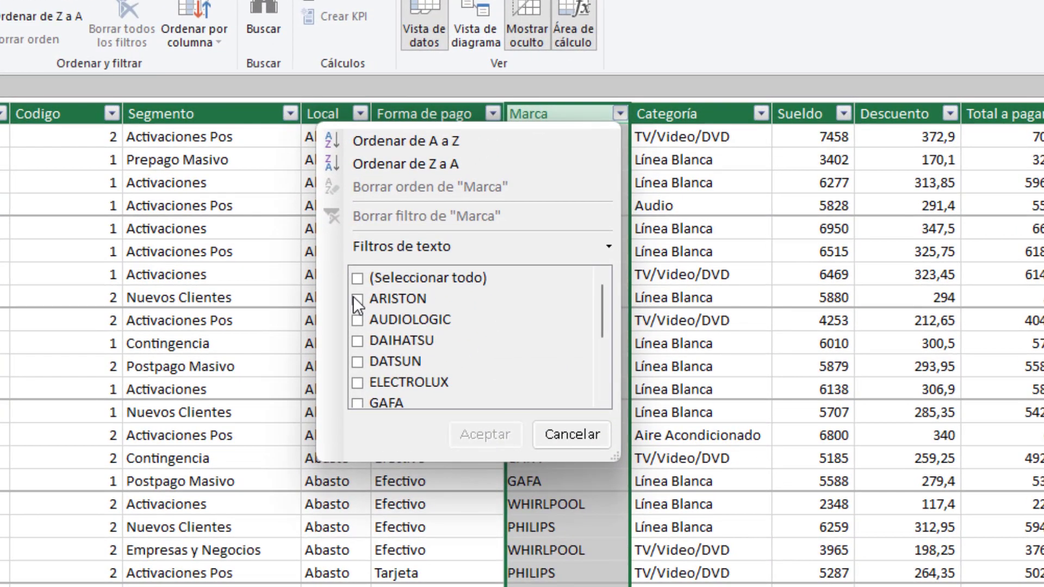
{"action": "left_click", "coordinate": [354, 297]}
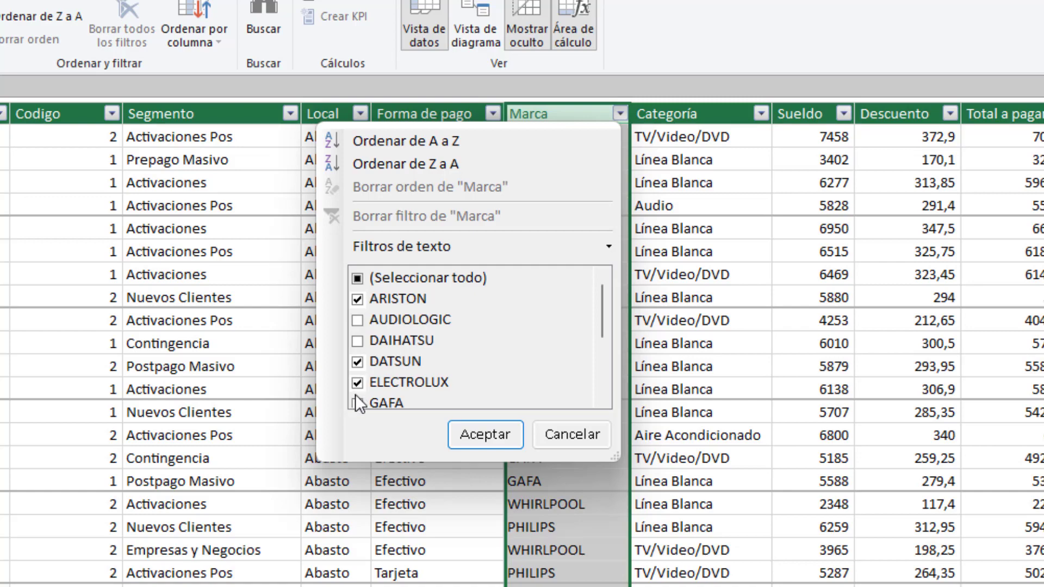
{"action": "left_click", "coordinate": [491, 426]}
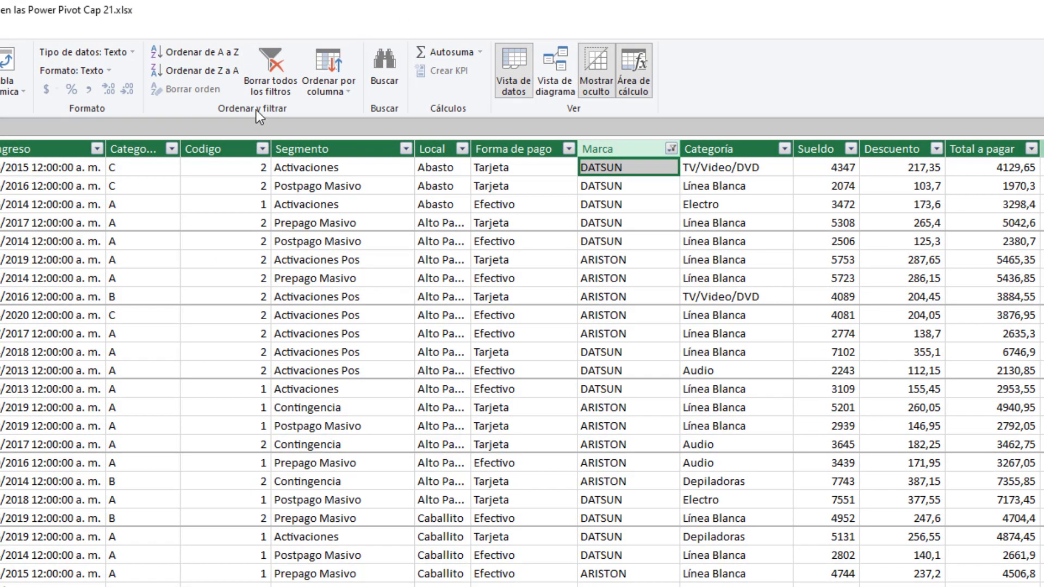
{"action": "left_click", "coordinate": [267, 90]}
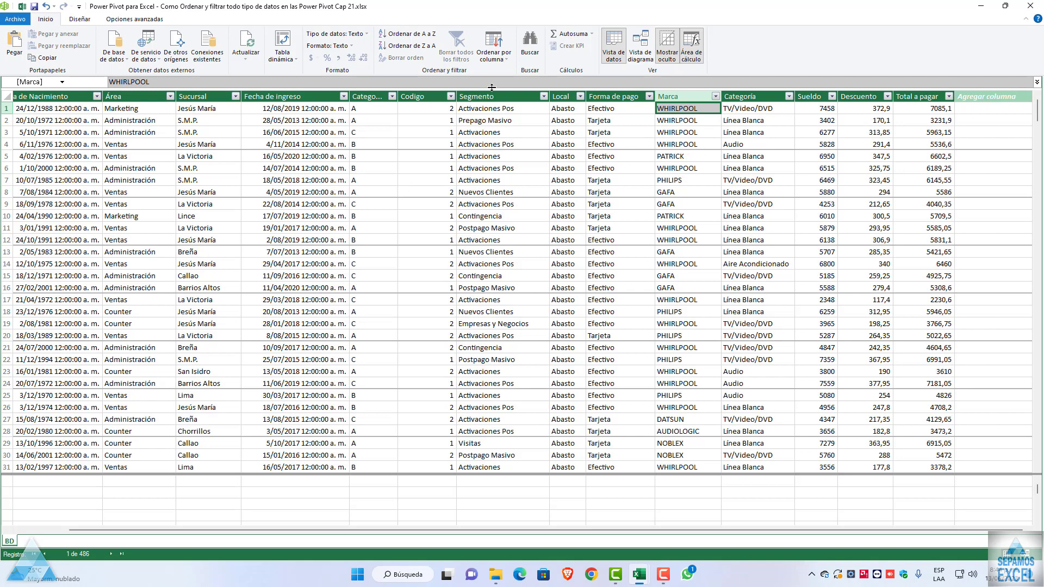
{"action": "left_click", "coordinate": [715, 96]}
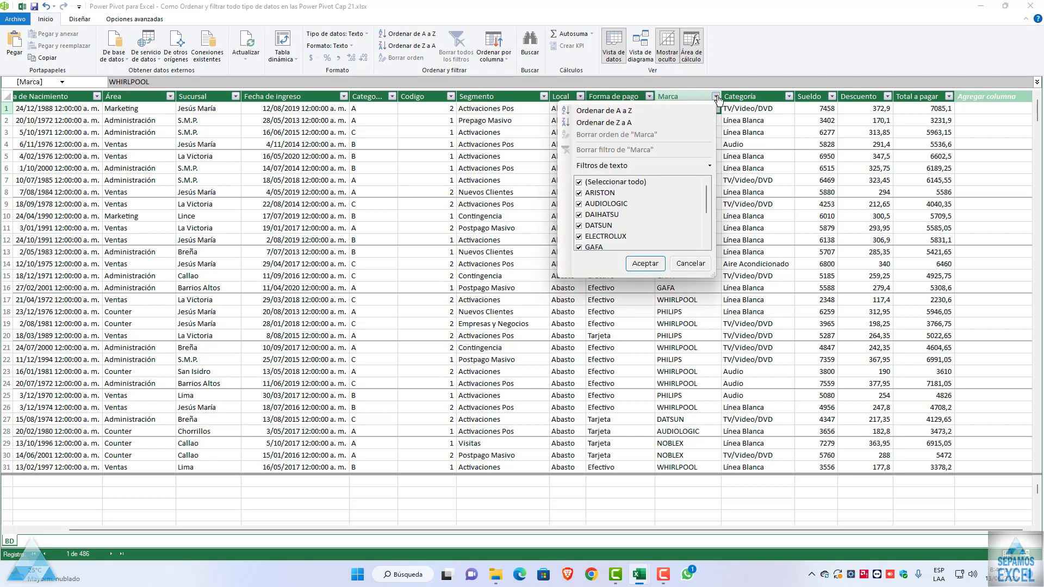
{"action": "left_click", "coordinate": [746, 131]}
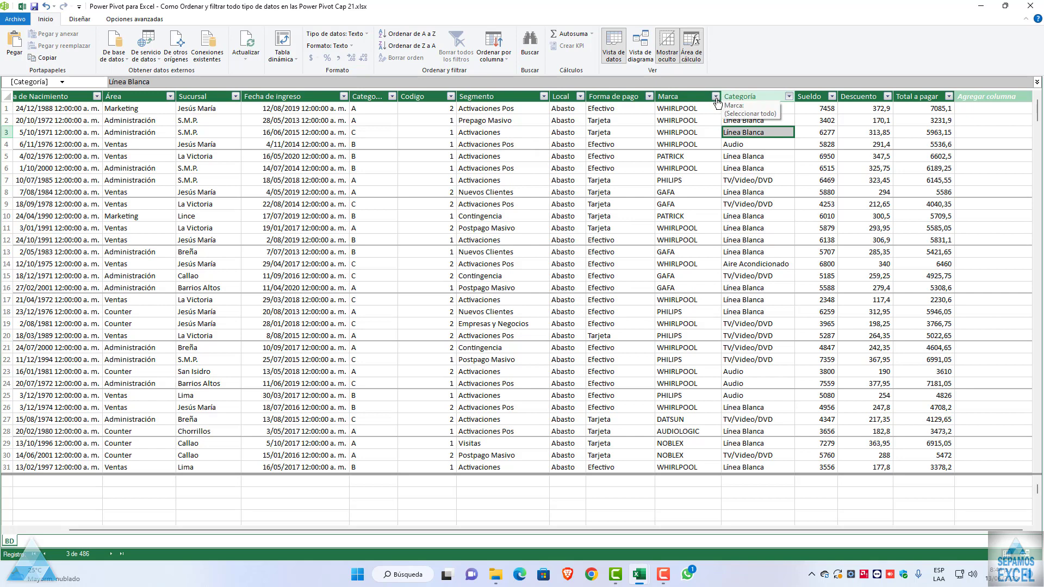
{"action": "left_click", "coordinate": [716, 97]}
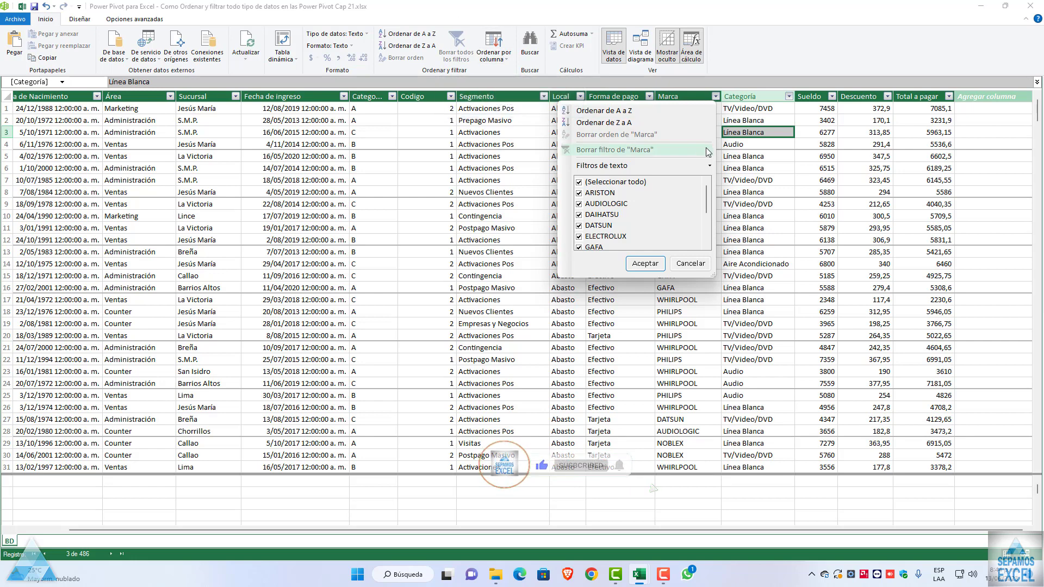
{"action": "left_click", "coordinate": [716, 101]}
{"action": "left_click", "coordinate": [717, 101]}
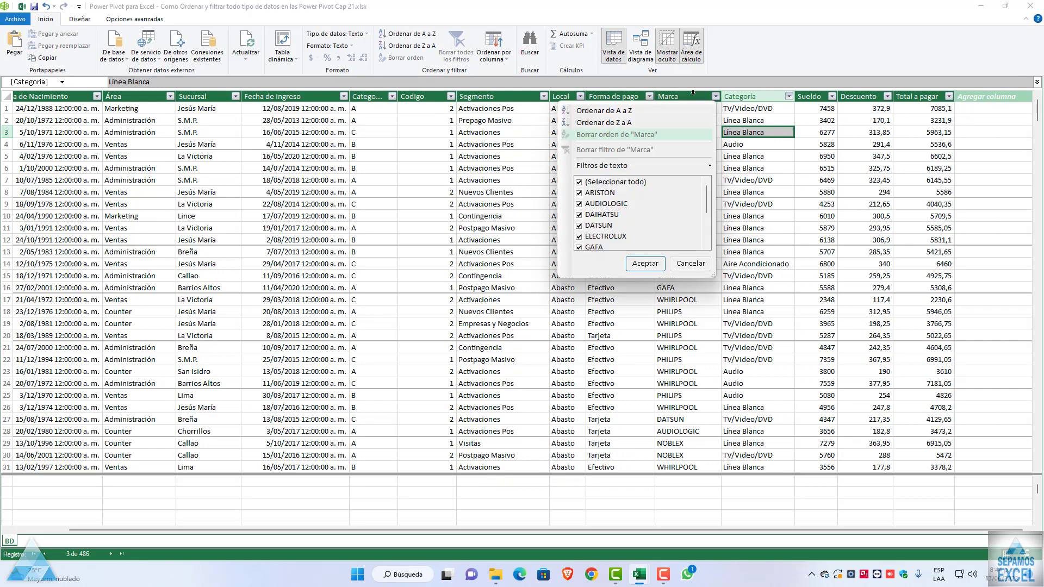
{"action": "key", "text": "Escape"}
{"action": "left_click", "coordinate": [675, 96]}
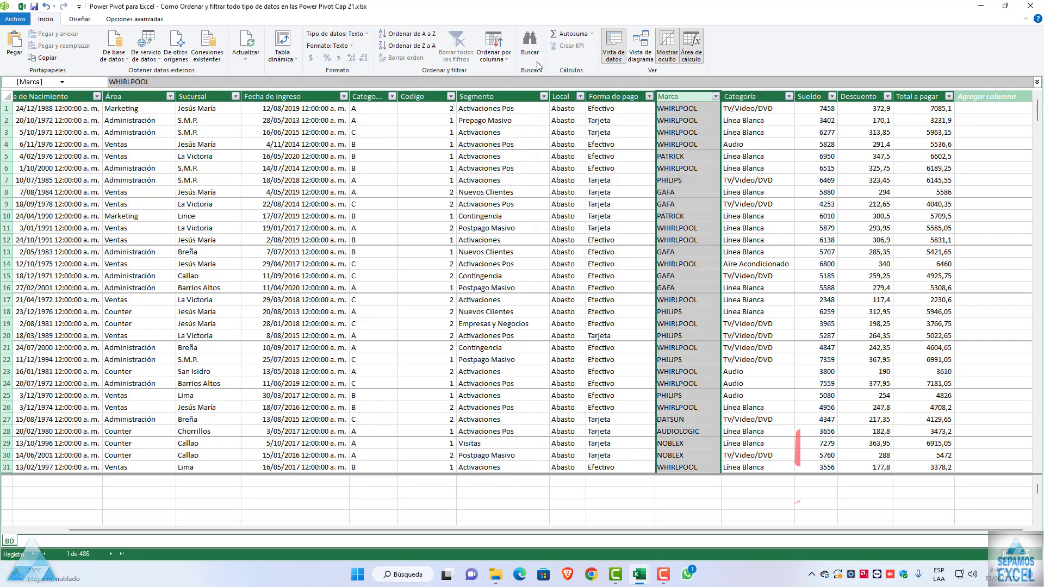
{"action": "left_click", "coordinate": [435, 35]}
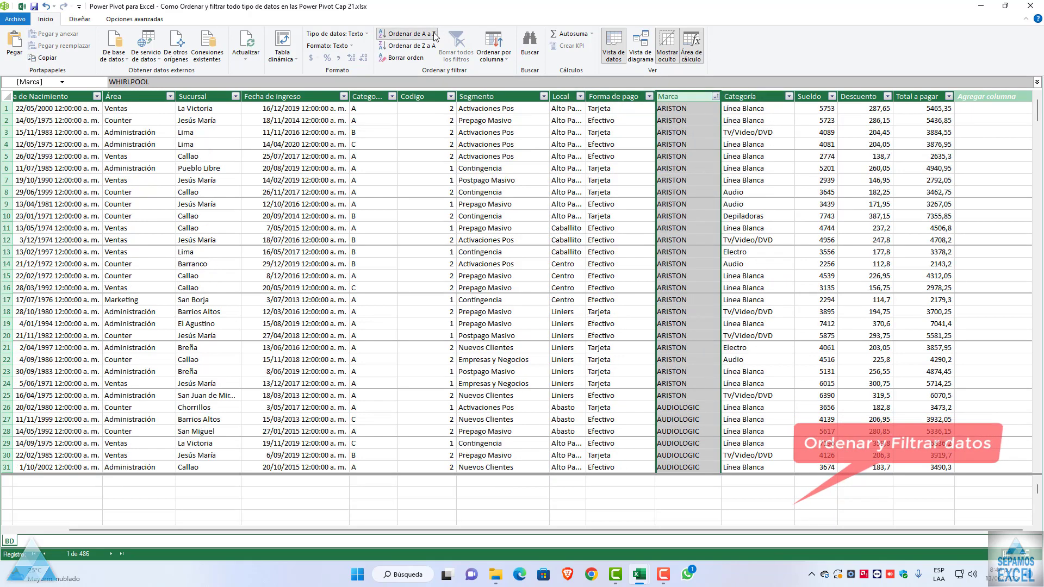
{"action": "left_click", "coordinate": [433, 48]}
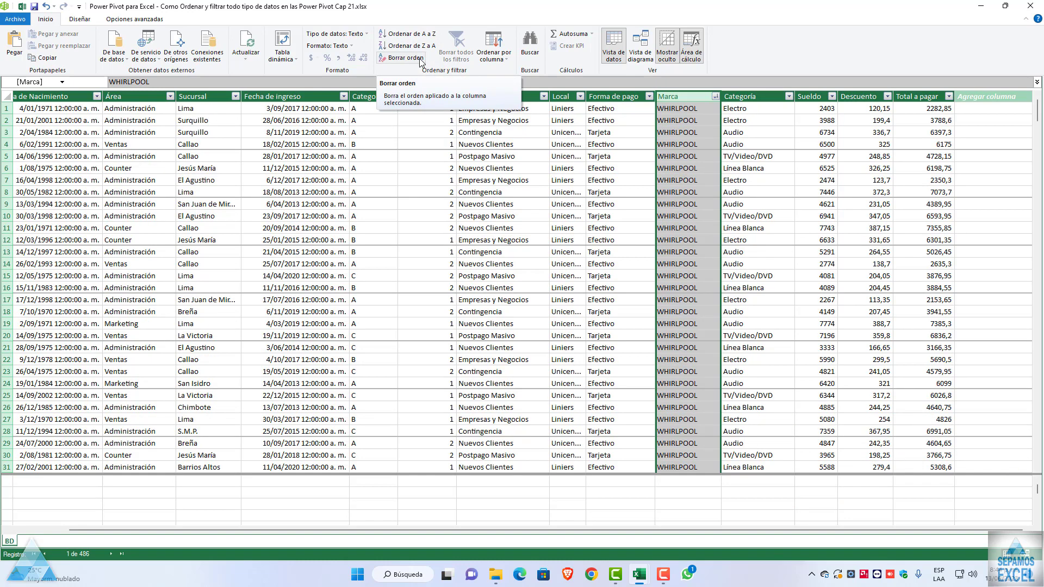
{"action": "left_click", "coordinate": [420, 61]}
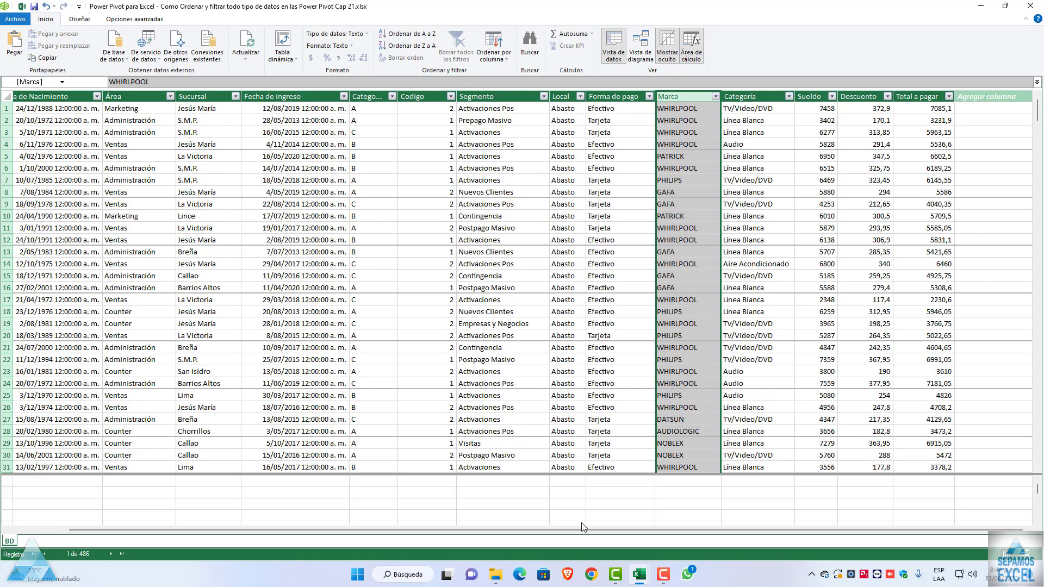
{"action": "mouse_move", "coordinate": [583, 529]}
{"action": "left_mouse_down"}
{"action": "mouse_move", "coordinate": [465, 518]}
{"action": "mouse_move", "coordinate": [523, 518]}
{"action": "left_mouse_up"}
Select the Sueldo column of the BD table
{"action": "left_click", "coordinate": [859, 96]}
{"action": "left_click", "coordinate": [817, 98]}
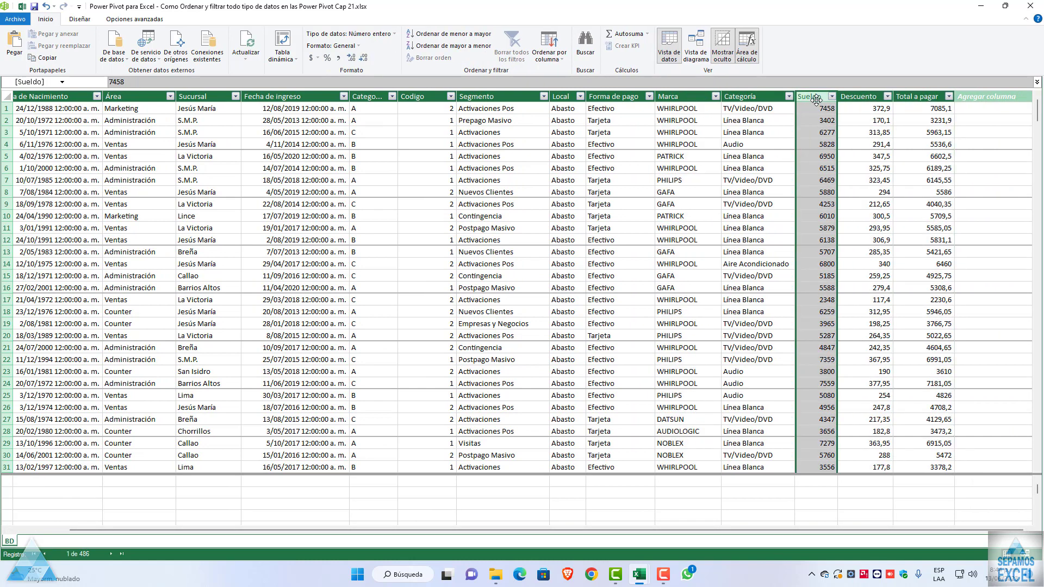
{"action": "left_click", "coordinate": [870, 98]}
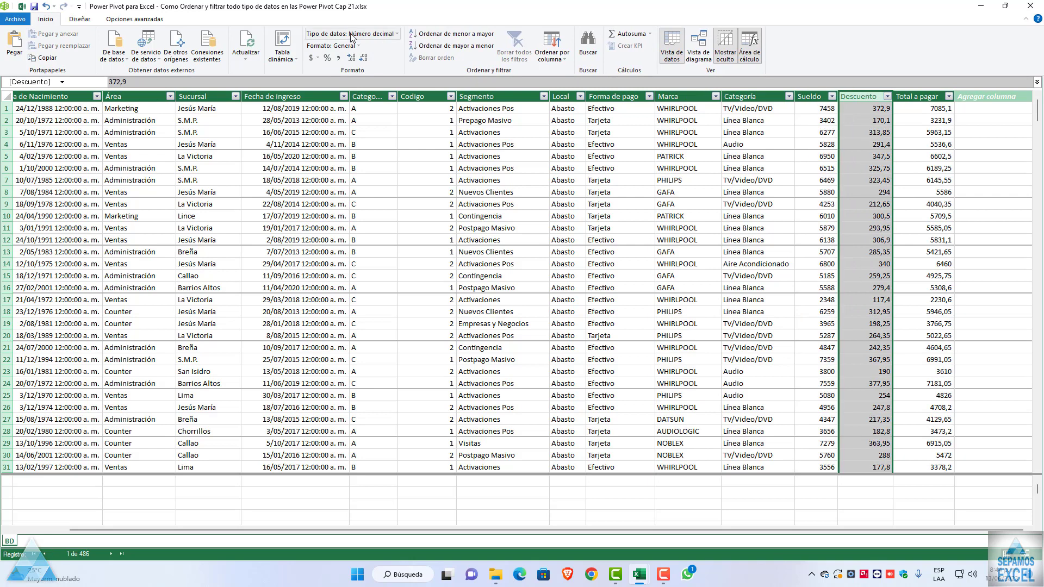
{"action": "left_click", "coordinate": [908, 96]}
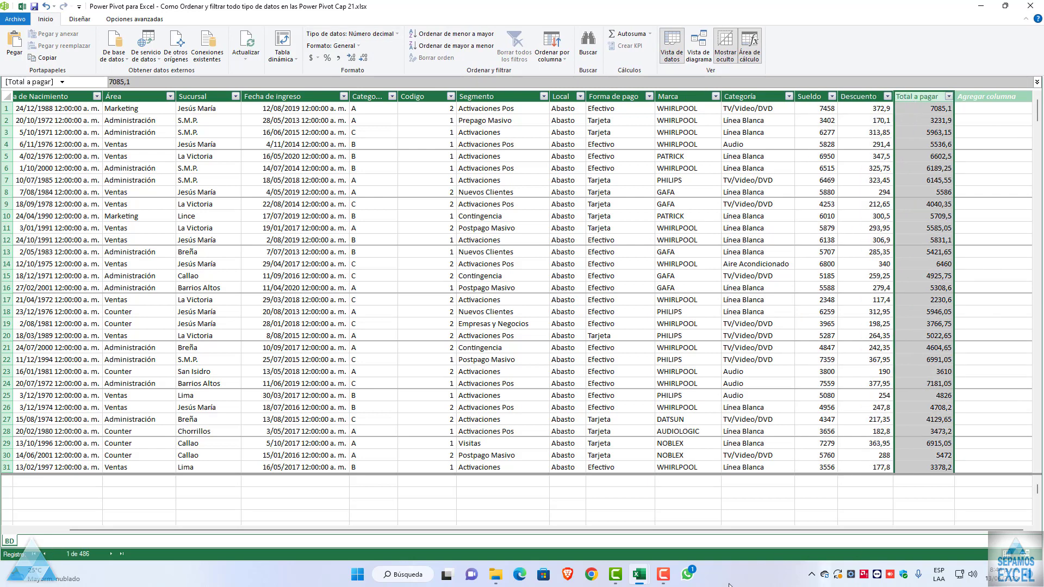
{"action": "left_click", "coordinate": [809, 96]}
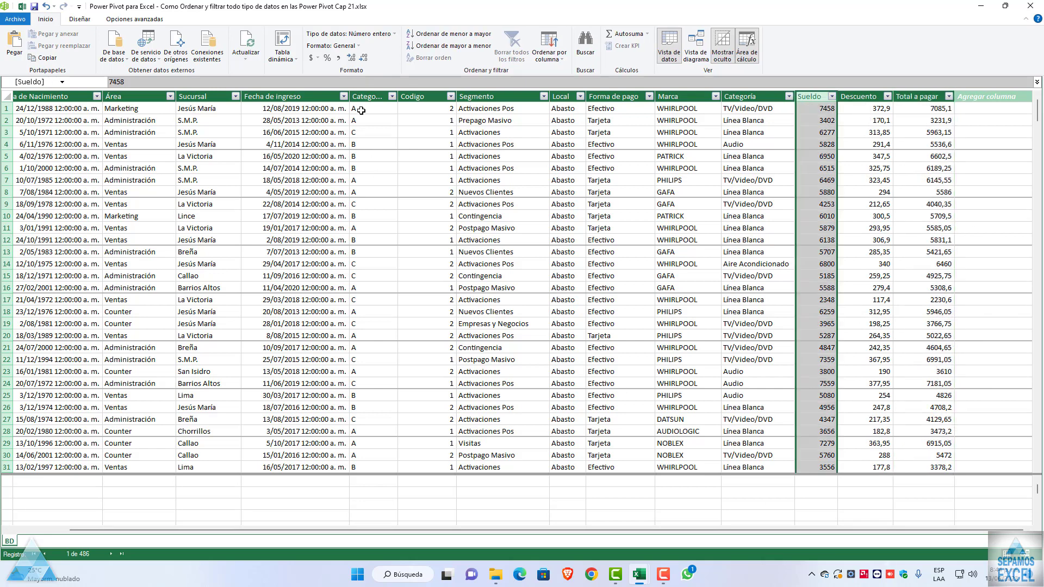
Format Sueldo as Moneda with no decimals, showing values like $ 7.458
{"action": "left_click", "coordinate": [359, 46]}
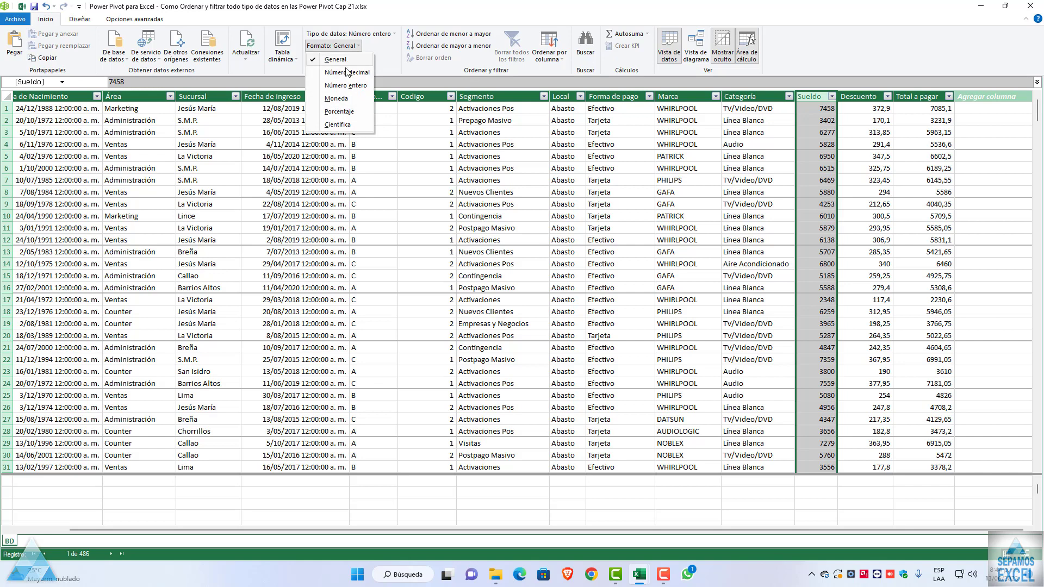
{"action": "left_click", "coordinate": [354, 100]}
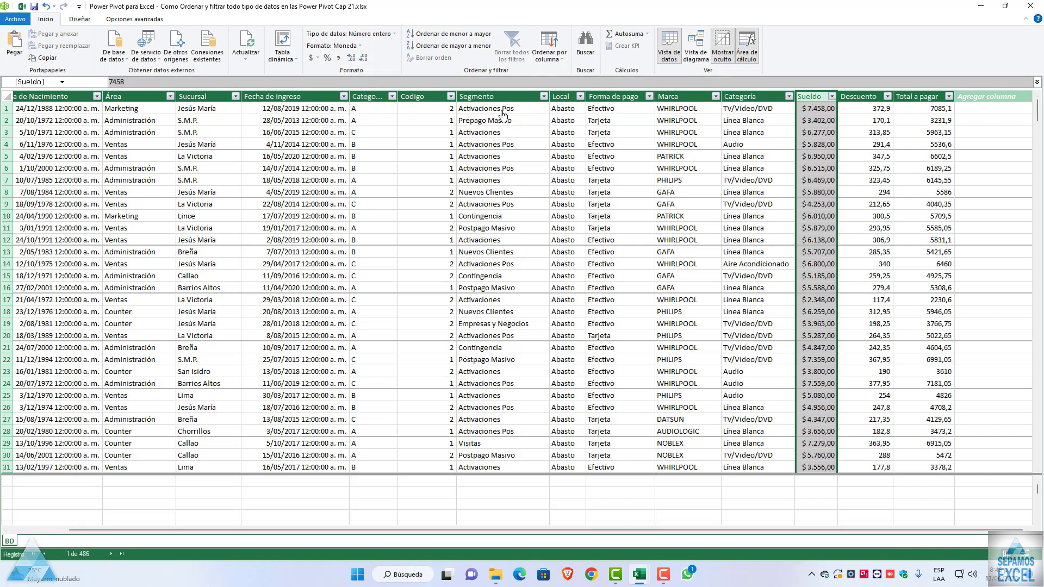
{"action": "left_click", "coordinate": [364, 59]}
{"action": "left_click", "coordinate": [364, 60]}
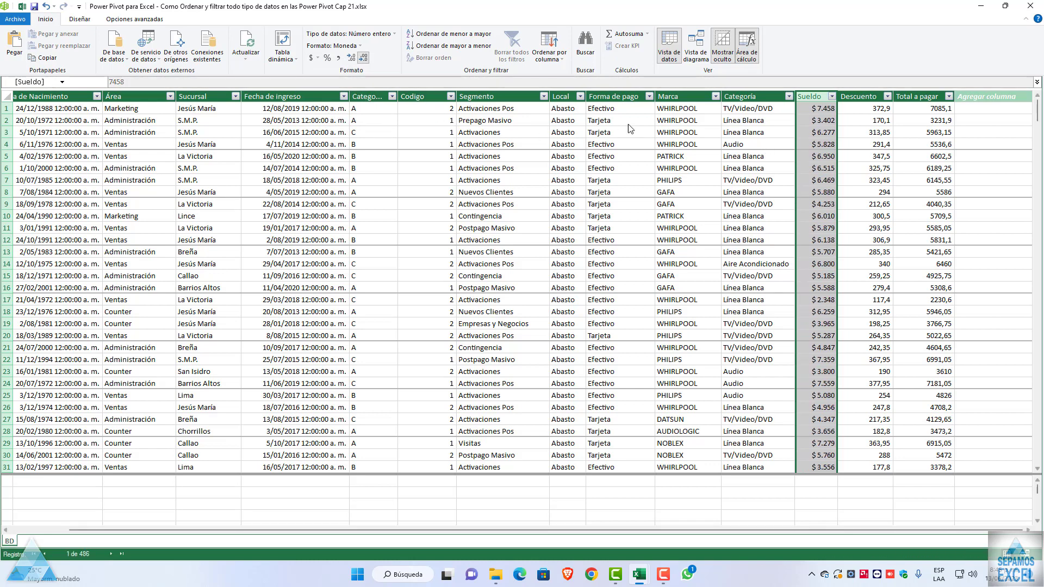
{"action": "left_click", "coordinate": [870, 98]}
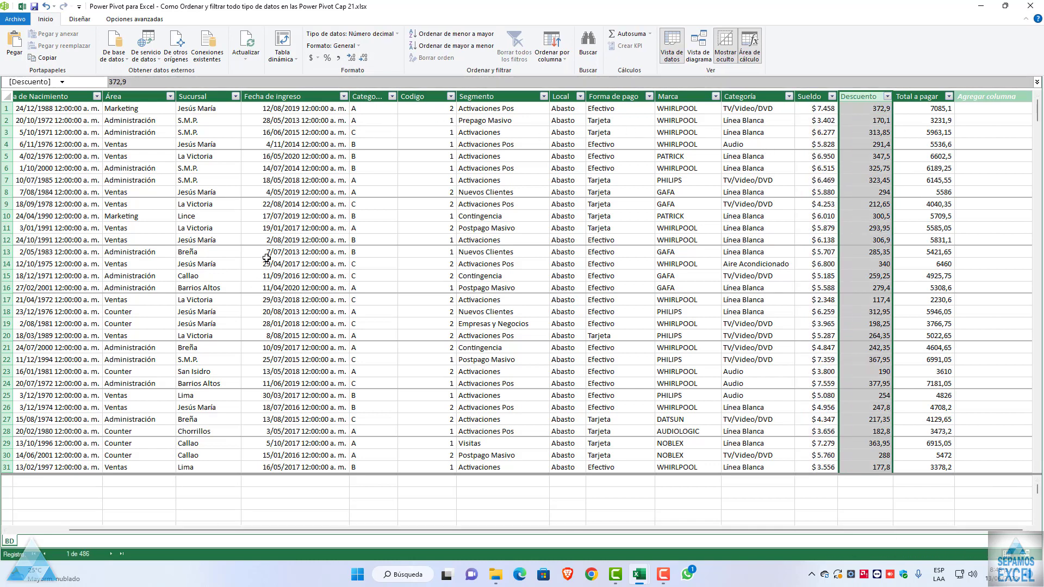
Change the Descuento column's data type to Moneda and confirm the change
{"action": "left_click", "coordinate": [359, 43]}
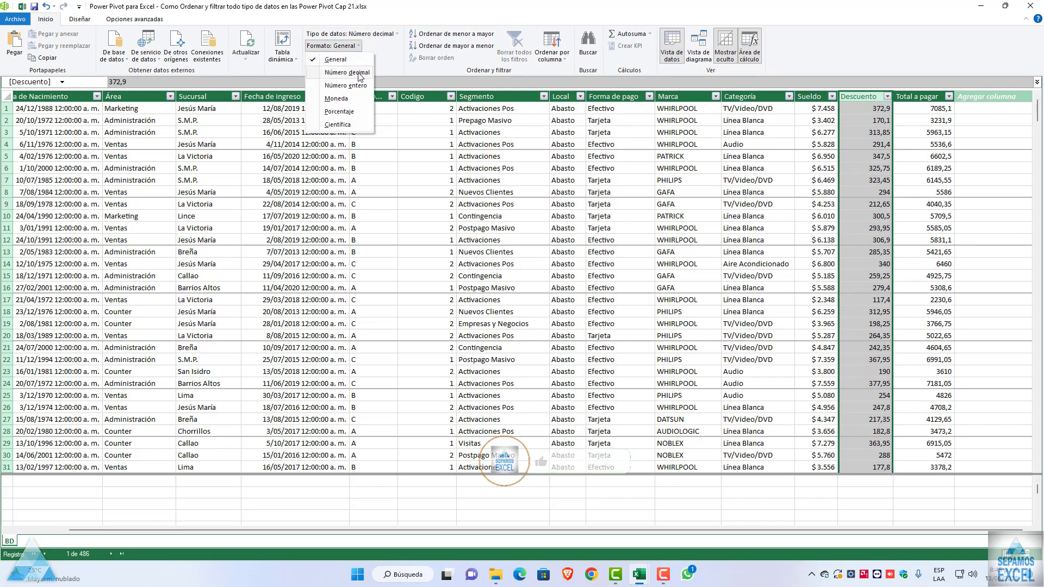
{"action": "left_click", "coordinate": [396, 34]}
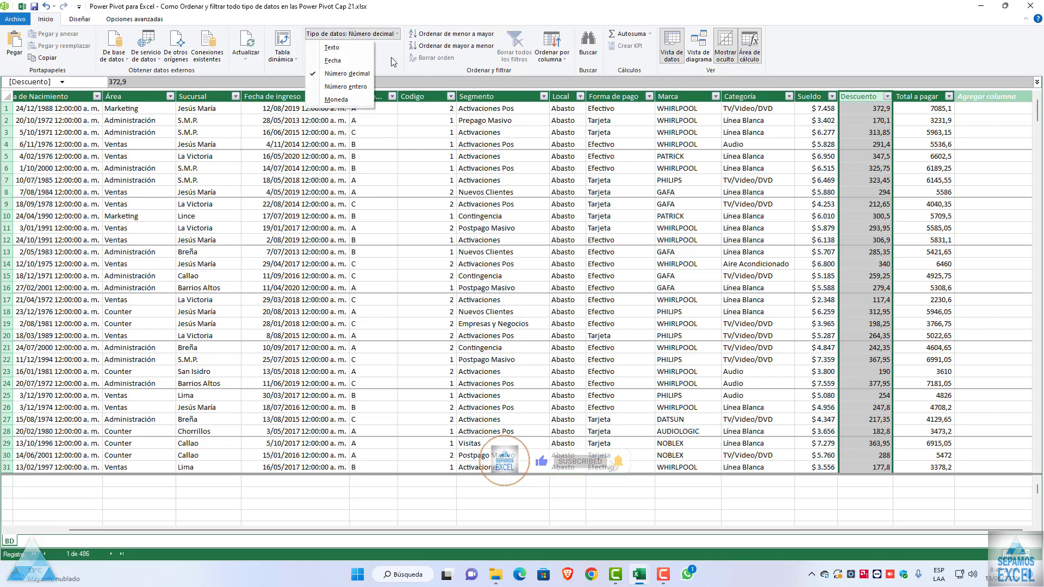
{"action": "left_click", "coordinate": [354, 100]}
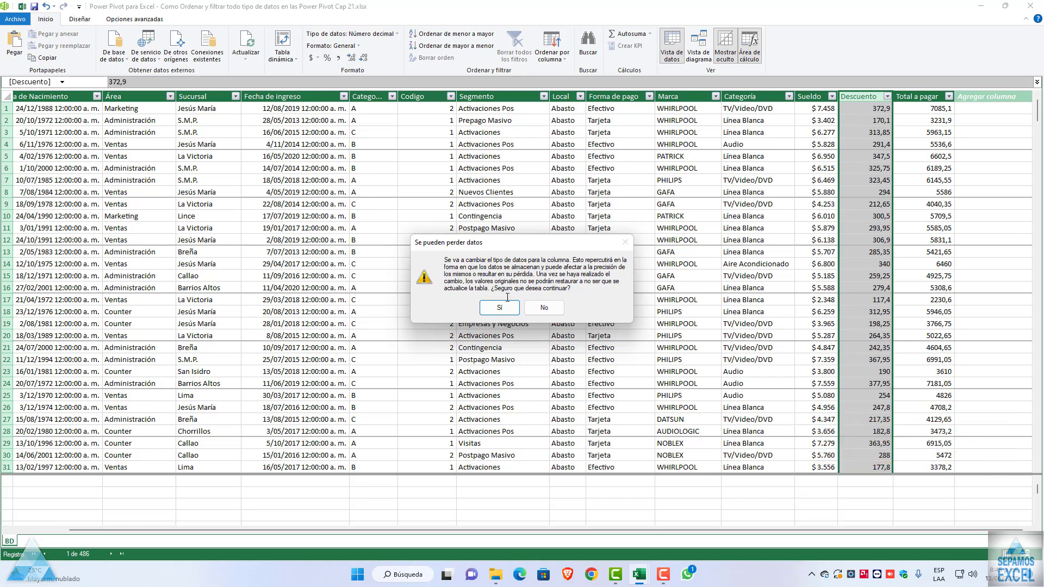
{"action": "left_click", "coordinate": [499, 307]}
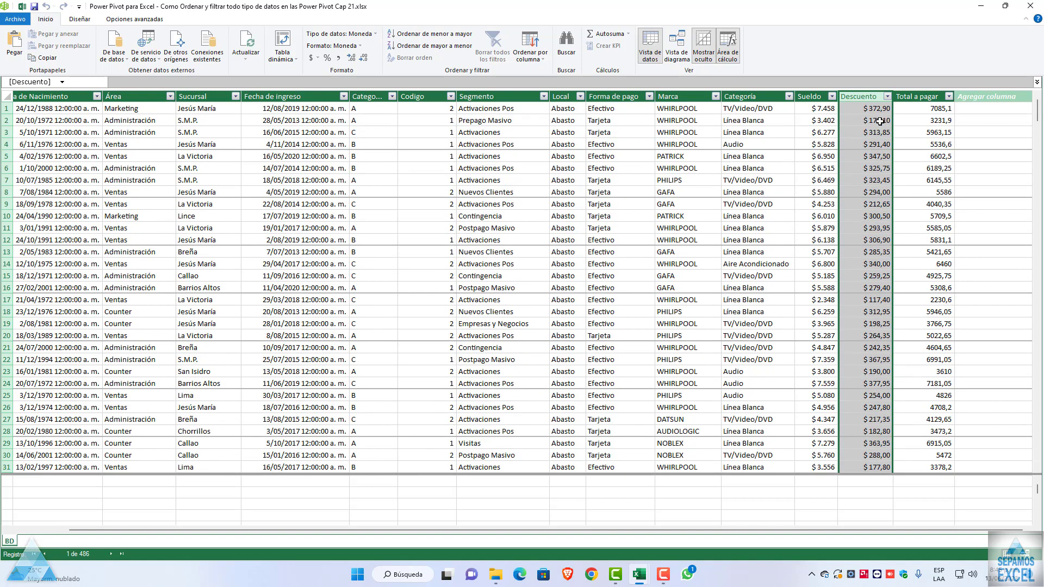
Check the first Sueldo and Descuento cells for currency values like $ 7.458 and $ 372,90
{"action": "left_click", "coordinate": [864, 110]}
{"action": "left_click", "coordinate": [831, 110]}
{"action": "left_click", "coordinate": [868, 108]}
{"action": "left_click", "coordinate": [821, 109]}
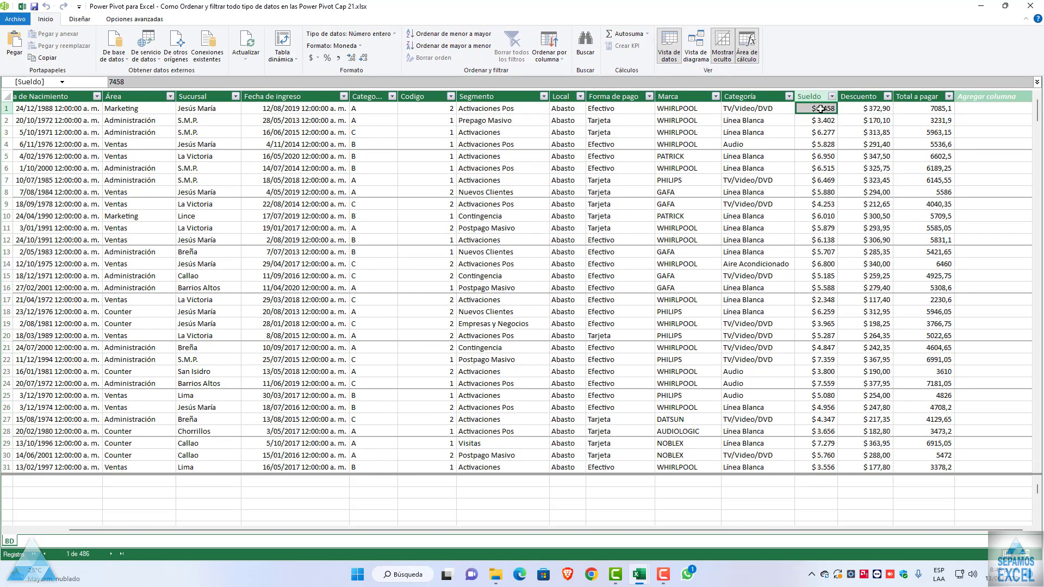
{"action": "left_click", "coordinate": [859, 107]}
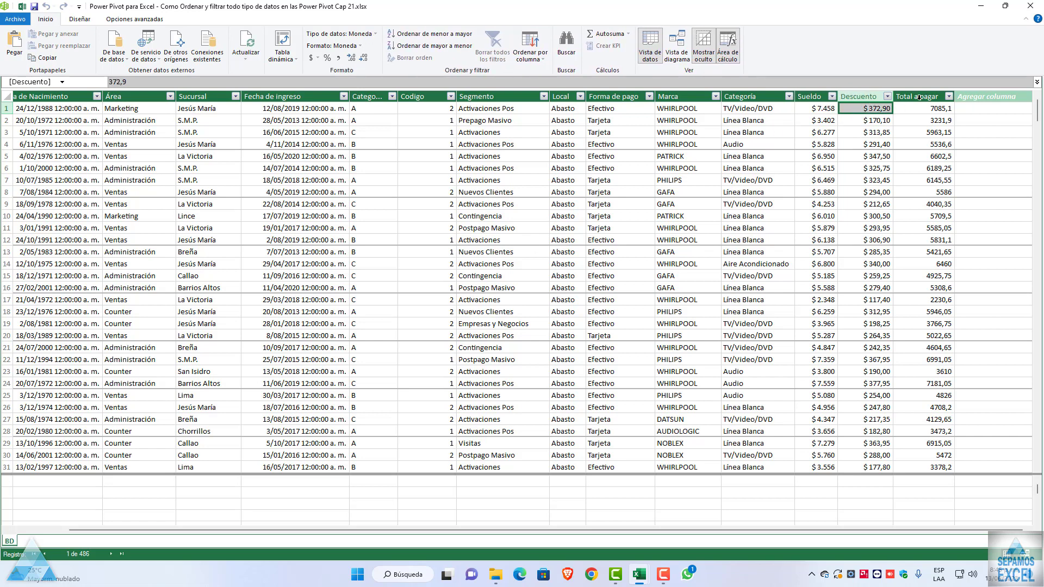
Format the Total a pagar column as Número entero, showing whole values like 7085 and 3232
{"action": "left_click", "coordinate": [913, 98]}
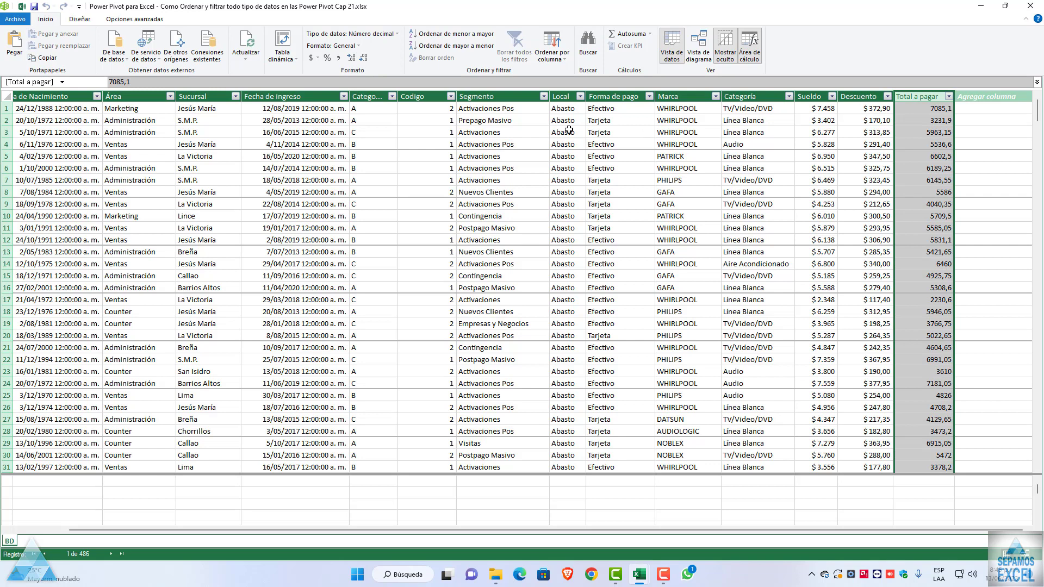
{"action": "left_click", "coordinate": [359, 48]}
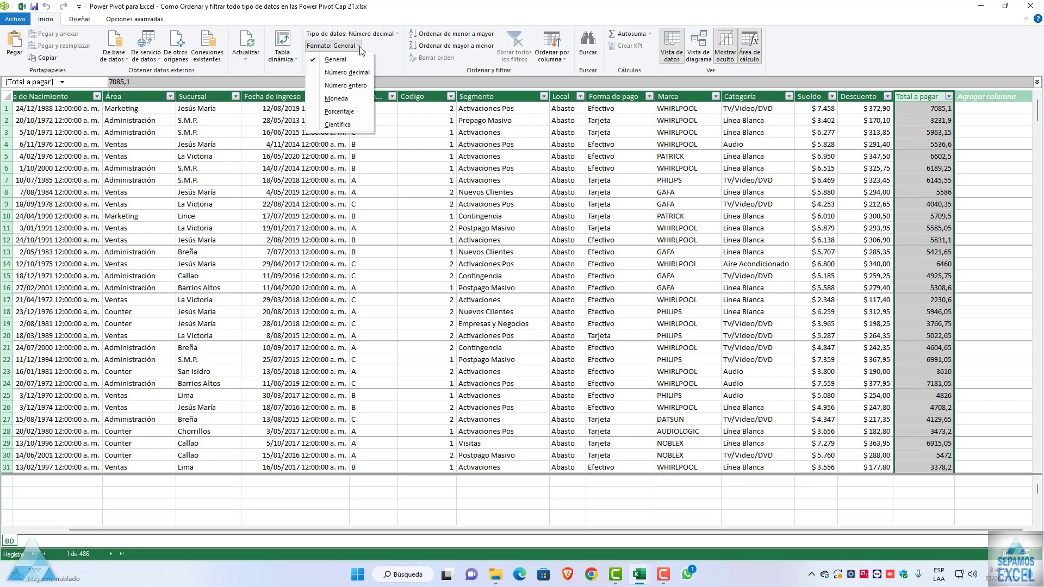
{"action": "left_click", "coordinate": [346, 85]}
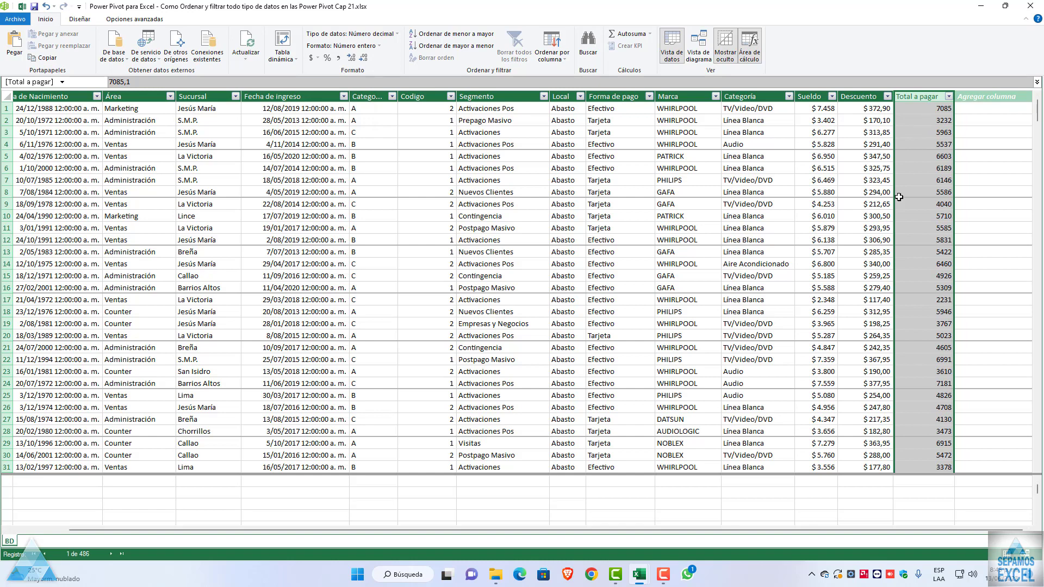
{"action": "left_click_drag", "start_coordinate": [227, 530], "coordinate": [168, 531]}
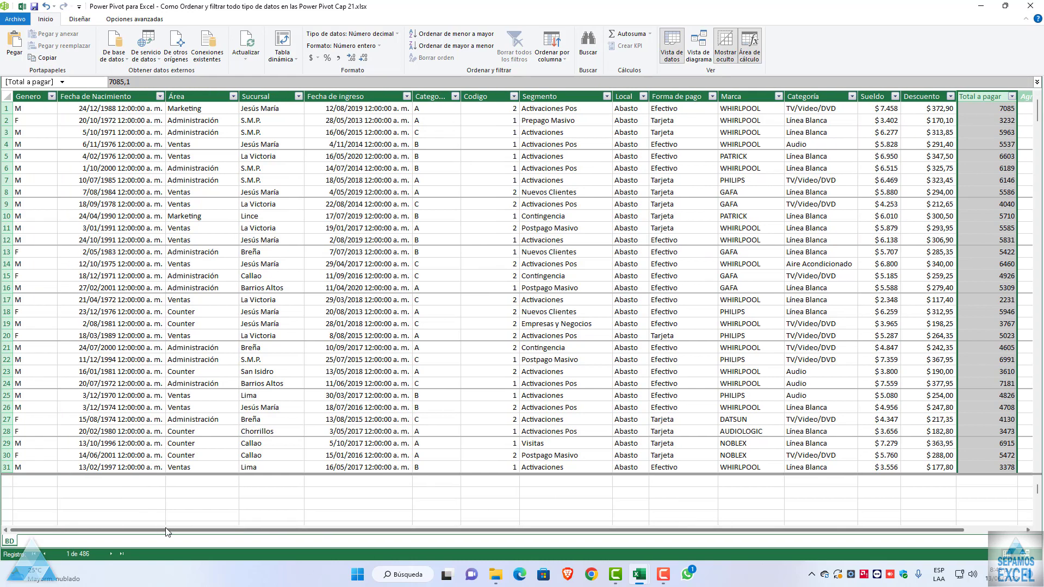
{"action": "scroll", "coordinate": [123, 237], "scroll_direction": "down", "scroll_amount": 1}
{"action": "scroll", "coordinate": [150, 217], "scroll_direction": "up", "scroll_amount": 1}
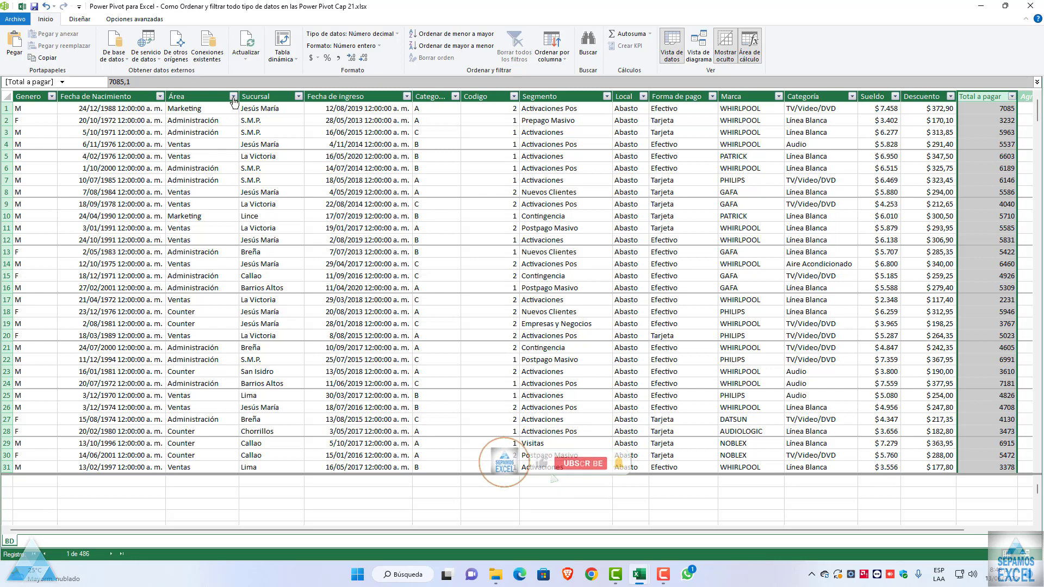
Filter the Área column to keep only Administración and Ventas
{"action": "left_click", "coordinate": [234, 96]}
{"action": "left_click", "coordinate": [97, 182]}
{"action": "left_click", "coordinate": [97, 193]}
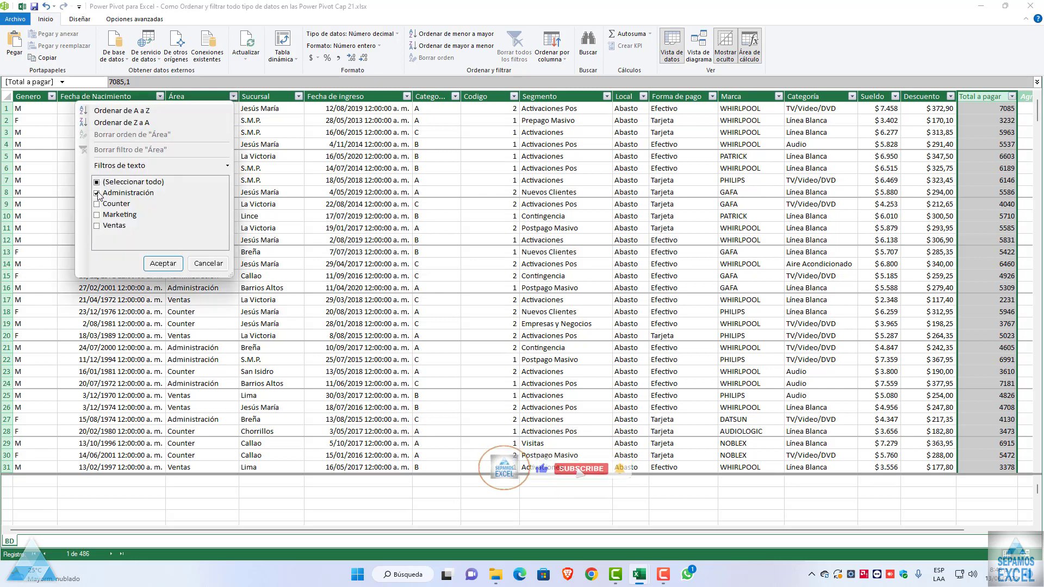
{"action": "left_click", "coordinate": [97, 226]}
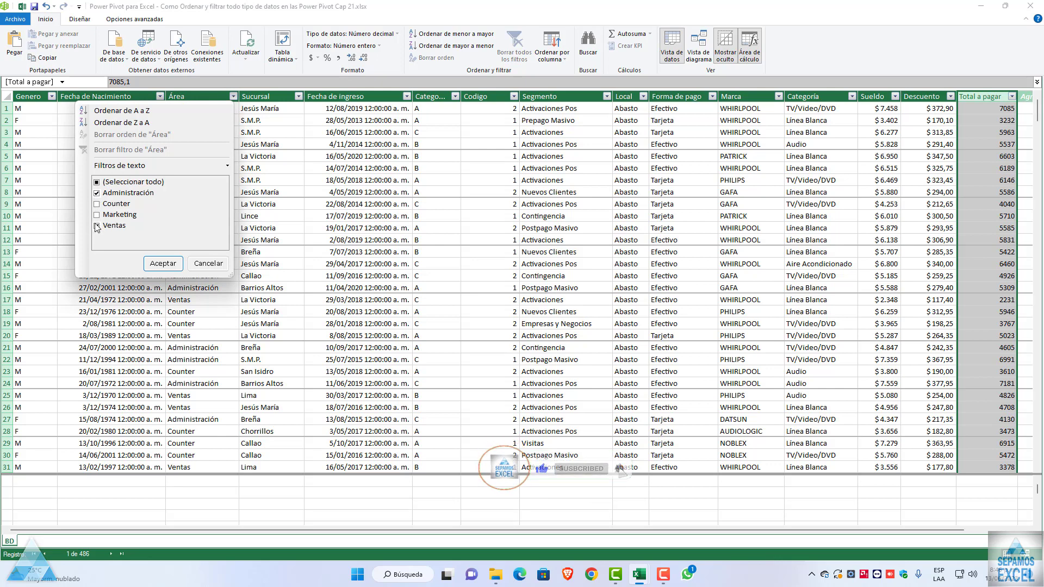
{"action": "left_click", "coordinate": [163, 263]}
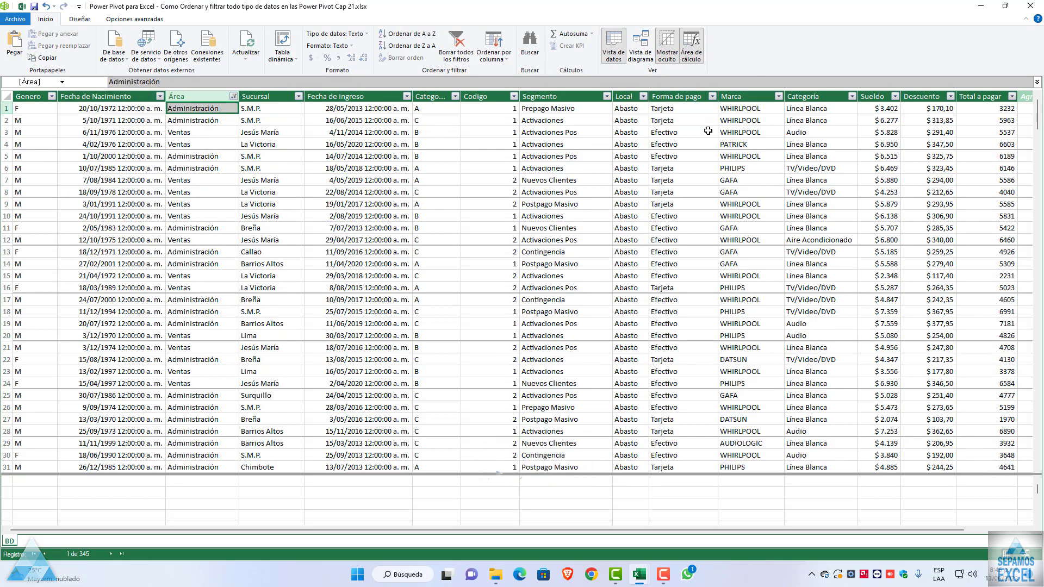
Filter Forma de pago to keep only Efectivo payments
{"action": "left_click", "coordinate": [707, 98]}
{"action": "left_click", "coordinate": [712, 97]}
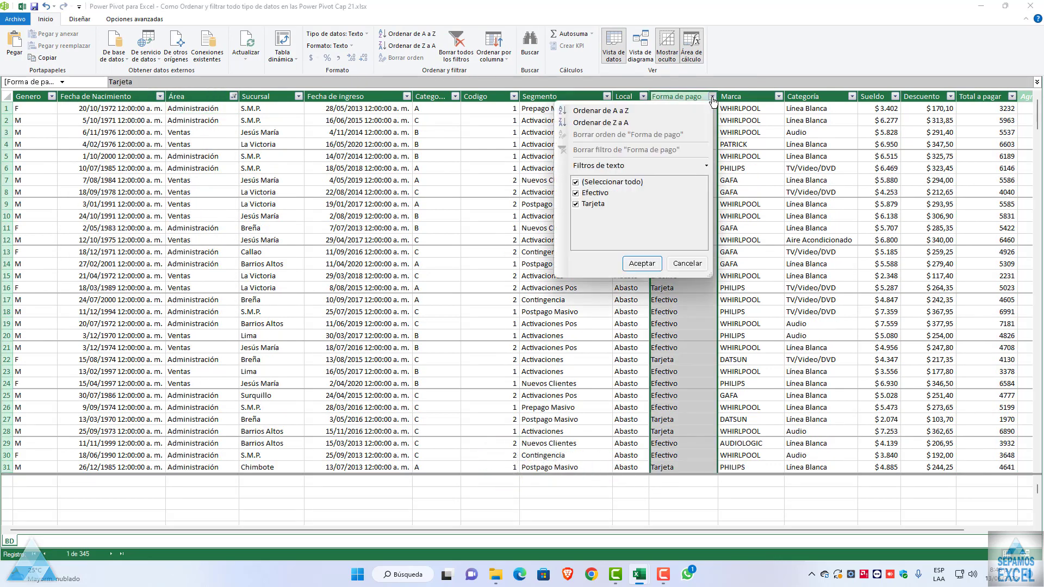
{"action": "left_click", "coordinate": [577, 192]}
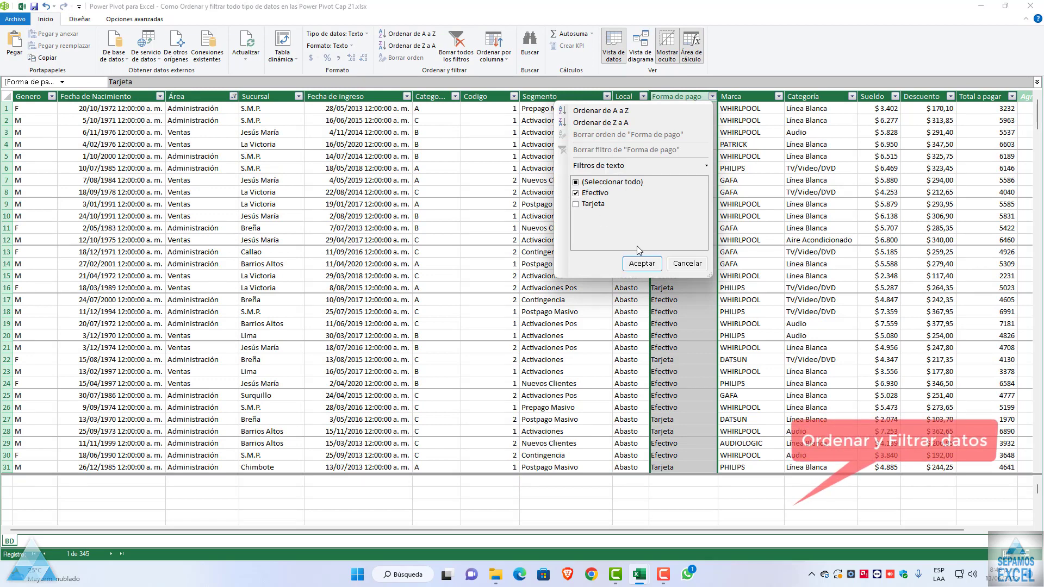
{"action": "left_click", "coordinate": [639, 263]}
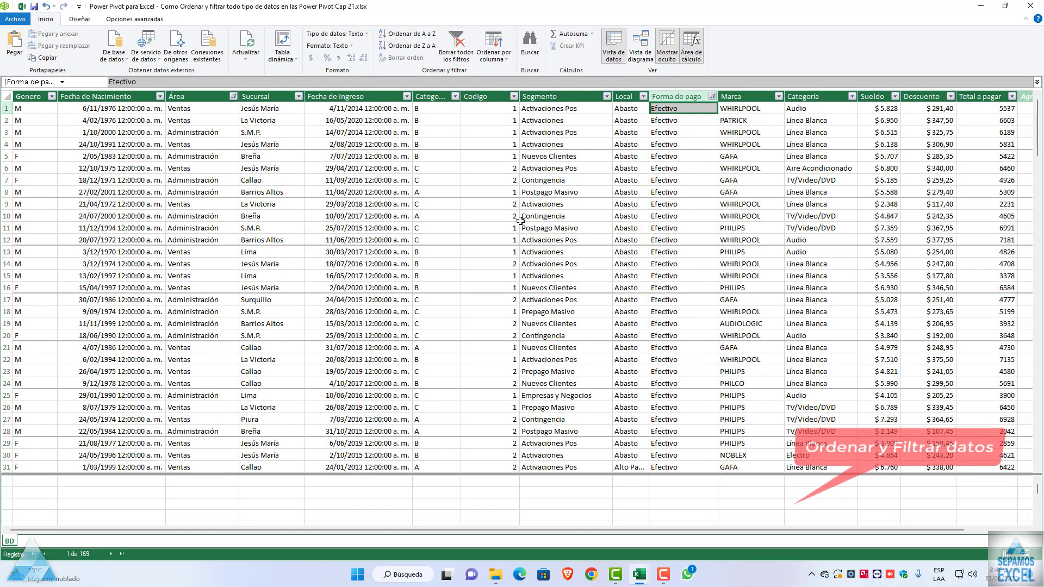
In the Categoria filter, clear all values and keep only A
{"action": "left_click", "coordinate": [455, 96]}
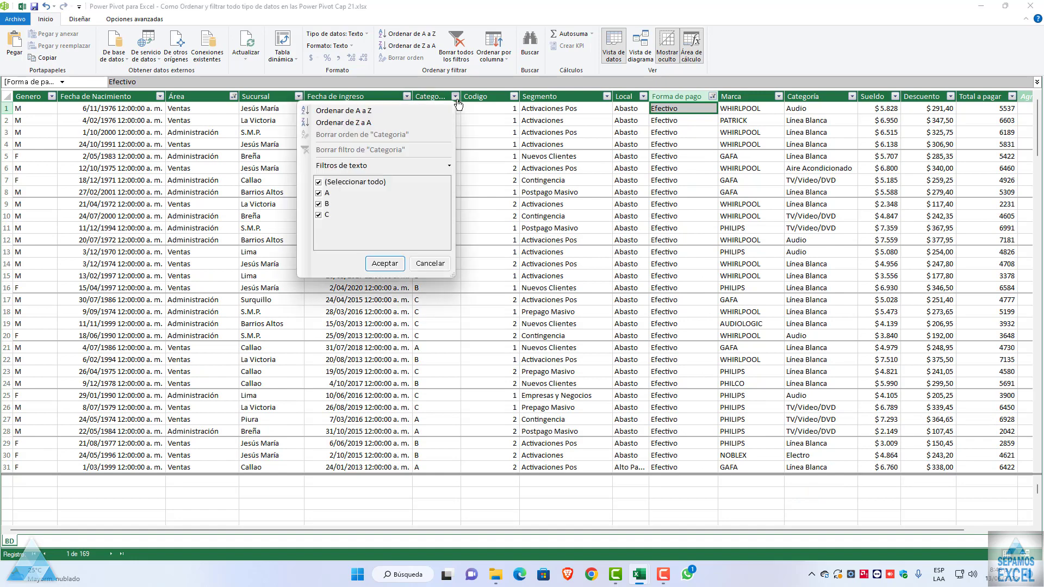
{"action": "left_click", "coordinate": [320, 185]}
{"action": "left_click", "coordinate": [319, 194]}
Apply the Categoria A filter and scroll through the 81 remaining records
{"action": "left_click", "coordinate": [382, 263]}
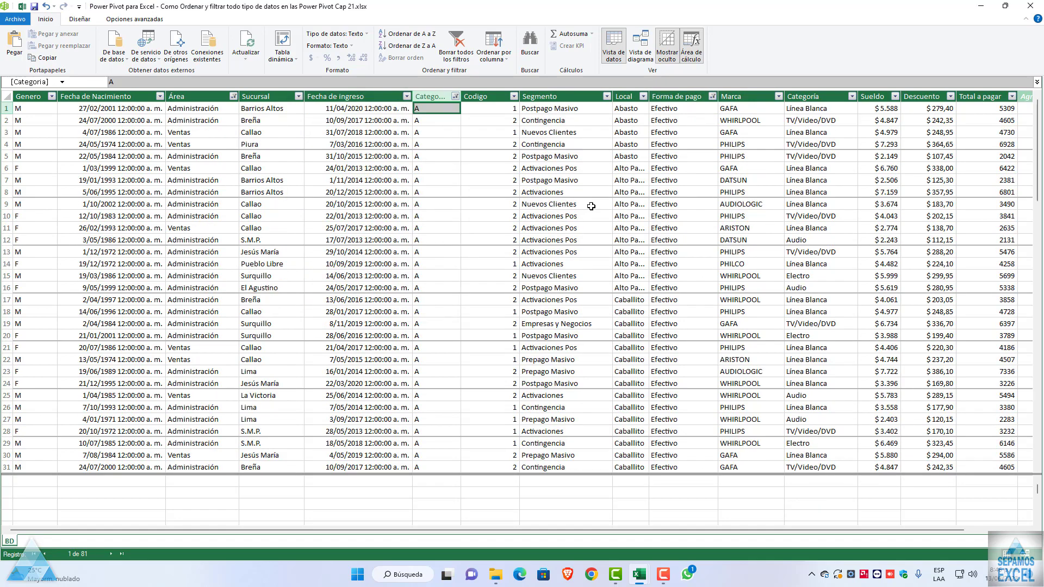
{"action": "scroll", "coordinate": [595, 272], "scroll_direction": "down", "scroll_amount": 3}
{"action": "scroll", "coordinate": [595, 271], "scroll_direction": "down", "scroll_amount": 3}
{"action": "scroll", "coordinate": [596, 271], "scroll_direction": "down", "scroll_amount": 3}
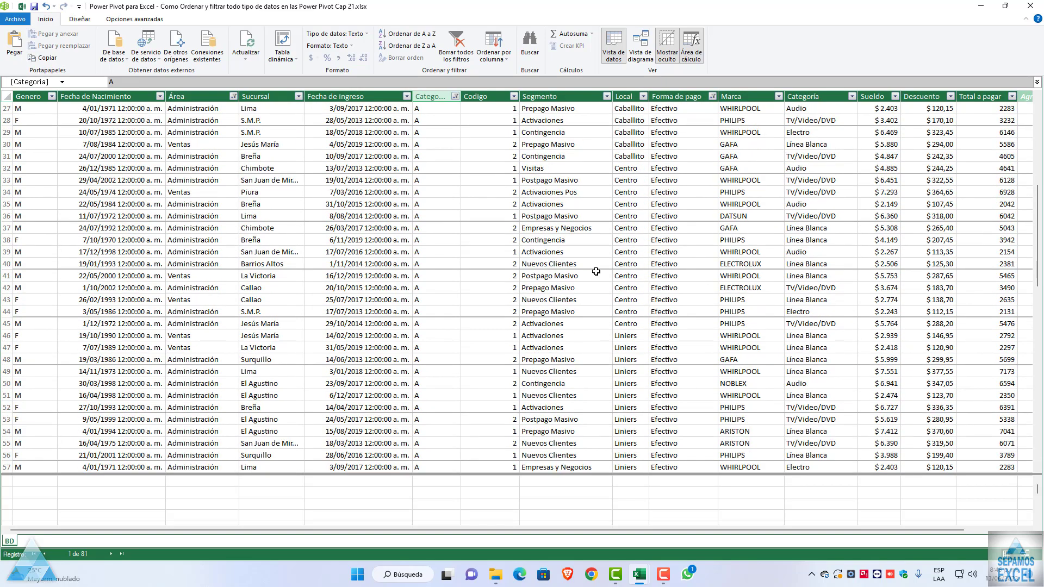
{"action": "scroll", "coordinate": [596, 271], "scroll_direction": "down", "scroll_amount": 2}
{"action": "scroll", "coordinate": [596, 271], "scroll_direction": "down", "scroll_amount": 3}
{"action": "scroll", "coordinate": [596, 271], "scroll_direction": "down", "scroll_amount": 2}
{"action": "scroll", "coordinate": [595, 271], "scroll_direction": "up", "scroll_amount": 4}
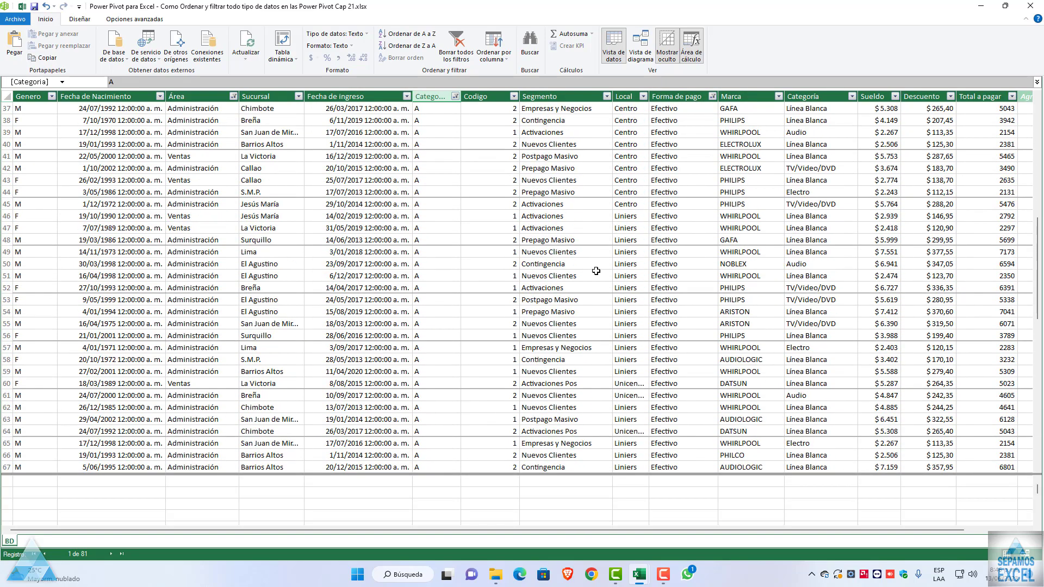
{"action": "scroll", "coordinate": [596, 270], "scroll_direction": "up", "scroll_amount": 4}
{"action": "scroll", "coordinate": [596, 270], "scroll_direction": "up", "scroll_amount": 3}
{"action": "scroll", "coordinate": [596, 270], "scroll_direction": "up", "scroll_amount": 3}
{"action": "scroll", "coordinate": [608, 217], "scroll_direction": "up", "scroll_amount": 2}
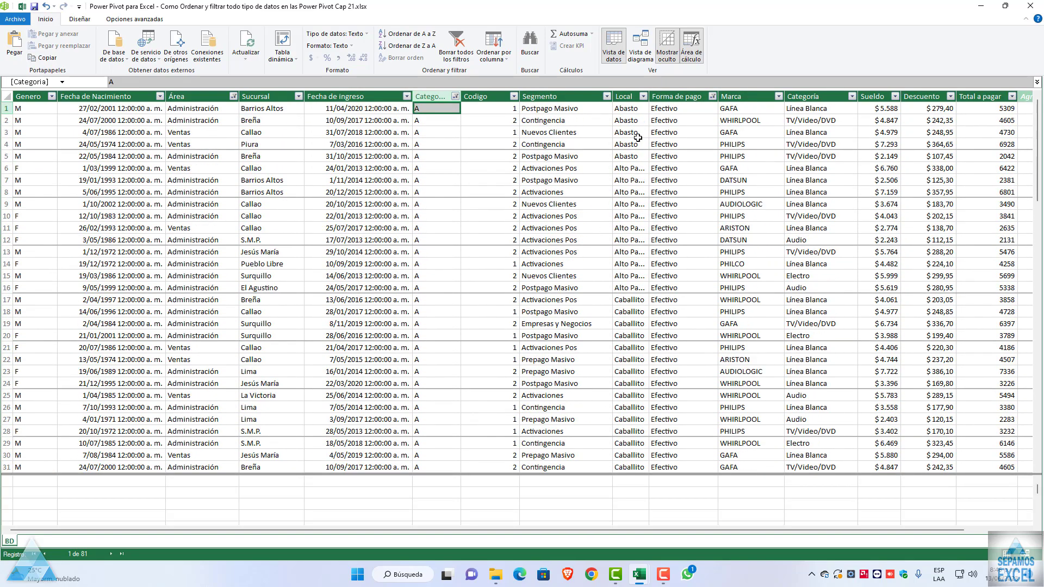
Widen the Local column and filter it to Abasto and Alto Palermo, leaving 16 records
{"action": "left_click_drag", "start_coordinate": [647, 98], "coordinate": [671, 100]}
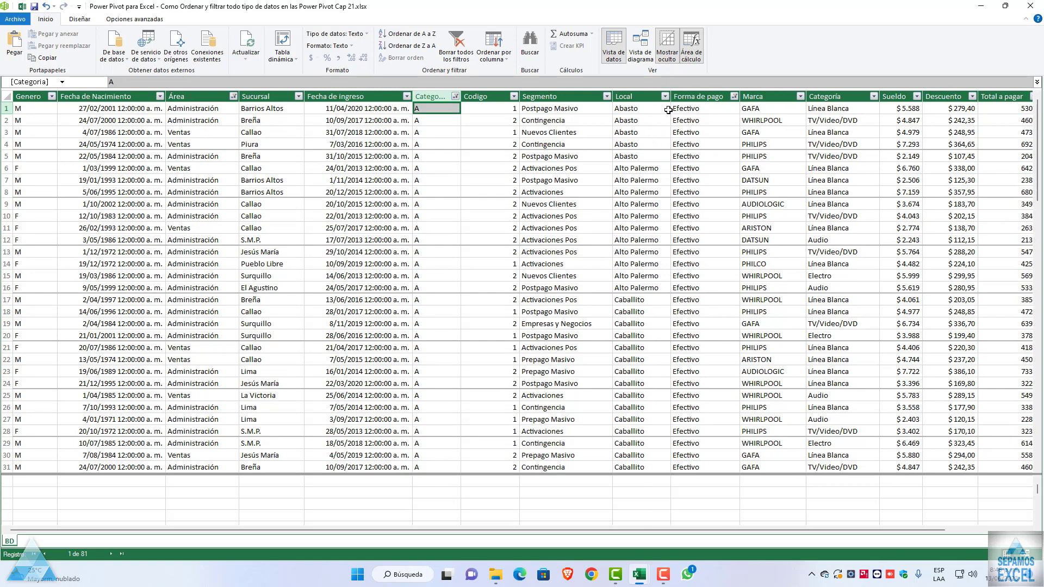
{"action": "left_click", "coordinate": [664, 97]}
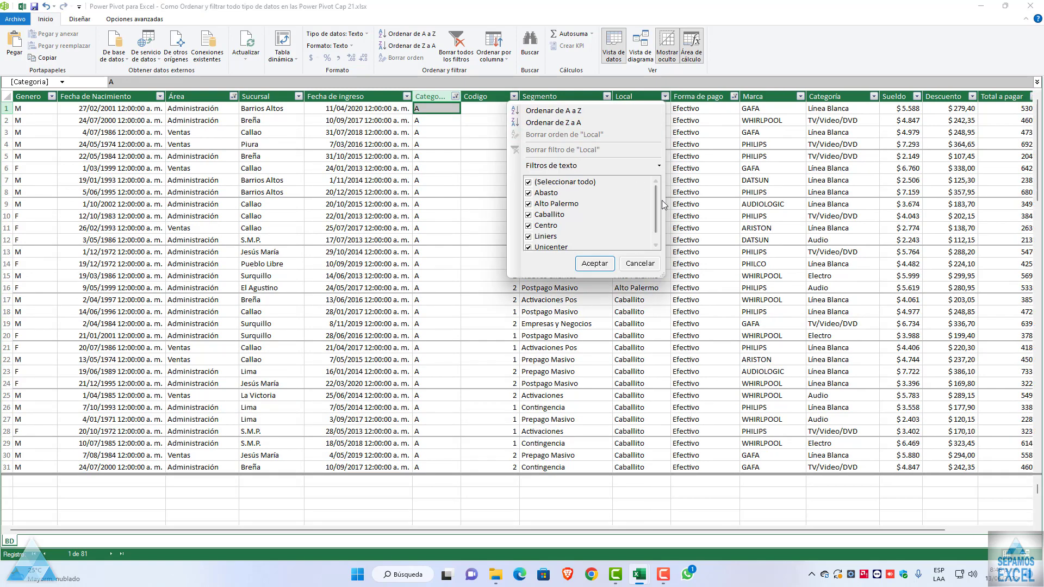
{"action": "left_click", "coordinate": [528, 182]}
{"action": "left_click", "coordinate": [528, 193]}
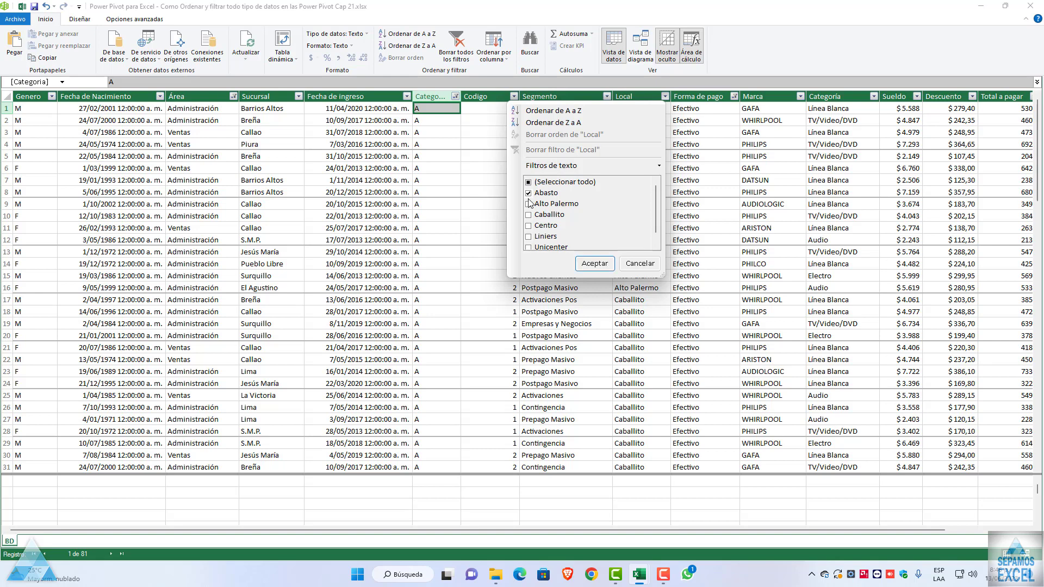
{"action": "left_click", "coordinate": [592, 263]}
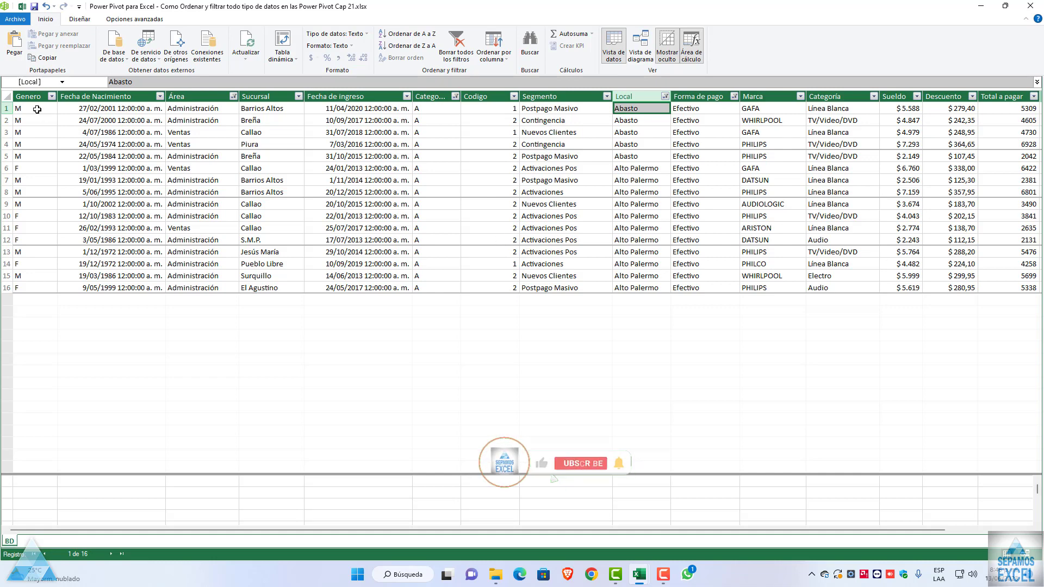
Review the first filtered record's values from Área across the middle columns
{"action": "left_click", "coordinate": [37, 110]}
{"action": "left_click", "coordinate": [109, 109]}
{"action": "left_click", "coordinate": [201, 108]}
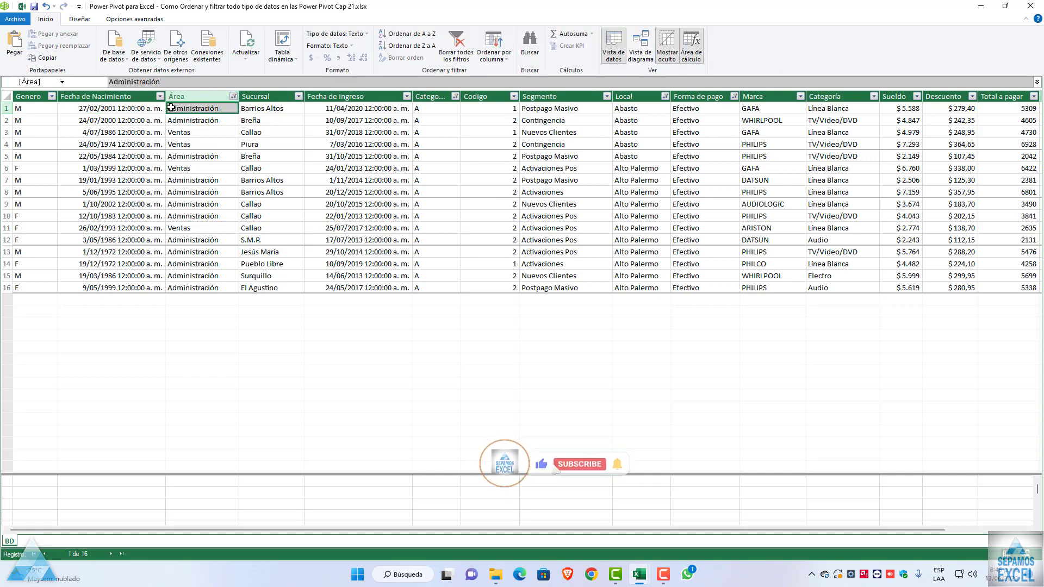
{"action": "left_click", "coordinate": [251, 111]}
{"action": "left_click", "coordinate": [359, 109]}
{"action": "left_click", "coordinate": [435, 109]}
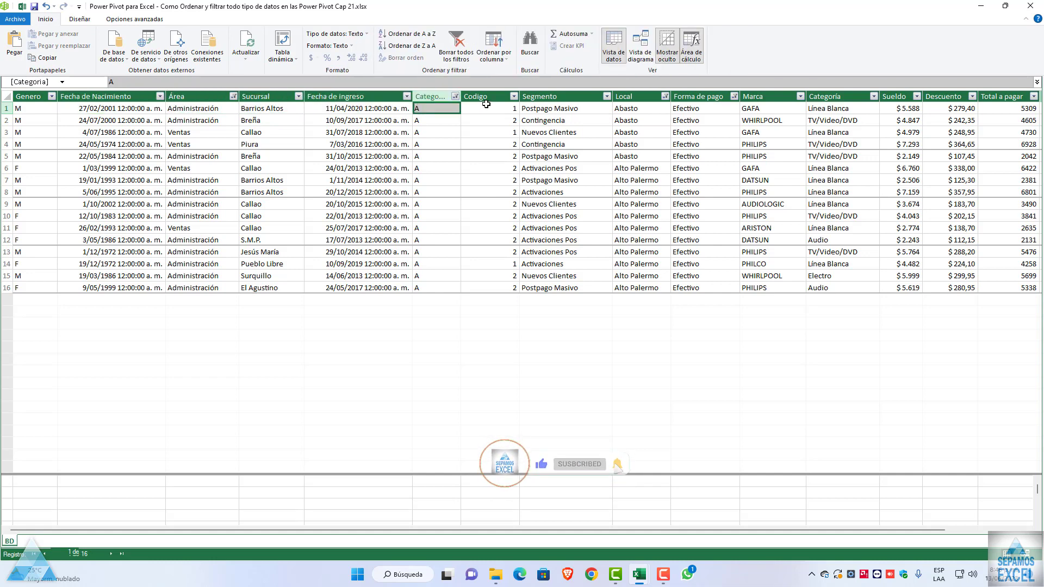
{"action": "left_click", "coordinate": [489, 109]}
Review the rest of the record through Total a pagar, then clear all filters to restore 486 records
{"action": "left_click", "coordinate": [565, 111]}
{"action": "left_click", "coordinate": [625, 109]}
{"action": "left_click", "coordinate": [686, 109]}
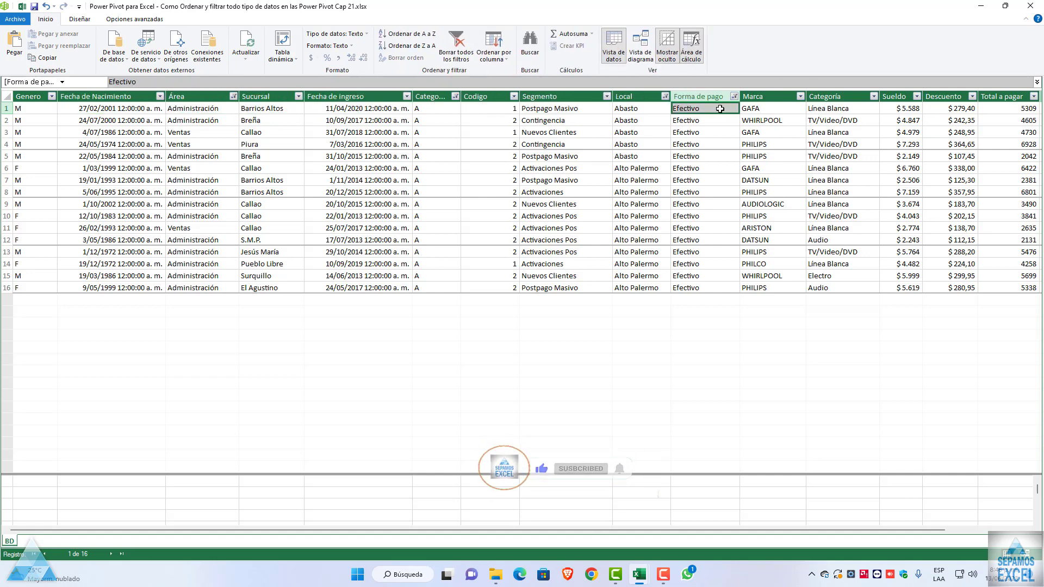
{"action": "left_click", "coordinate": [761, 108]}
{"action": "left_click", "coordinate": [849, 111]}
{"action": "left_click", "coordinate": [904, 108]}
{"action": "left_click", "coordinate": [986, 106]}
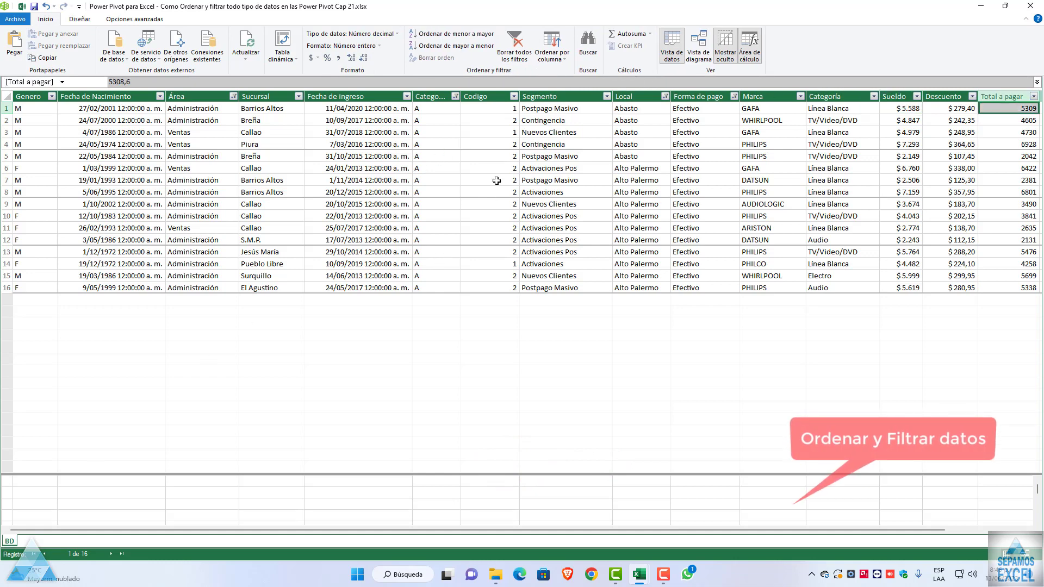
{"action": "left_click", "coordinate": [515, 52]}
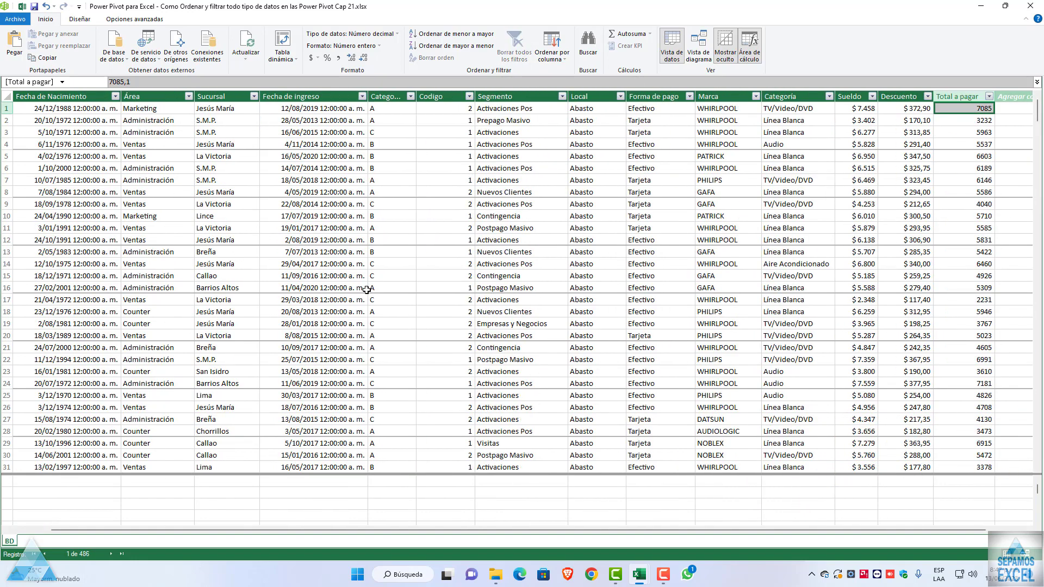
{"action": "scroll", "coordinate": [435, 215], "scroll_direction": "down", "scroll_amount": 2}
{"action": "scroll", "coordinate": [410, 212], "scroll_direction": "down", "scroll_amount": 2}
{"action": "scroll", "coordinate": [392, 217], "scroll_direction": "down", "scroll_amount": 2}
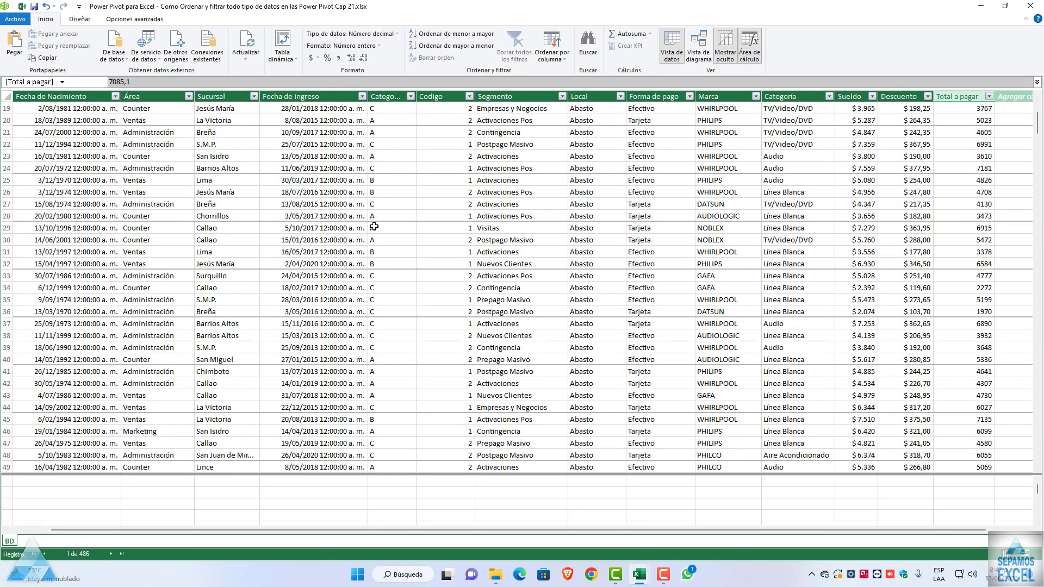
{"action": "scroll", "coordinate": [374, 224], "scroll_direction": "down", "scroll_amount": 2}
{"action": "scroll", "coordinate": [374, 224], "scroll_direction": "down", "scroll_amount": 4}
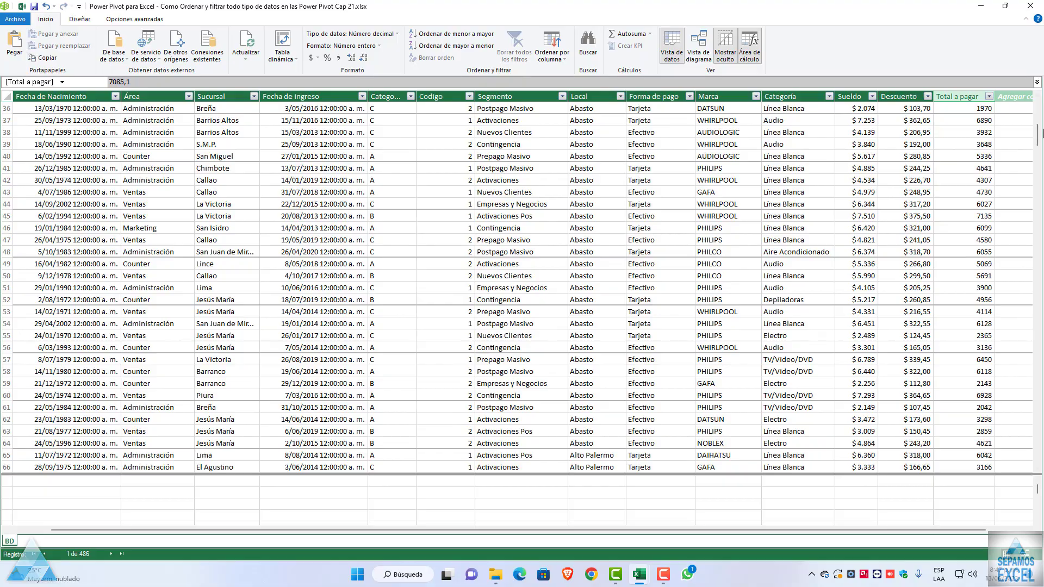
{"action": "mouse_move", "coordinate": [1039, 134]}
{"action": "left_mouse_down"}
{"action": "mouse_move", "coordinate": [1038, 461]}
{"action": "mouse_move", "coordinate": [1036, 82]}
{"action": "mouse_move", "coordinate": [1032, 122]}
{"action": "mouse_move", "coordinate": [1032, 96]}
{"action": "left_mouse_up"}
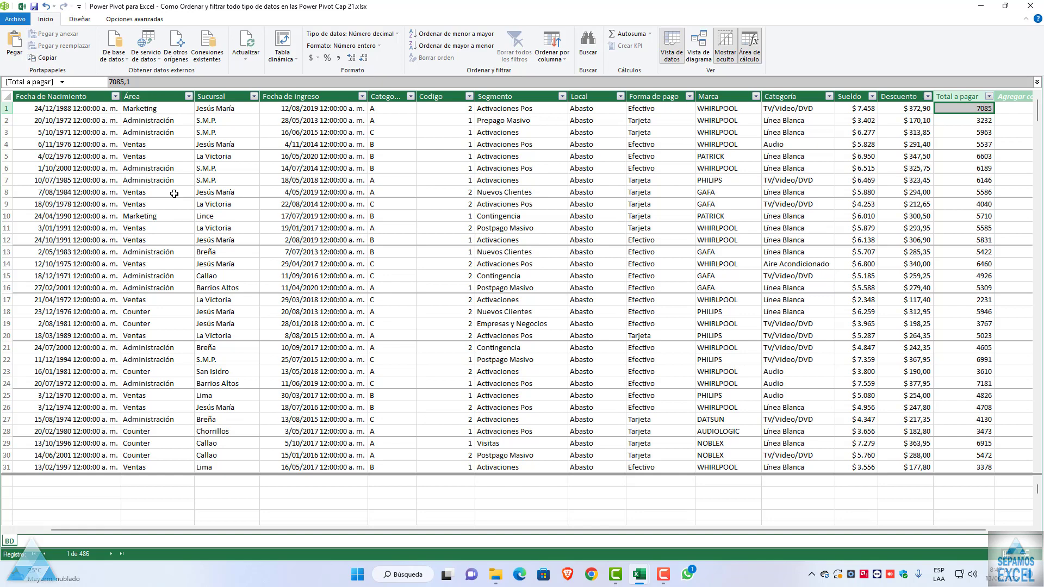
{"action": "scroll", "coordinate": [199, 240], "scroll_direction": "down", "scroll_amount": 2}
{"action": "scroll", "coordinate": [199, 240], "scroll_direction": "down", "scroll_amount": 2}
{"action": "scroll", "coordinate": [198, 241], "scroll_direction": "down", "scroll_amount": 2}
{"action": "scroll", "coordinate": [200, 240], "scroll_direction": "down", "scroll_amount": 2}
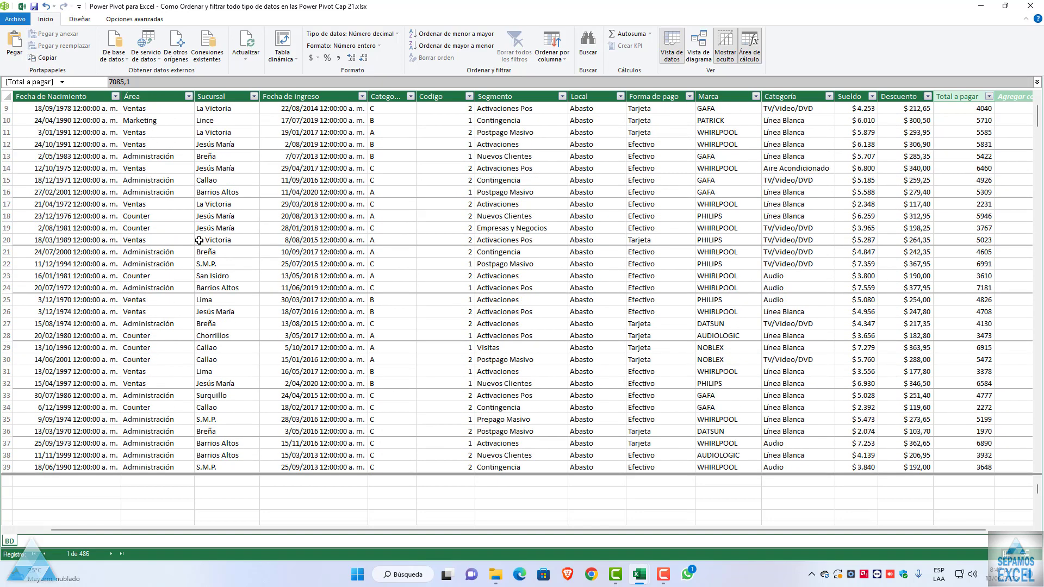
{"action": "scroll", "coordinate": [199, 240], "scroll_direction": "up", "scroll_amount": 3}
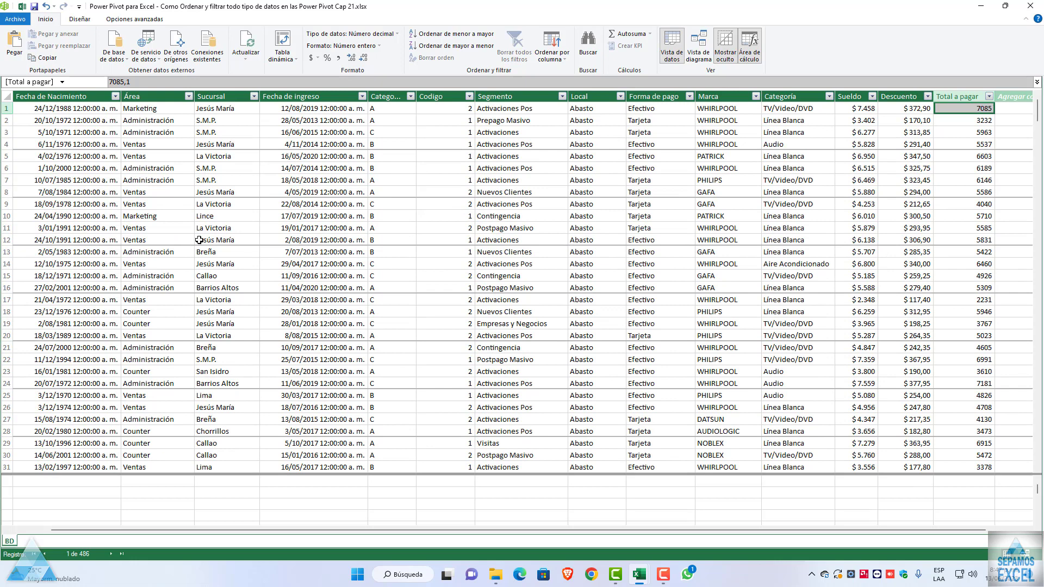